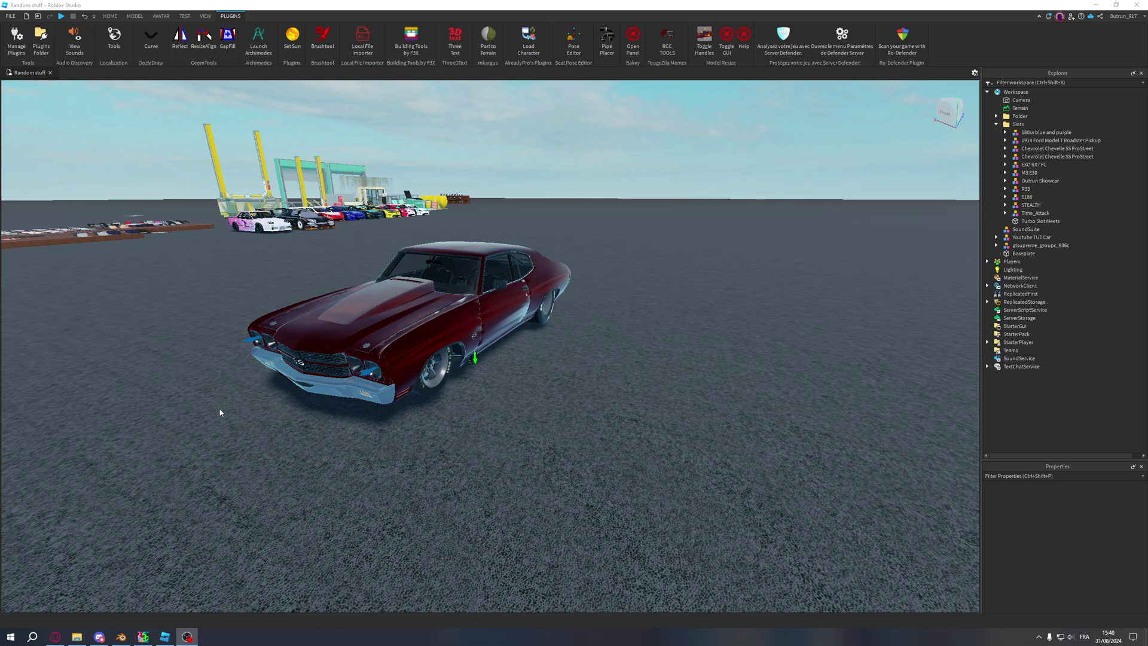
Step: Examine the dark red Chevelle in the scene from the front, side, interior, roof and rear
{"action": "right_click_drag", "start_coordinate": [619, 315], "coordinate": [562, 310]}
{"action": "key", "text": "w"}
{"action": "key", "text": "s"}
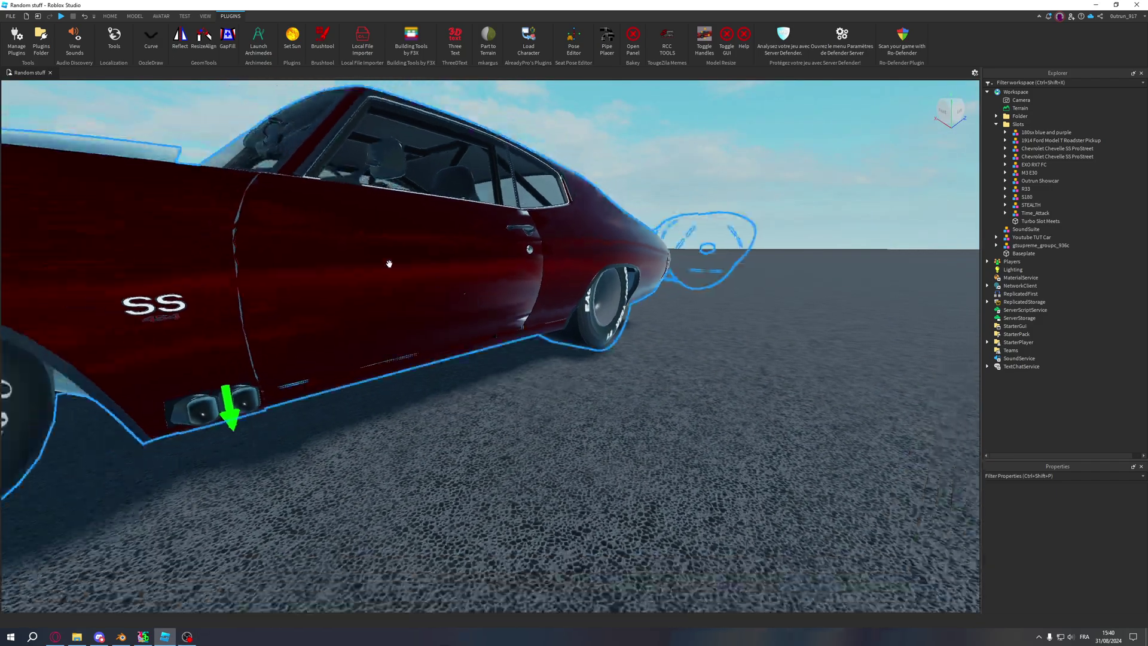
{"action": "right_click_drag", "start_coordinate": [363, 256], "coordinate": [362, 256]}
{"action": "scroll", "coordinate": [572, 331], "scroll_direction": "up", "scroll_amount": 10}
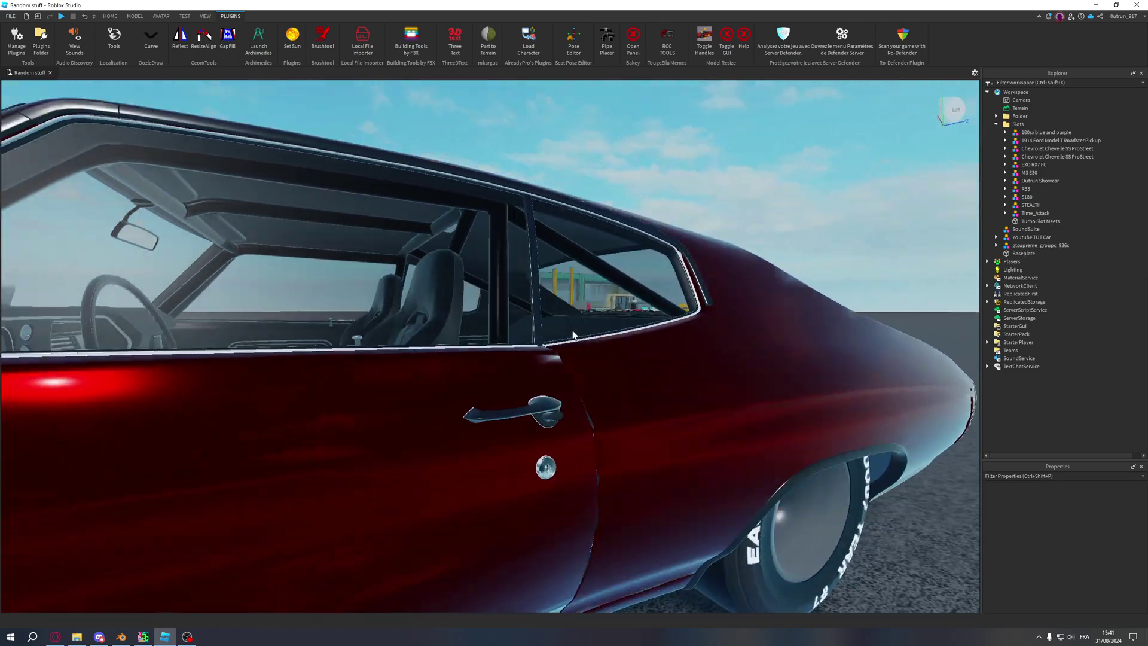
{"action": "key", "text": "d"}
{"action": "right_click_drag", "start_coordinate": [572, 330], "coordinate": [572, 334]}
{"action": "key", "text": "a"}
{"action": "right_click_drag", "start_coordinate": [517, 456], "coordinate": [512, 429]}
{"action": "right_click_drag", "start_coordinate": [412, 352], "coordinate": [457, 299]}
{"action": "key", "text": "s"}
{"action": "key", "text": "q"}
{"action": "key", "text": "w"}
{"action": "key", "text": "d"}
{"action": "right_click_drag", "start_coordinate": [491, 130], "coordinate": [624, 346]}
{"action": "key", "text": "d"}
{"action": "key", "text": "a"}
{"action": "key", "text": "w"}
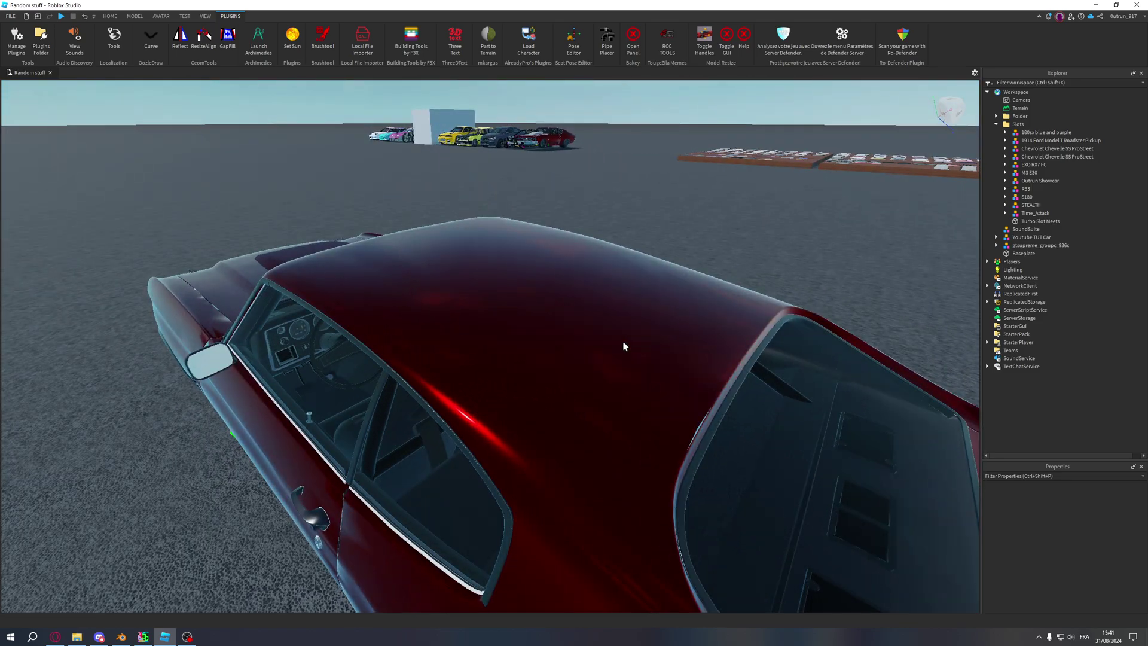
Step: Try to lift the Chevelle's body mesh straight up off the rest of the car
{"action": "left_click", "coordinate": [561, 333], "text": "alt"}
{"action": "key", "text": "s"}
{"action": "right_click_drag", "start_coordinate": [544, 309], "coordinate": [545, 309]}
{"action": "key", "text": "ctrl+2"}
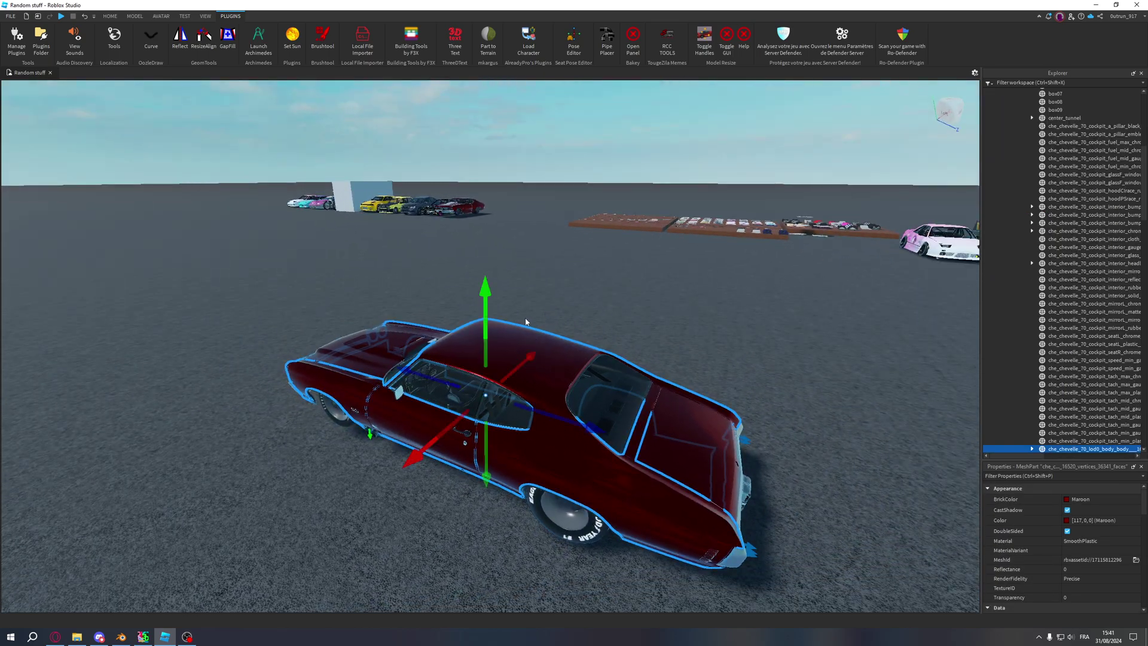
{"action": "left_click_drag", "start_coordinate": [486, 308], "coordinate": [486, 164]}
{"action": "key", "text": "a"}
{"action": "right_click_drag", "start_coordinate": [570, 194], "coordinate": [596, 263]}
{"action": "key", "text": "ctrl+z"}
{"action": "left_click", "coordinate": [723, 351]}
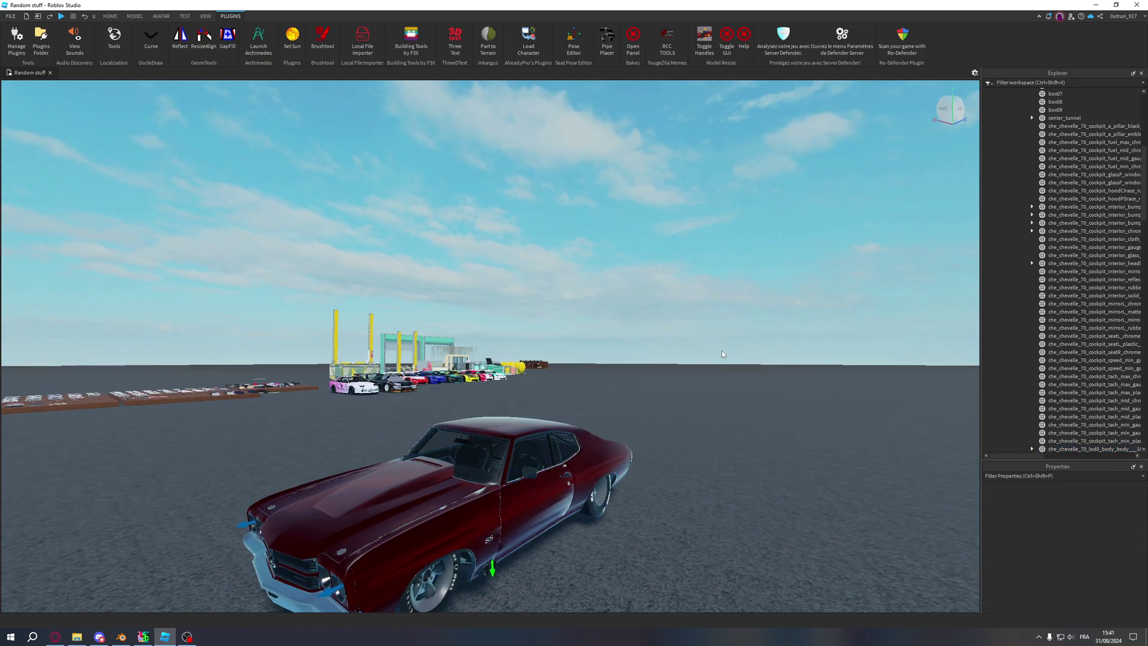
Step: Inspect the Chevelle's front end, hood and side from near and far
{"action": "right_click_drag", "start_coordinate": [722, 349], "coordinate": [720, 350]}
{"action": "scroll", "coordinate": [720, 350], "scroll_direction": "up", "scroll_amount": 6}
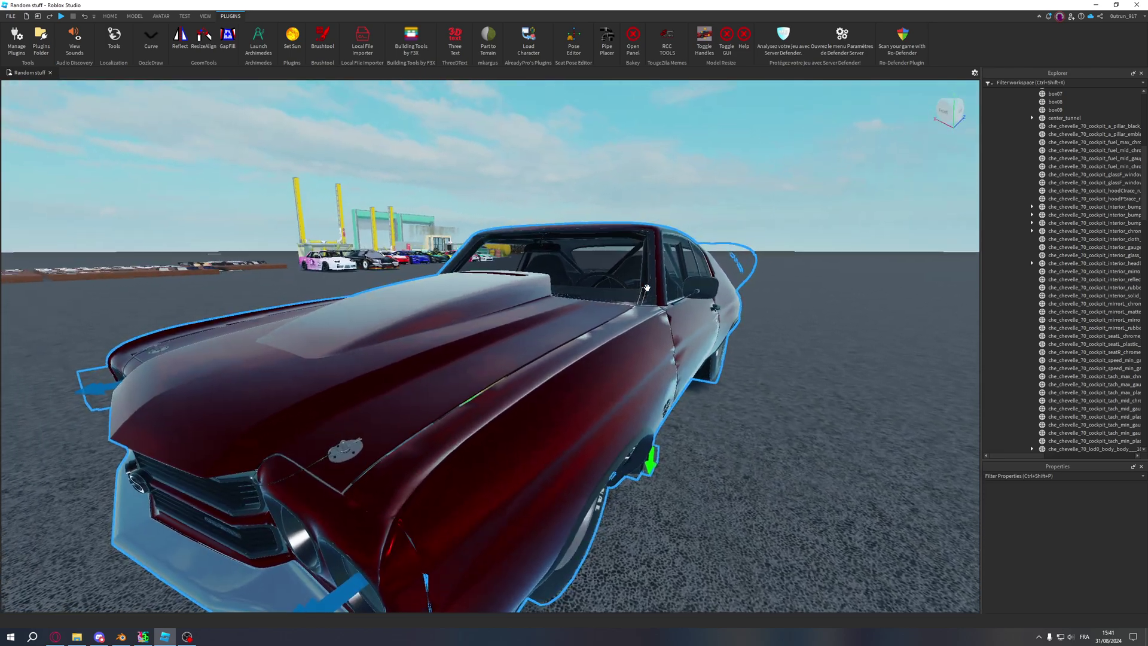
{"action": "scroll", "coordinate": [647, 287], "scroll_direction": "down", "scroll_amount": 6}
{"action": "scroll", "coordinate": [647, 288], "scroll_direction": "down", "scroll_amount": 6}
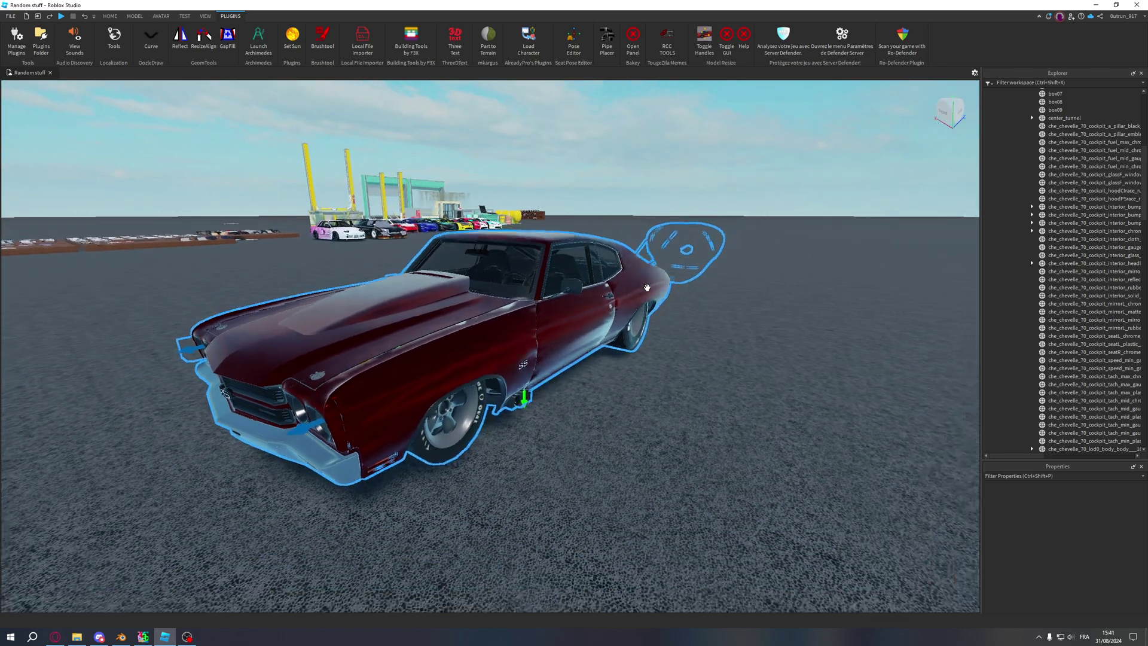
{"action": "key", "text": "d"}
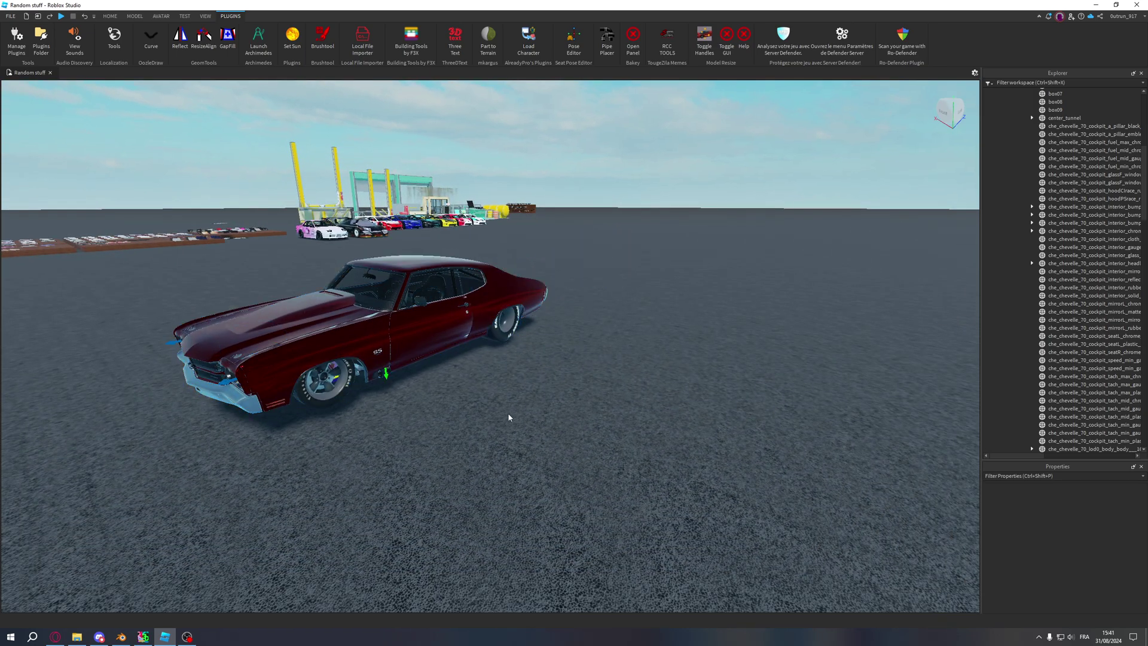
{"action": "key", "text": "w"}
{"action": "right_click_drag", "start_coordinate": [504, 431], "coordinate": [504, 431]}
{"action": "key", "text": "s"}
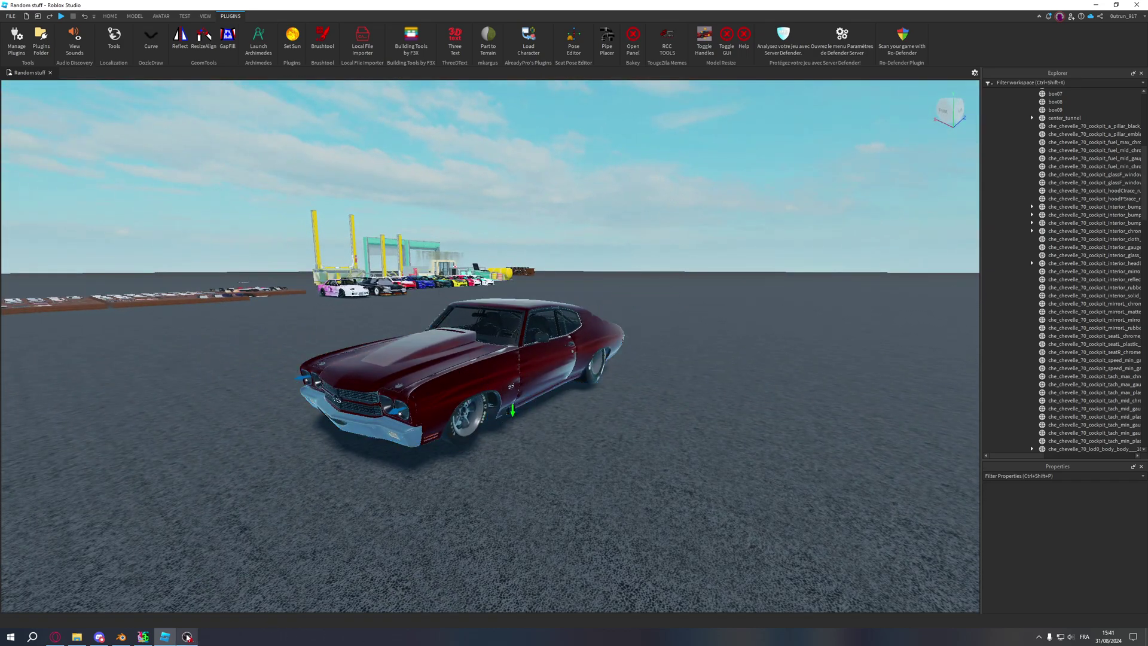
Step: Switch to 3DSimED3 and examine the red chevy_chevelle1970_prostreet model from several angles
{"action": "left_click", "coordinate": [142, 634]}
{"action": "left_click_drag", "start_coordinate": [296, 383], "coordinate": [293, 392]}
{"action": "left_click_drag", "start_coordinate": [182, 179], "coordinate": [305, 379]}
{"action": "left_click_drag", "start_coordinate": [388, 438], "coordinate": [264, 497]}
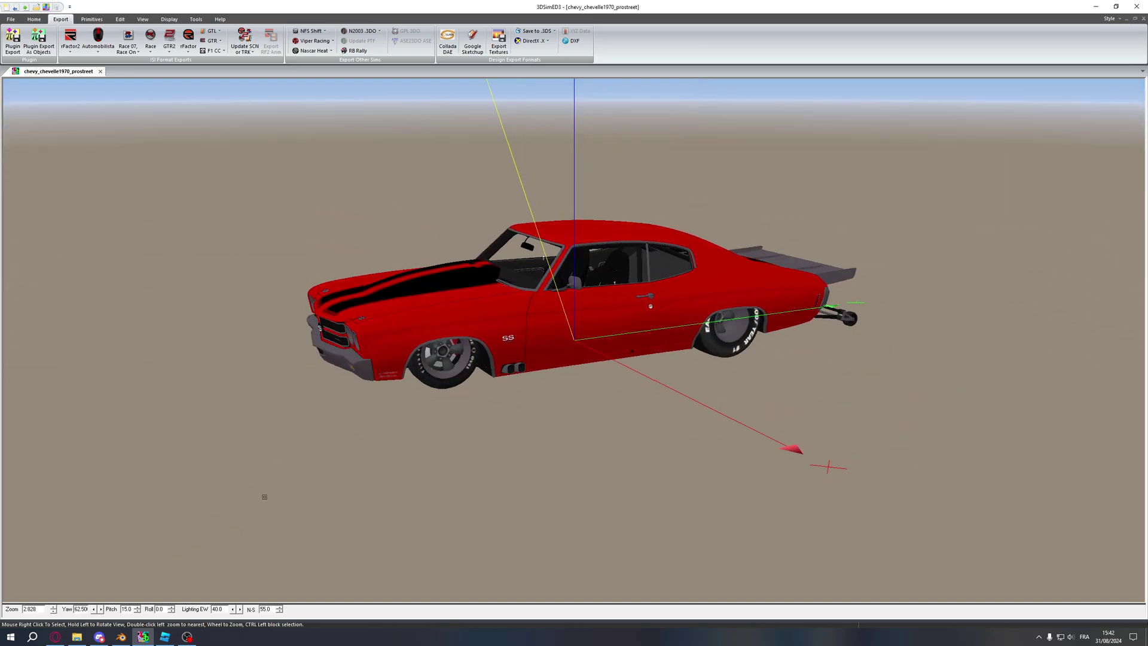
Step: Switch to Blender, deselect all objects and quit the unsaved session holding the car
{"action": "left_click", "coordinate": [122, 637]}
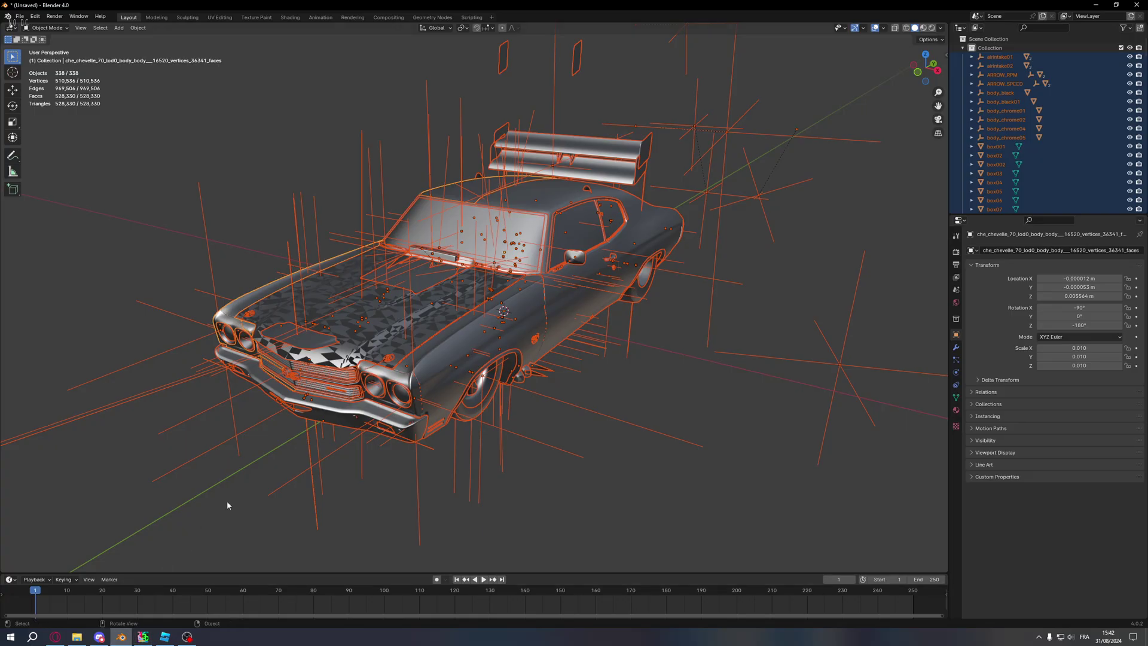
{"action": "key", "text": "alt+a"}
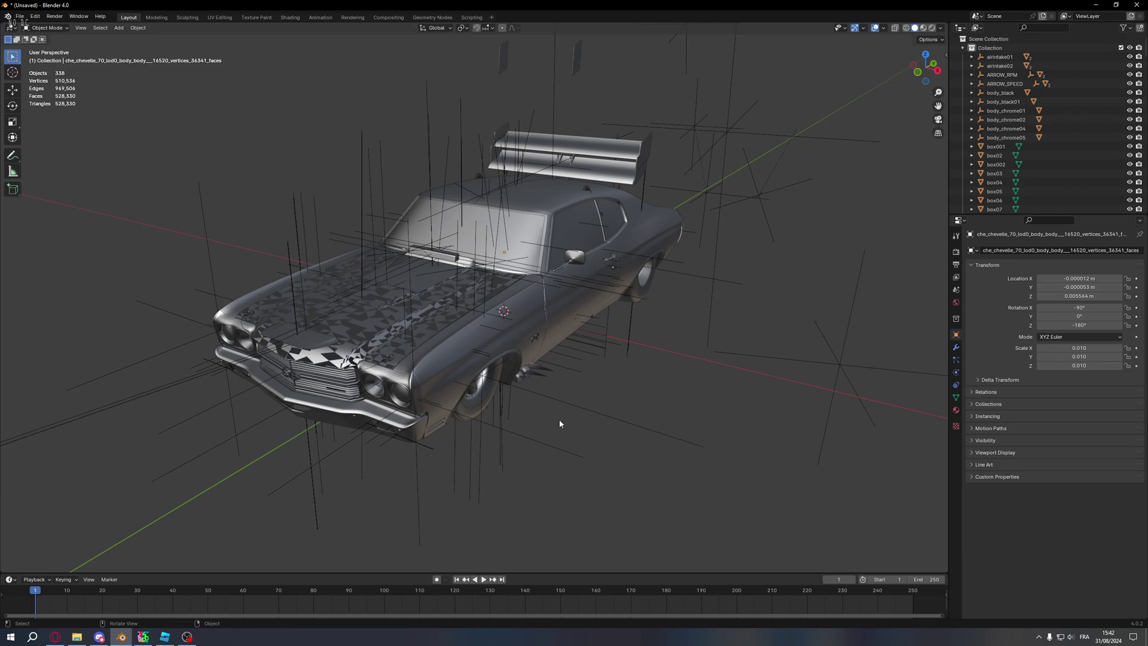
{"action": "key", "text": "ctrl+q"}
{"action": "left_click", "coordinate": [593, 333]}
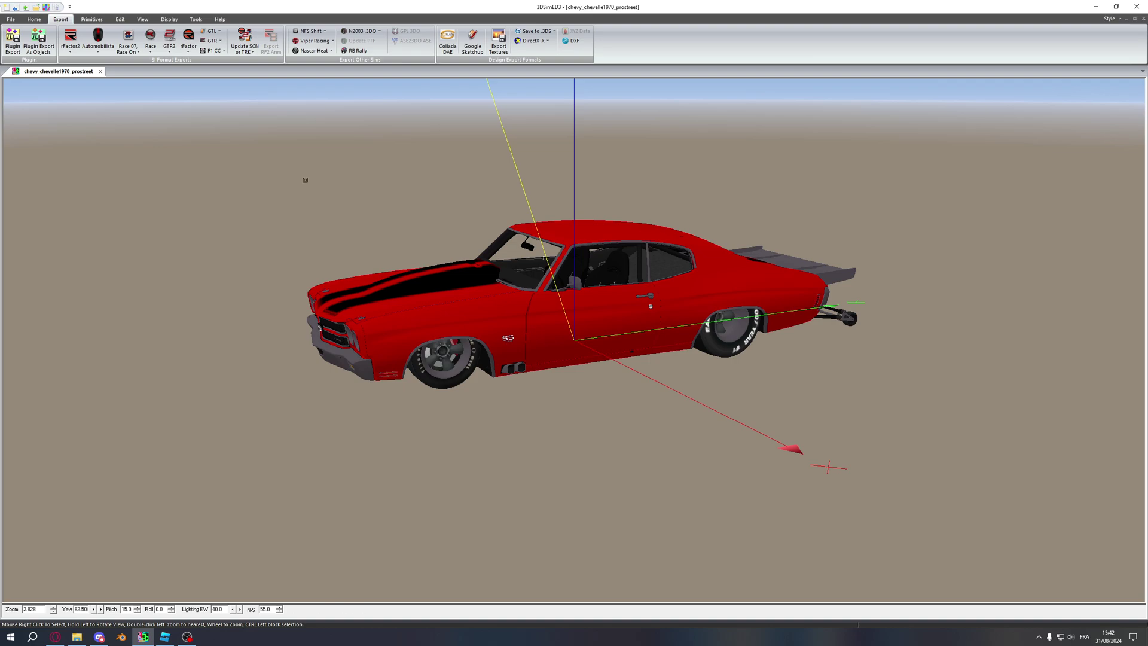
{"action": "left_click", "coordinate": [43, 19]}
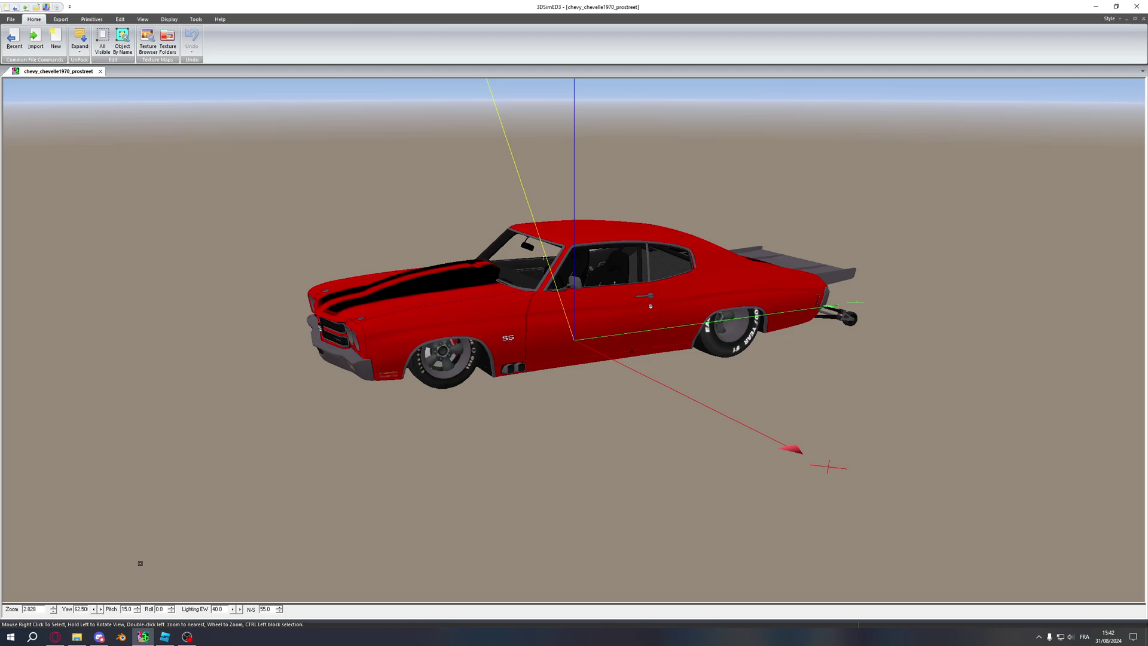
{"action": "left_click_drag", "start_coordinate": [140, 562], "coordinate": [229, 530]}
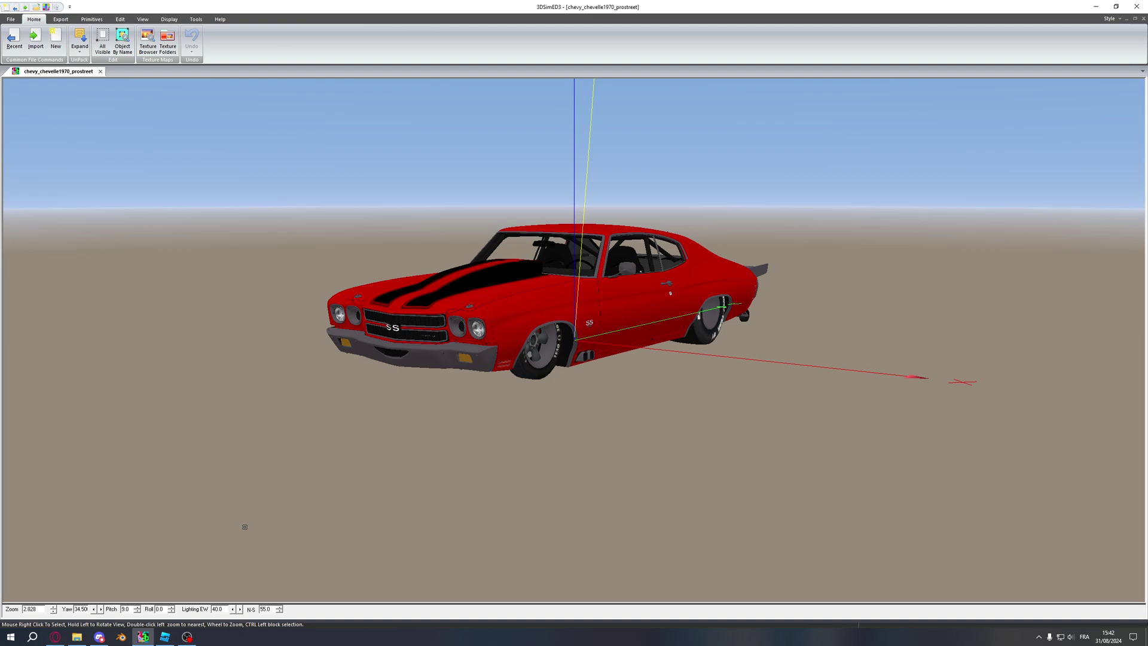
{"action": "left_click", "coordinate": [165, 637]}
{"action": "left_click", "coordinate": [367, 383]}
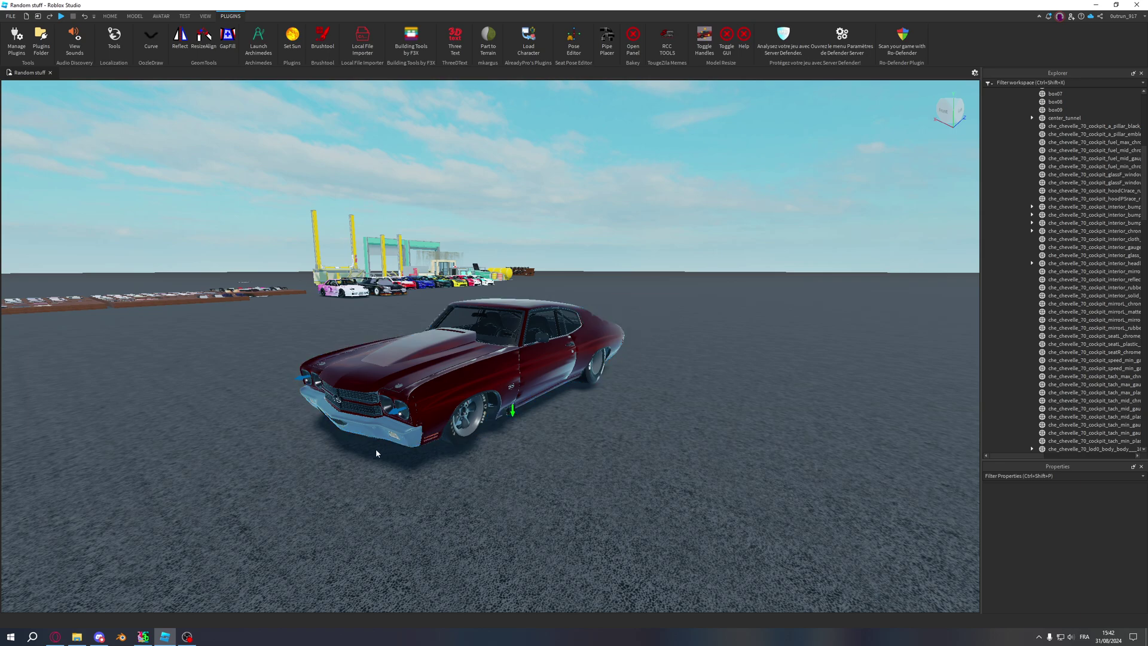
Step: Switch to 3DSimED3 and convert the car's texture maps to PNG into the Tuto YT FBX folder
{"action": "left_click", "coordinate": [143, 637]}
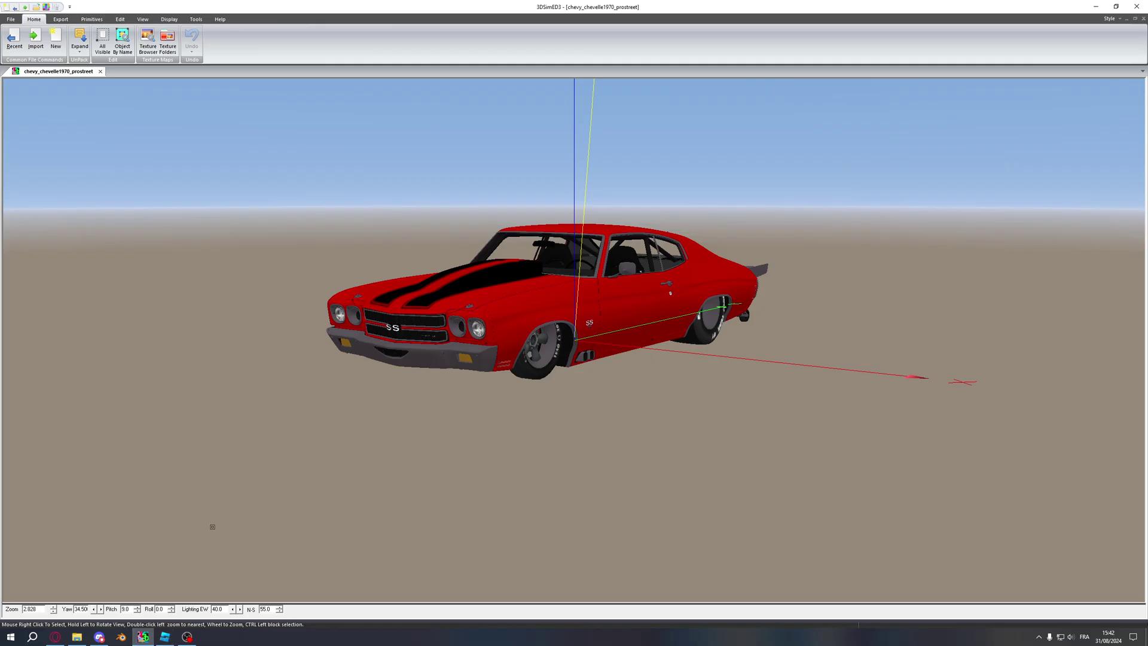
{"action": "left_click", "coordinate": [52, 21]}
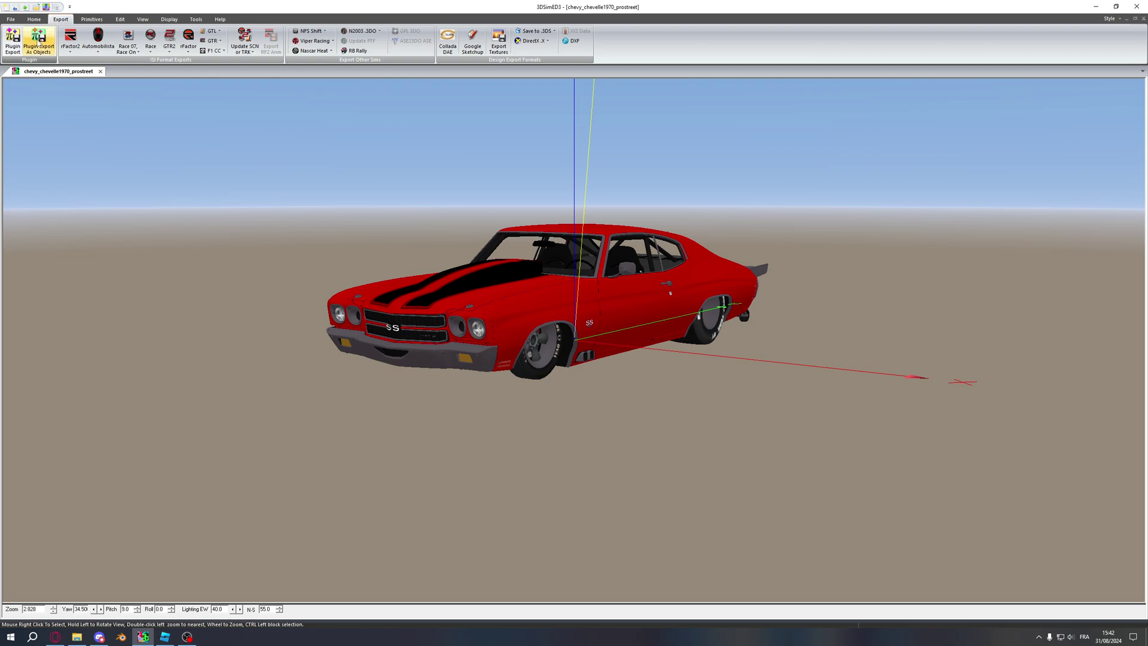
{"action": "left_click", "coordinate": [195, 19]}
{"action": "left_click_drag", "start_coordinate": [203, 149], "coordinate": [185, 137]}
{"action": "left_click", "coordinate": [82, 42]}
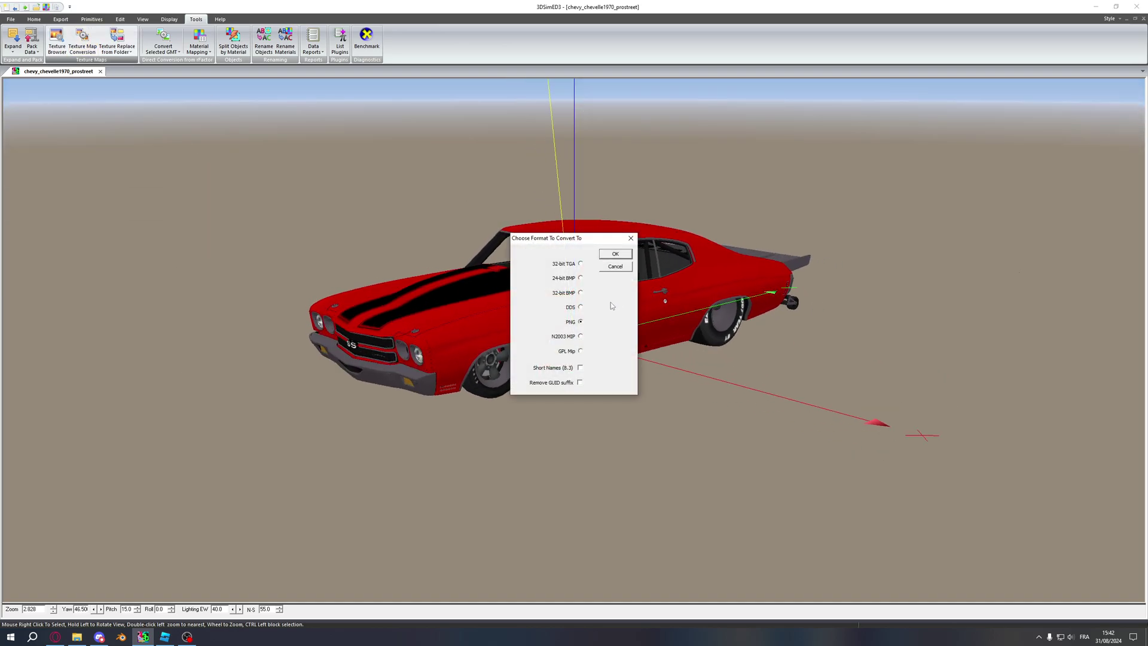
{"action": "left_click", "coordinate": [615, 254]}
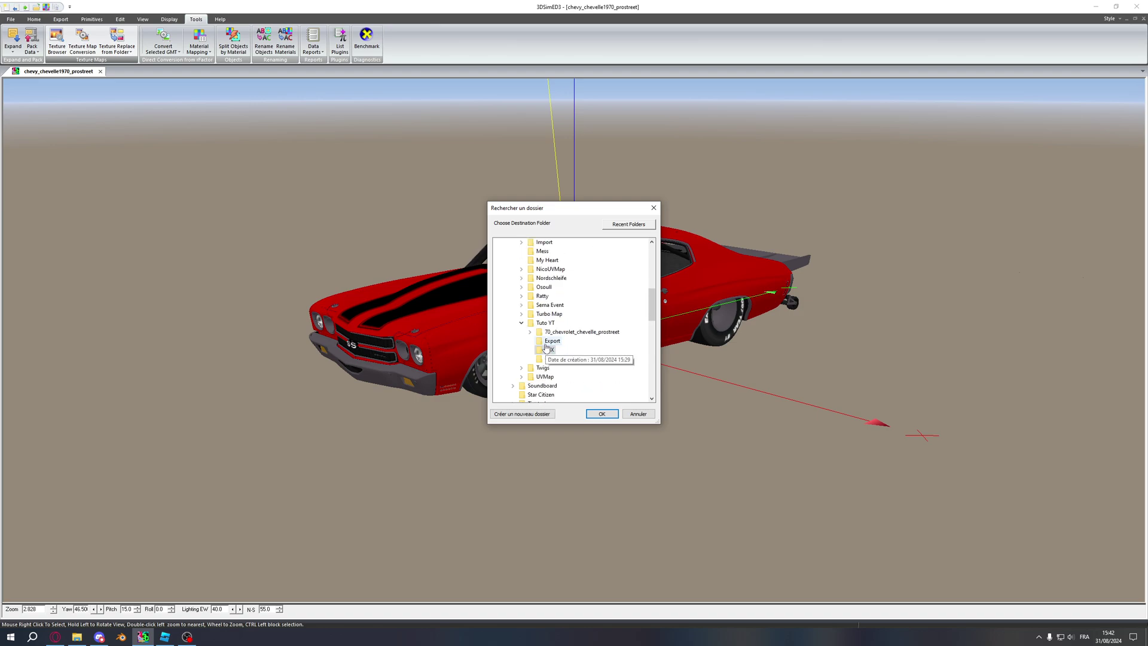
{"action": "left_click", "coordinate": [546, 349]}
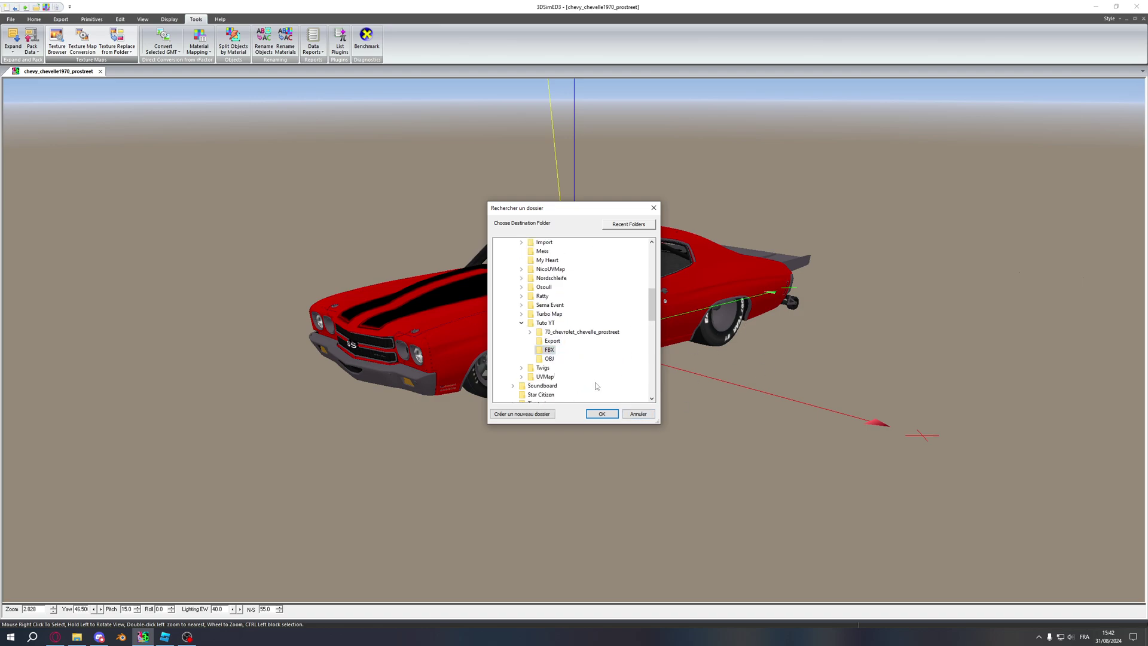
{"action": "left_click", "coordinate": [600, 414]}
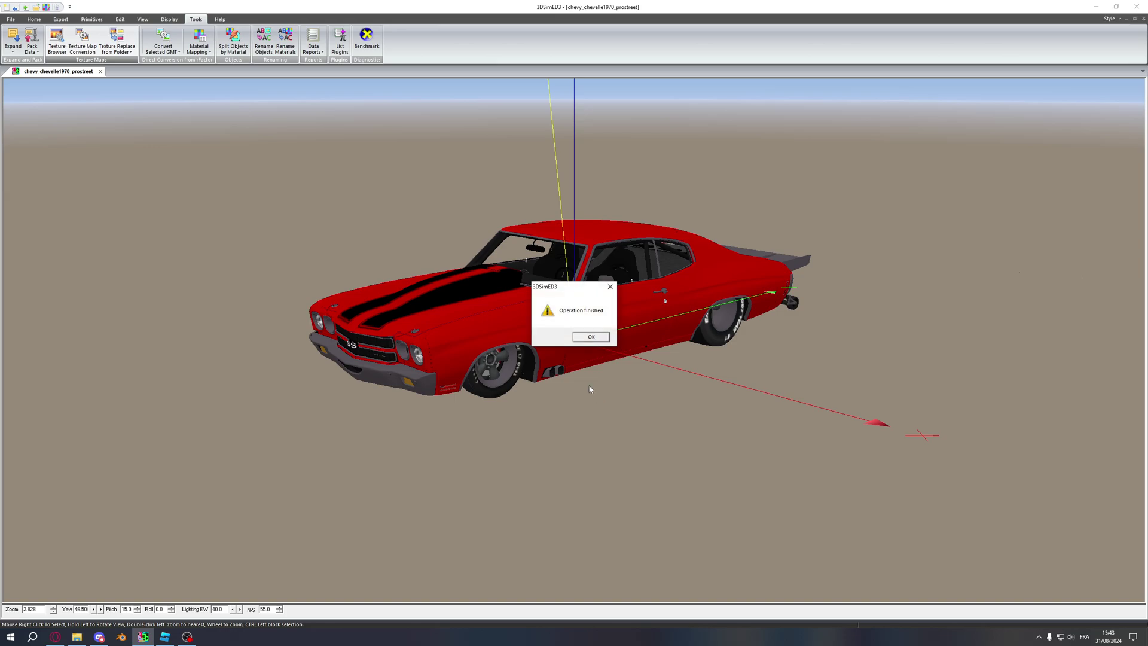
{"action": "left_click", "coordinate": [584, 338]}
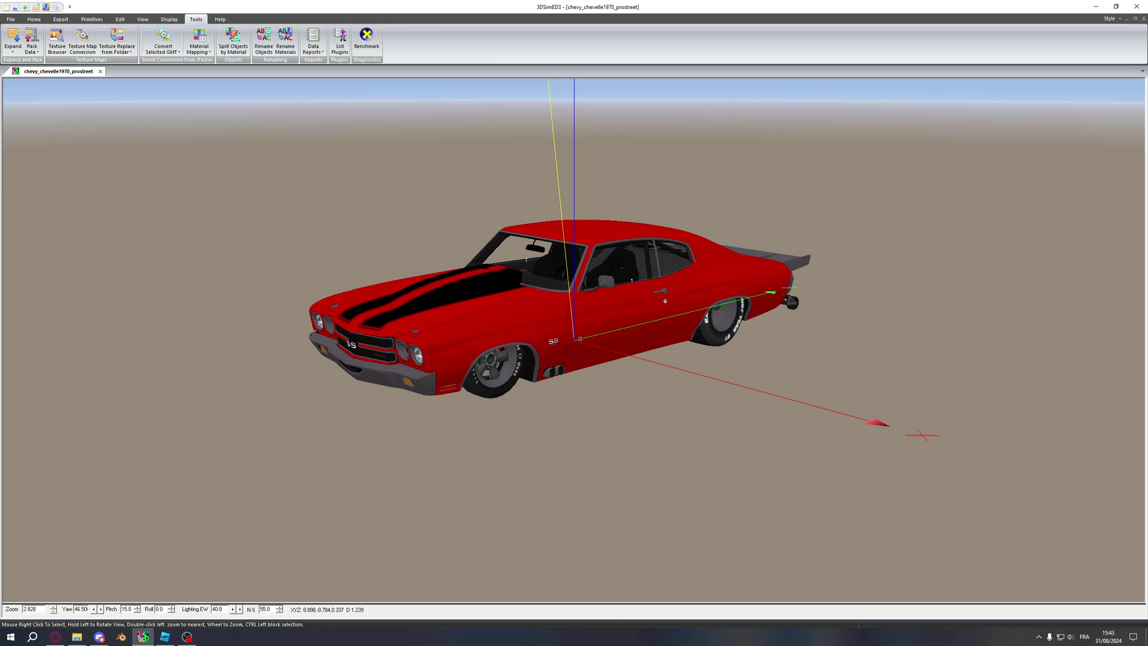
Step: Start a plugin export of the car as AutoDesk FBX, named chevy_chevelle1970_prostreet, in the Tuto YT FBX folder
{"action": "left_click", "coordinate": [61, 19]}
{"action": "left_click", "coordinate": [13, 39]}
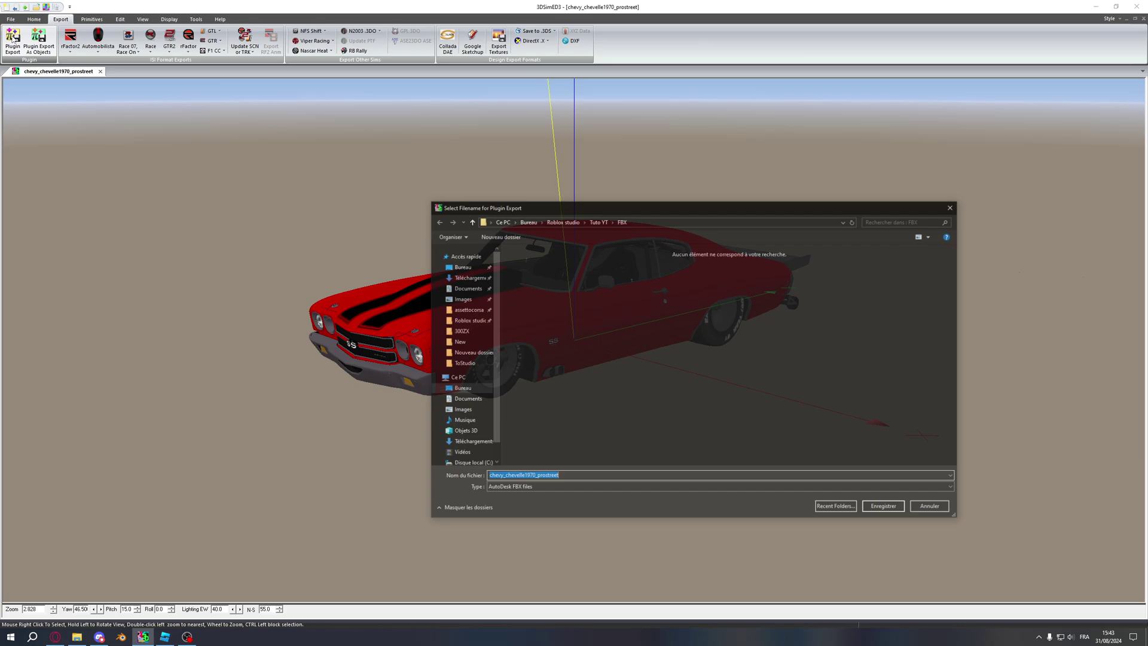
{"action": "left_click_drag", "start_coordinate": [643, 207], "coordinate": [440, 141]}
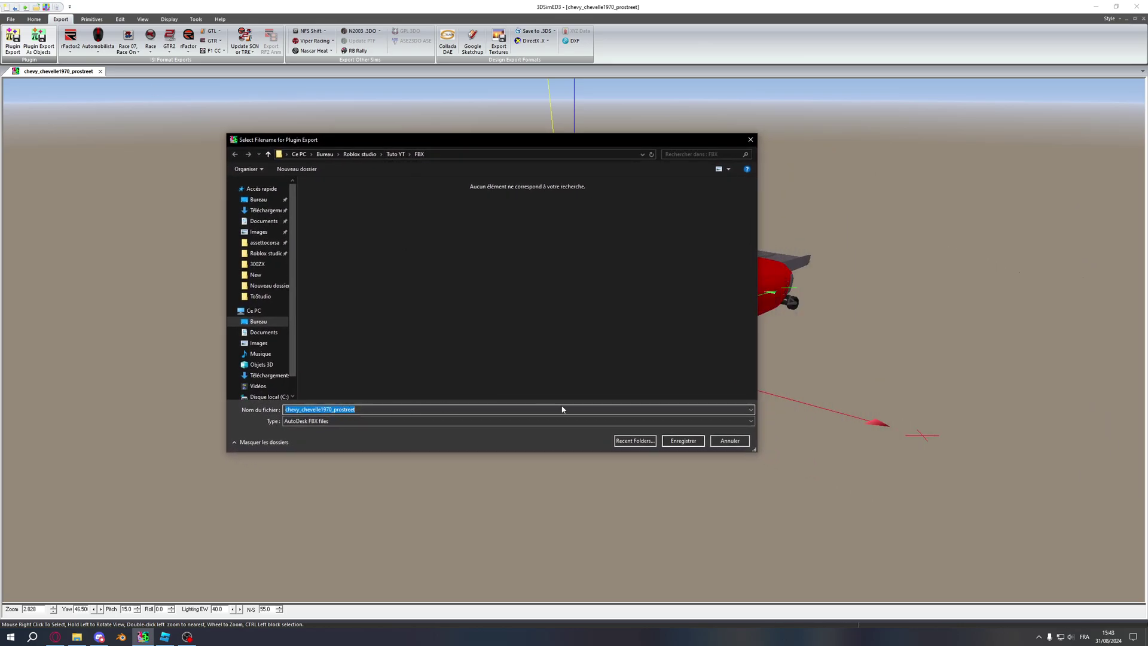
{"action": "left_click", "coordinate": [321, 421]}
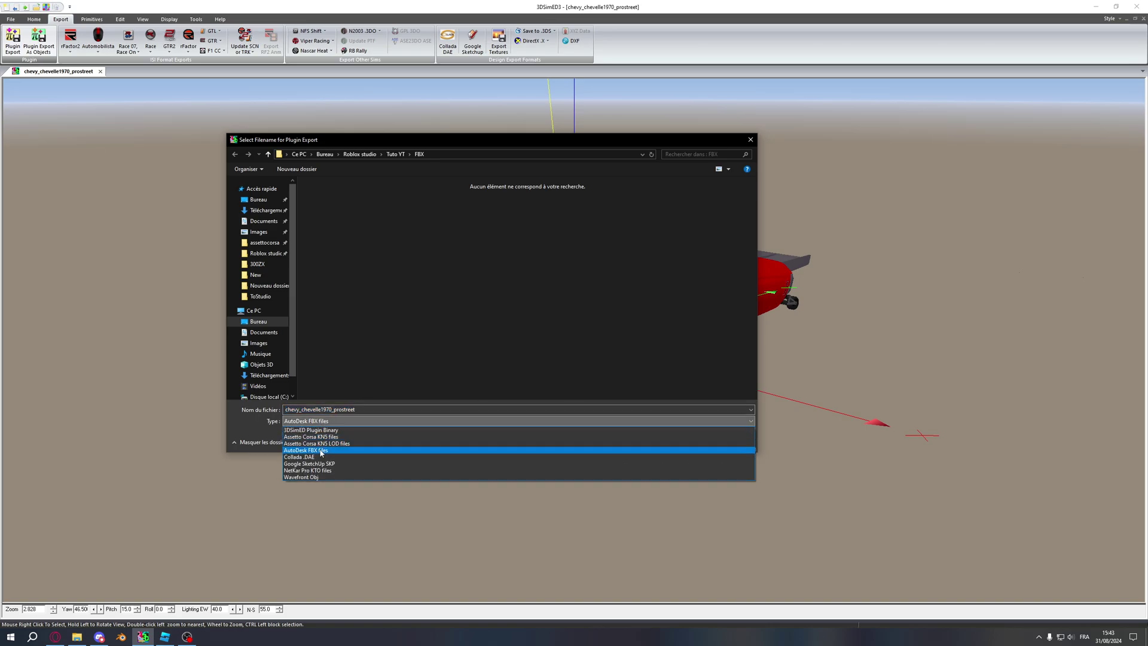
{"action": "left_click", "coordinate": [305, 449]}
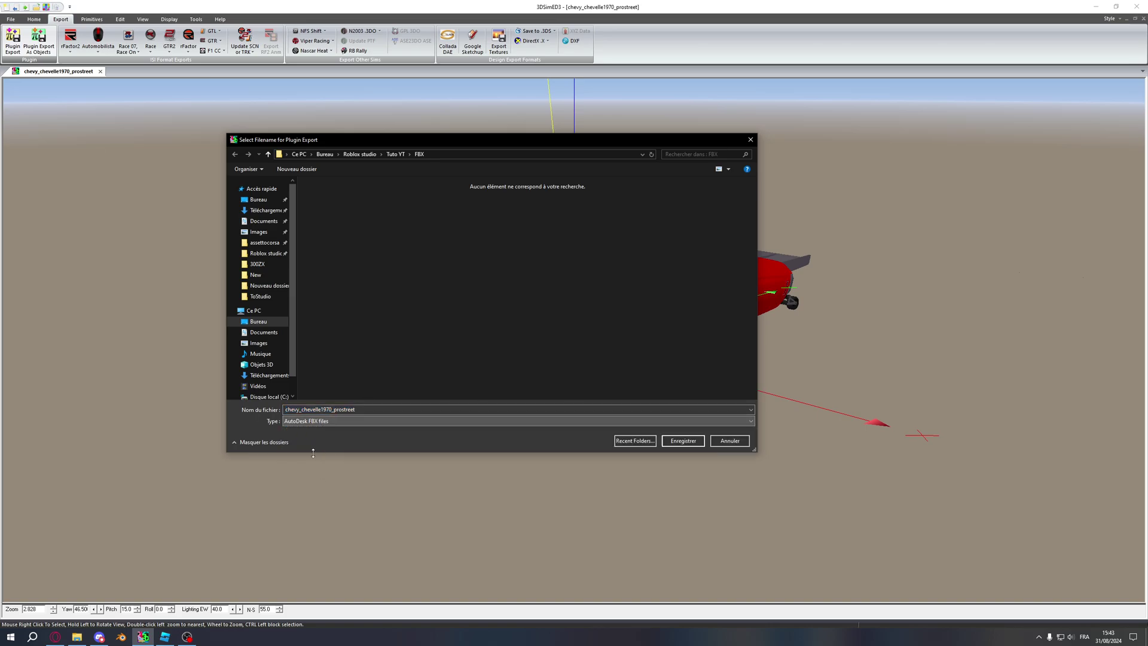
{"action": "left_click", "coordinate": [672, 443]}
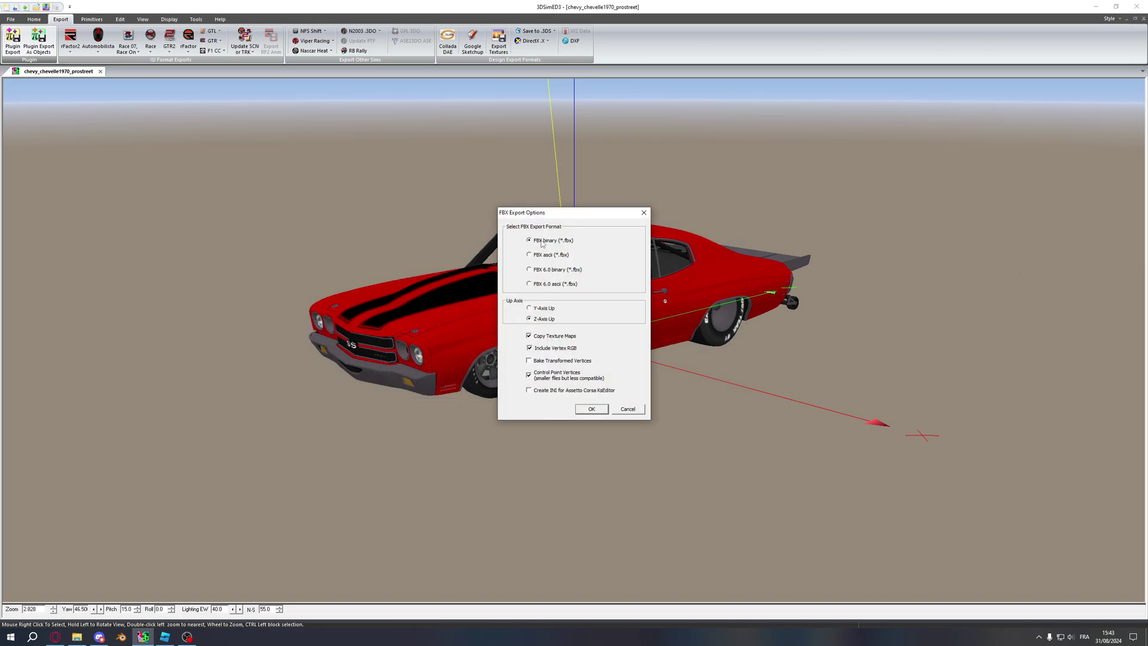
Step: Use Z-Axis Up in the FBX export options and run the export
{"action": "left_click", "coordinate": [532, 308]}
{"action": "left_click", "coordinate": [530, 320]}
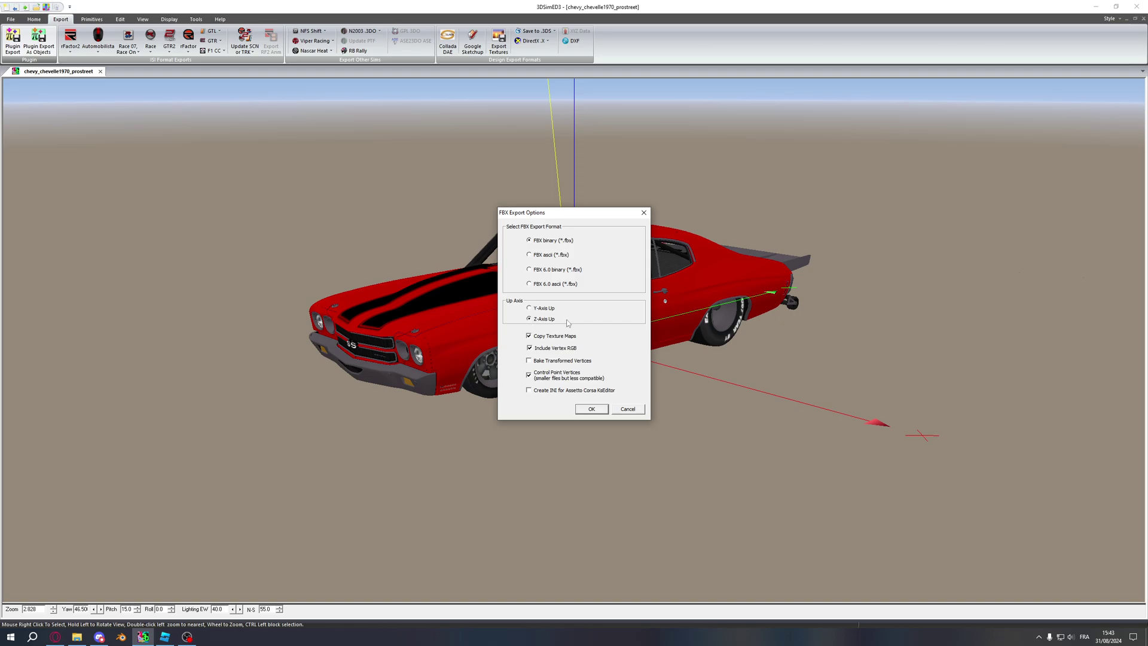
{"action": "left_click", "coordinate": [591, 409]}
{"action": "left_click_drag", "start_coordinate": [603, 418], "coordinate": [575, 418]}
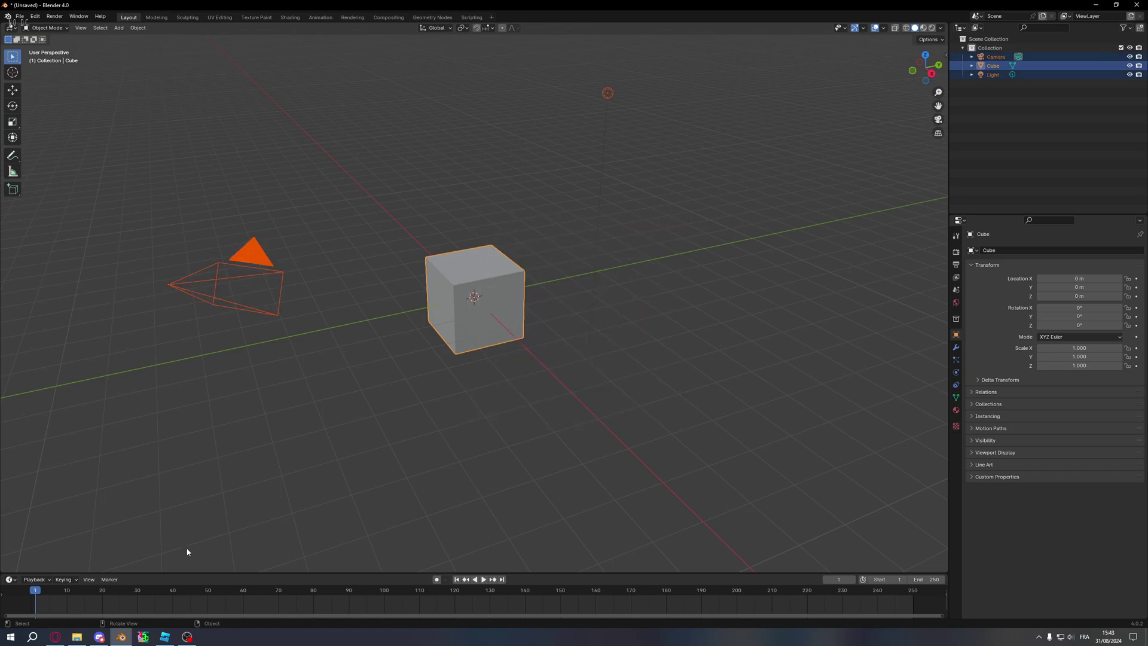
Step: In Blender, delete the default camera, cube and light, and import chevy_chevelle1970_prostreet.fbx from the FBX folder
{"action": "key", "text": "Delete"}
{"action": "left_click", "coordinate": [19, 16]}
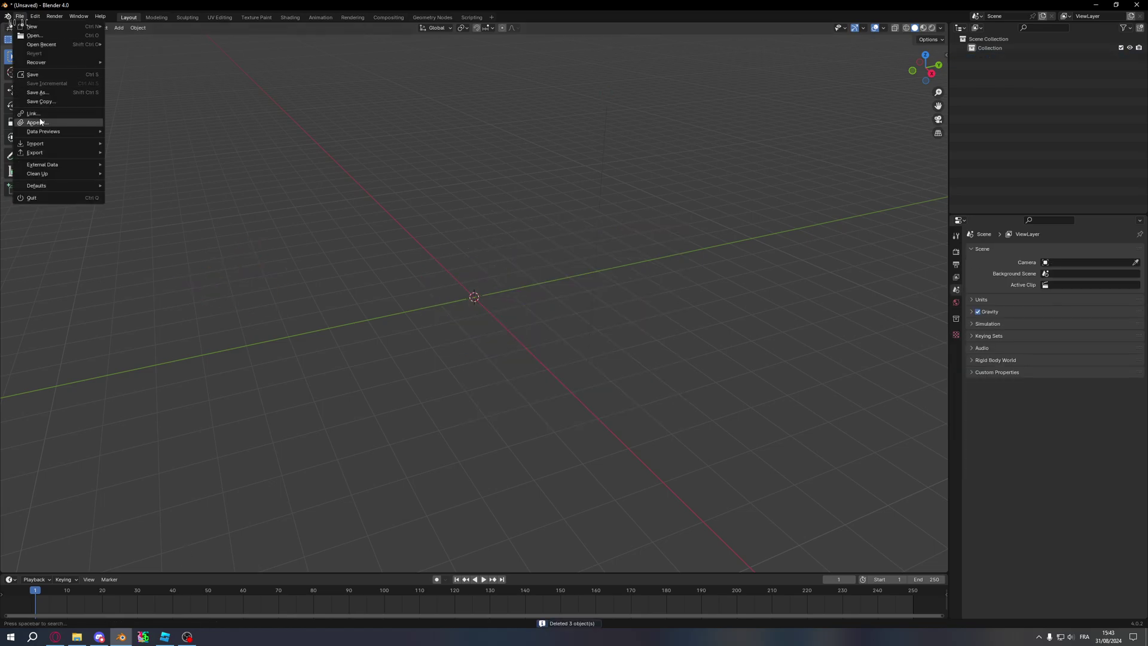
{"action": "mouse_move", "coordinate": [54, 144]}
{"action": "left_click", "coordinate": [152, 225]}
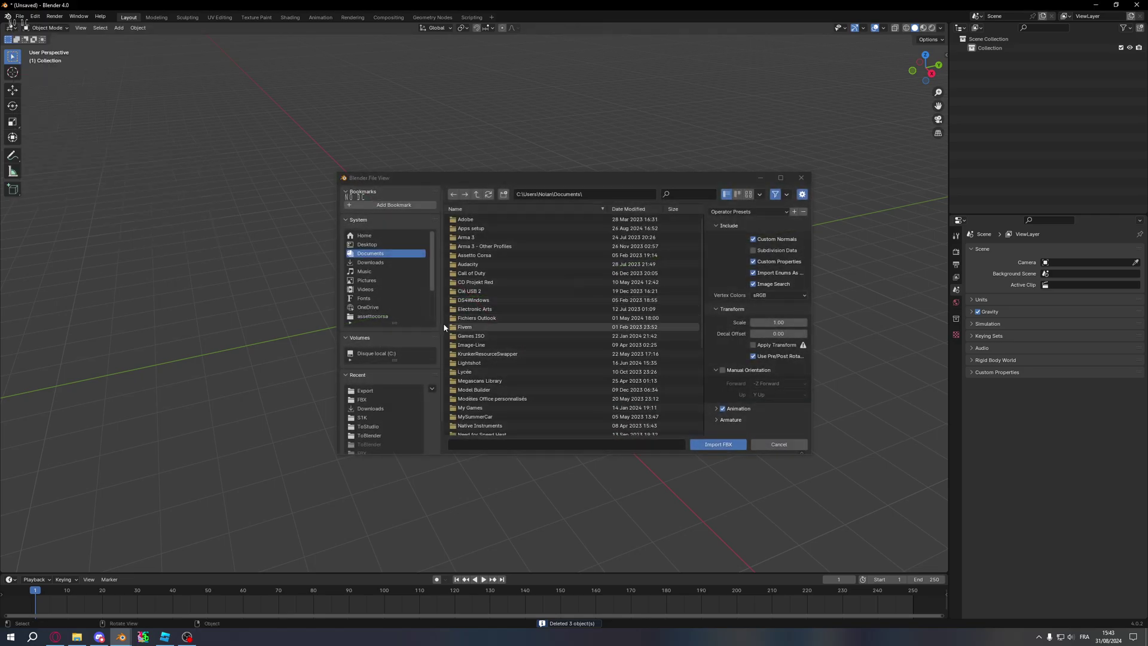
{"action": "left_click", "coordinate": [363, 400]}
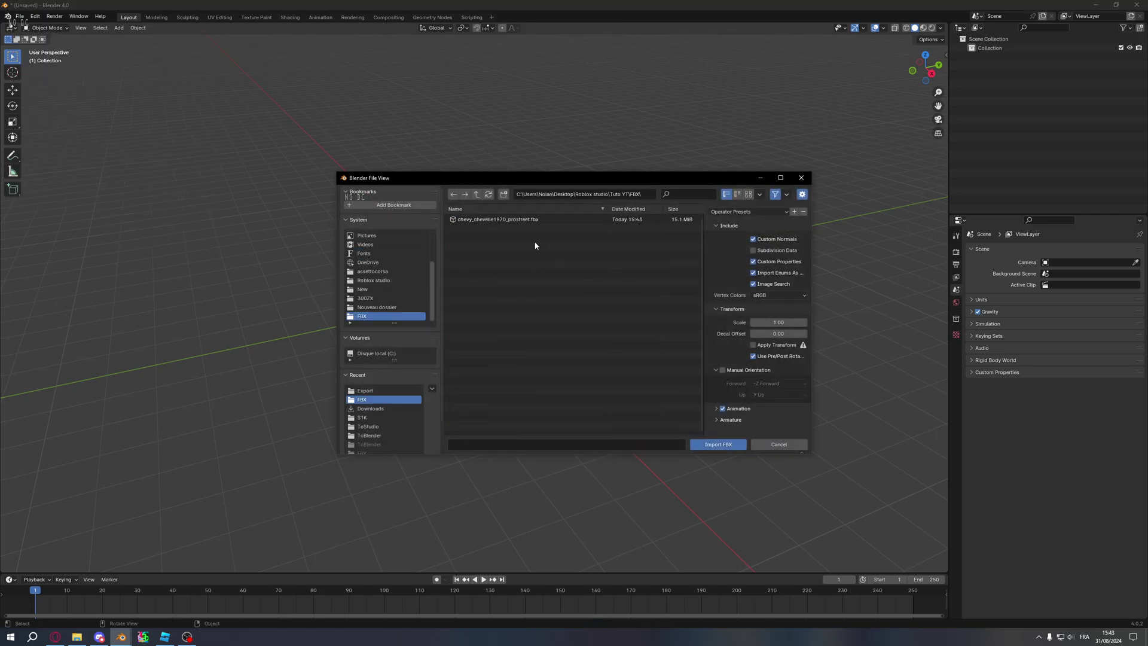
{"action": "double_click", "coordinate": [502, 221]}
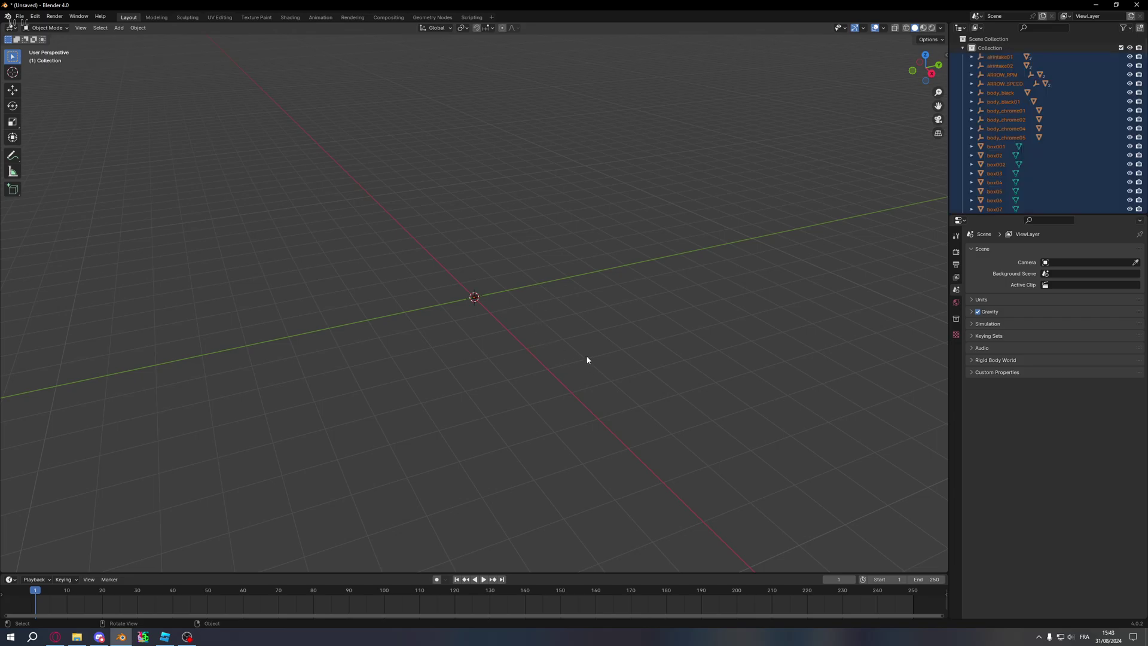
{"action": "scroll", "coordinate": [493, 257], "scroll_direction": "up", "scroll_amount": 6}
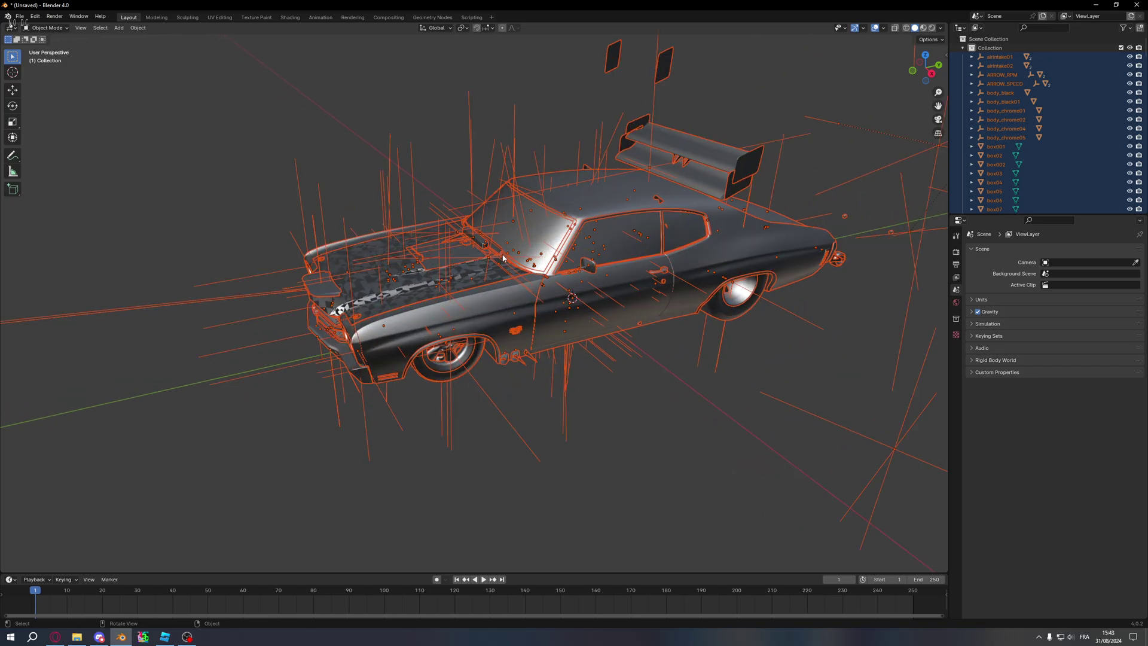
Step: Select the car's main body shell and isolate it by hiding every other object
{"action": "middle_click_drag", "start_coordinate": [493, 258], "coordinate": [596, 255]}
{"action": "scroll", "coordinate": [596, 255], "scroll_direction": "up", "scroll_amount": 3}
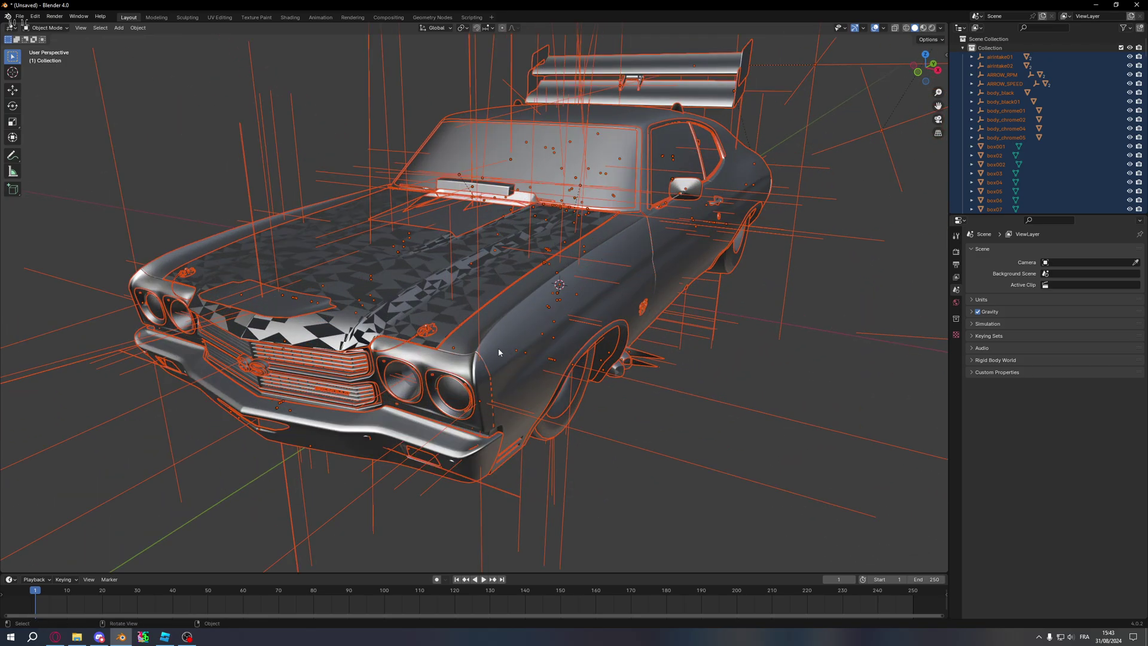
{"action": "scroll", "coordinate": [499, 353], "scroll_direction": "down", "scroll_amount": 3}
{"action": "left_click", "coordinate": [558, 337]}
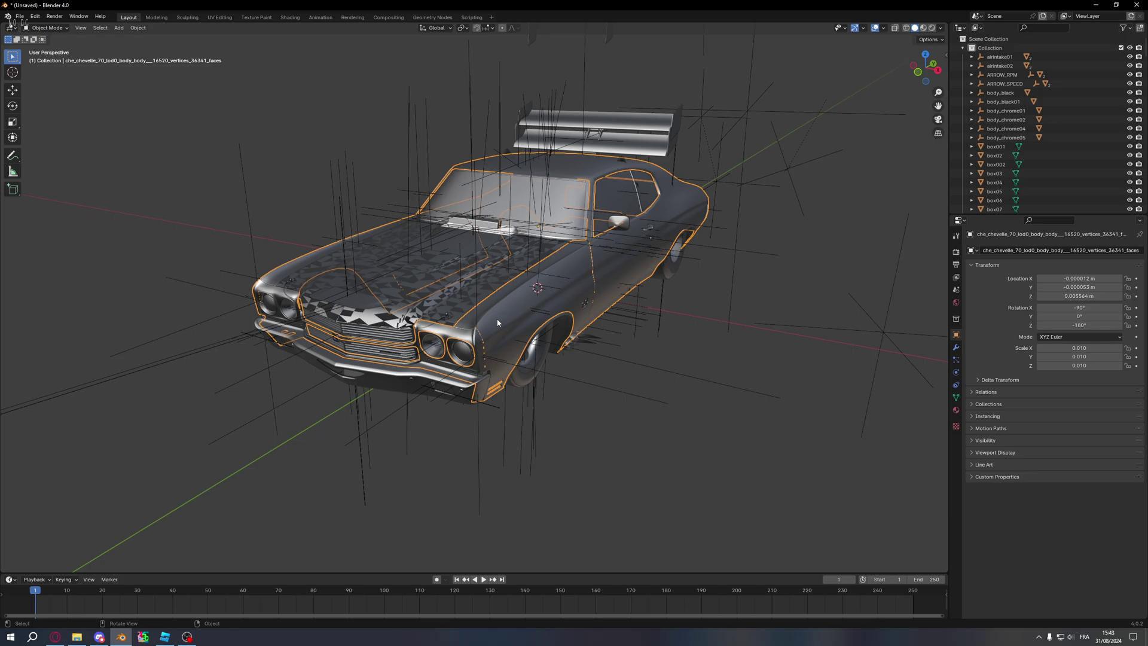
{"action": "key", "text": "shift"}
{"action": "key", "text": "shift+h"}
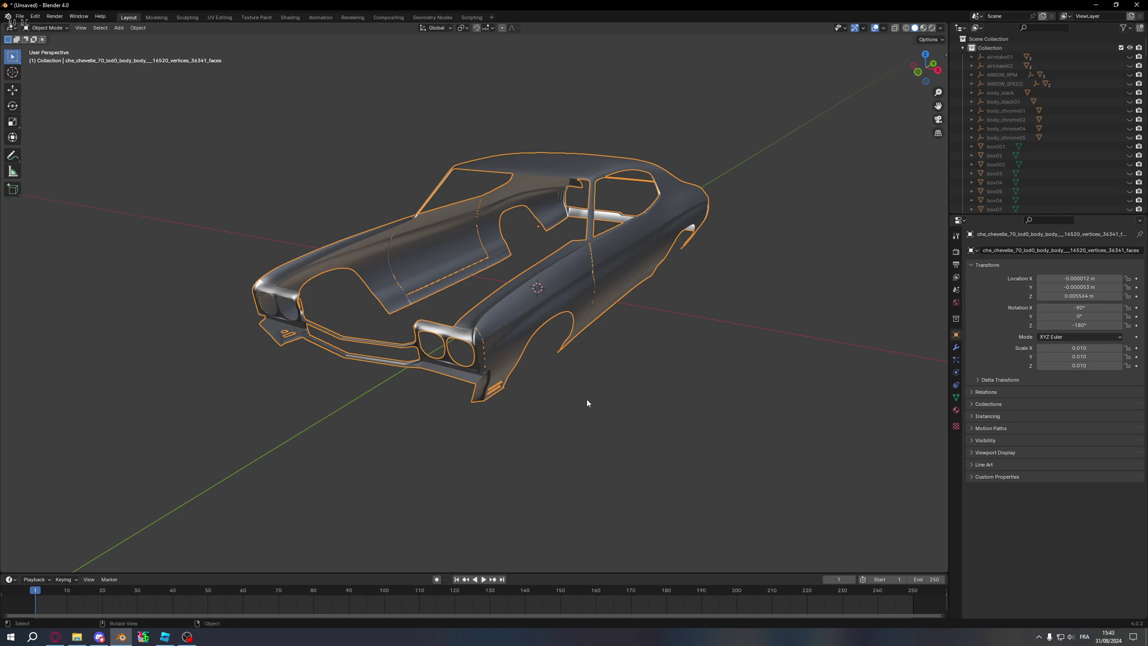
{"action": "middle_click_drag", "start_coordinate": [587, 403], "coordinate": [610, 299]}
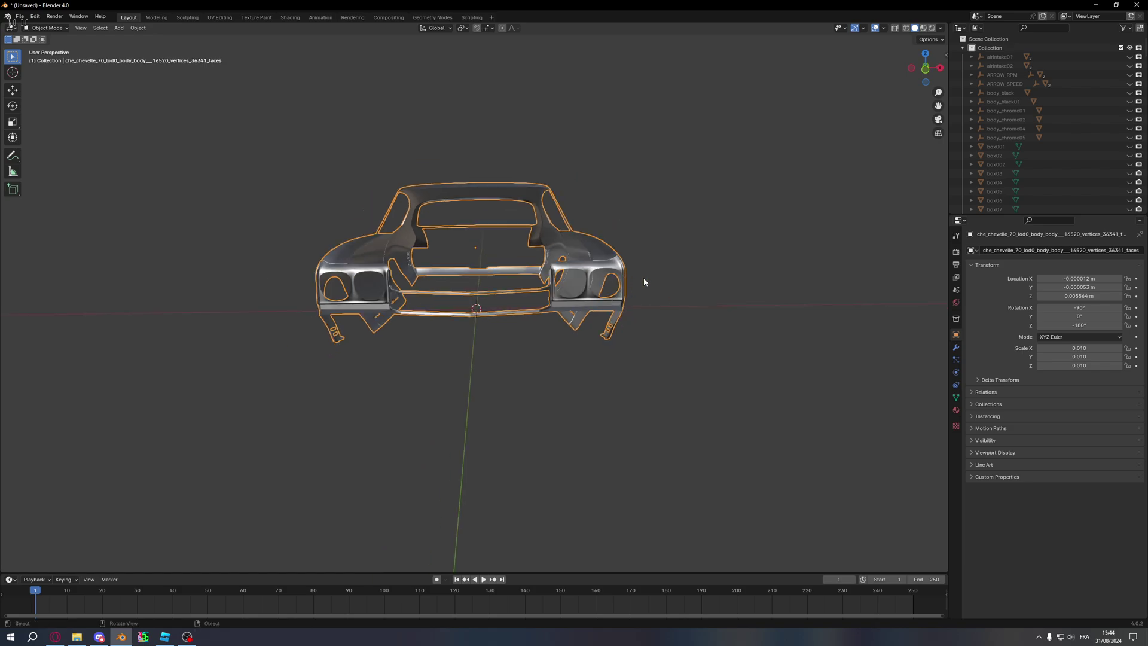
Step: Enter Edit Mode on the body shell and use wireframe shading
{"action": "key", "text": "Tab"}
{"action": "key", "text": "Tab"}
{"action": "key", "text": "Tab"}
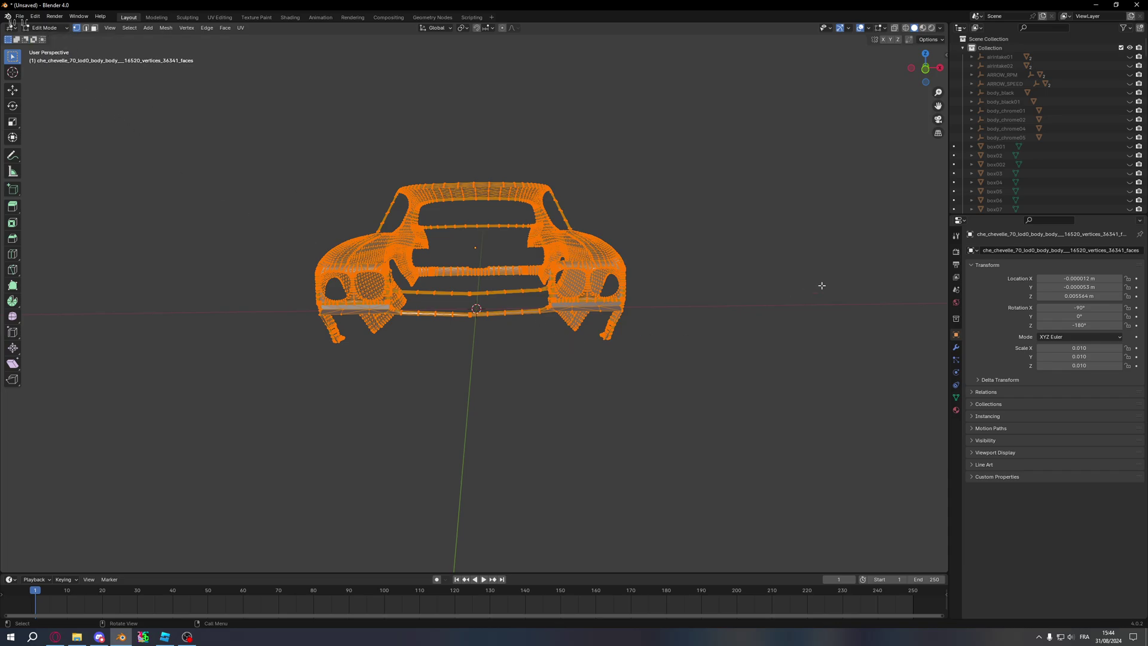
{"action": "key", "text": "z"}
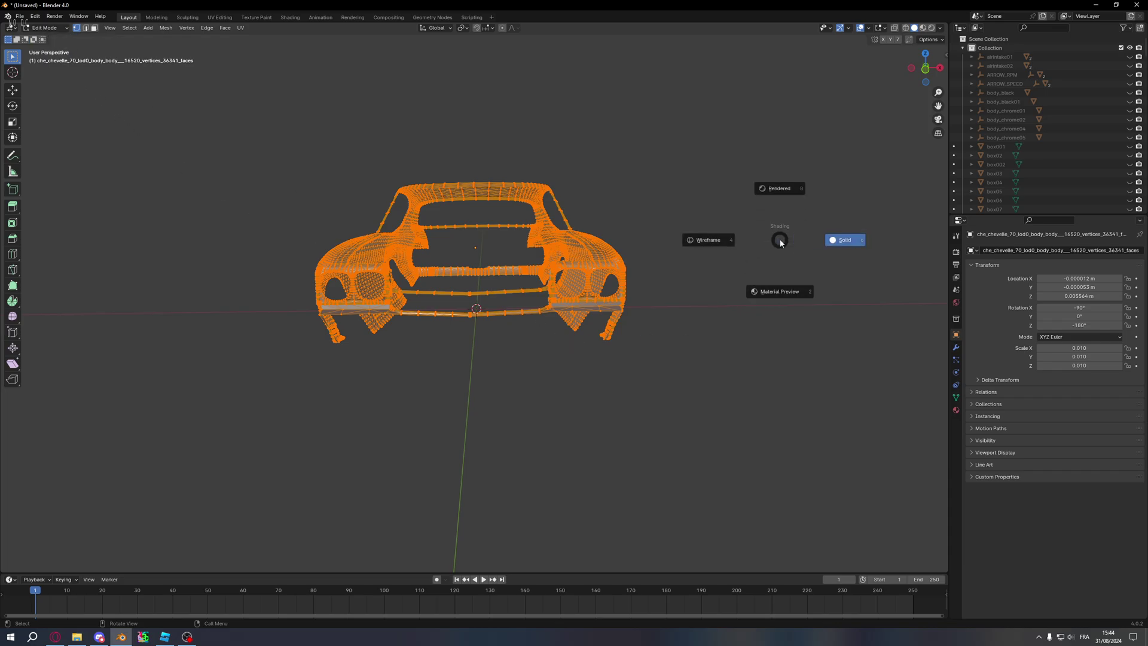
{"action": "left_click", "coordinate": [703, 240]}
Step: Try a box selection through the body mesh in wireframe shading and clear it
{"action": "mouse_move", "coordinate": [695, 238]}
{"action": "middle_mouse_down"}
{"action": "mouse_move", "coordinate": [652, 240]}
{"action": "mouse_move", "coordinate": [584, 273]}
{"action": "mouse_move", "coordinate": [583, 286]}
{"action": "middle_mouse_up"}
{"action": "scroll", "coordinate": [582, 287], "scroll_direction": "up", "scroll_amount": 1}
{"action": "left_click", "coordinate": [427, 481]}
{"action": "middle_click_drag", "start_coordinate": [428, 482], "coordinate": [479, 400]}
{"action": "left_click_drag", "start_coordinate": [664, 464], "coordinate": [338, 170]}
{"action": "middle_click_drag", "start_coordinate": [477, 310], "coordinate": [716, 443]}
{"action": "key", "text": "alt+a"}
Step: Try a box selection on the car's side in solid shading, then return to wireframe with nothing selected
{"action": "key", "text": "z"}
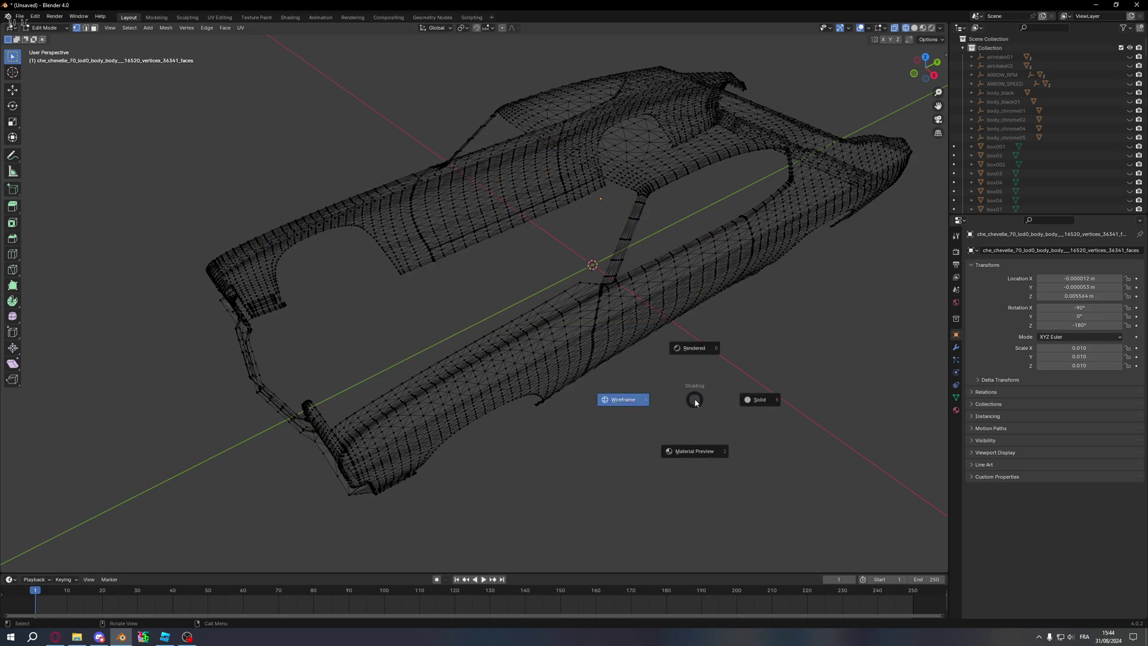
{"action": "left_click", "coordinate": [755, 399]}
{"action": "middle_click_drag", "start_coordinate": [712, 389], "coordinate": [688, 371]}
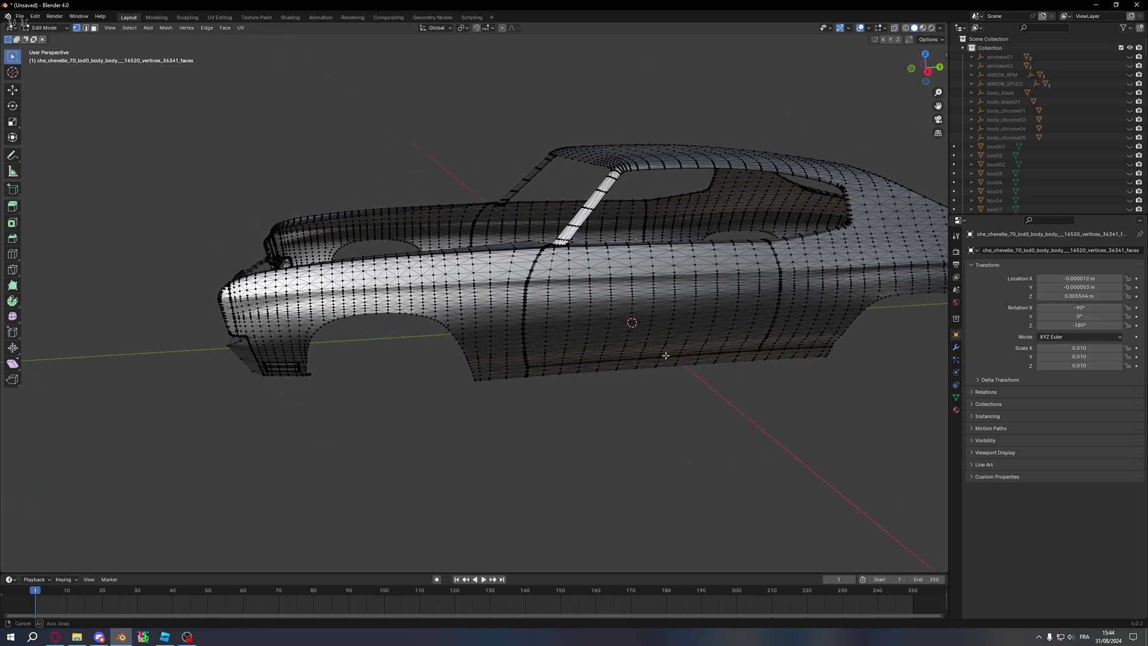
{"action": "mouse_move", "coordinate": [696, 464]}
{"action": "left_mouse_down"}
{"action": "mouse_move", "coordinate": [655, 416]}
{"action": "mouse_move", "coordinate": [368, 236]}
{"action": "left_mouse_up"}
{"action": "middle_click_drag", "start_coordinate": [369, 236], "coordinate": [538, 314]}
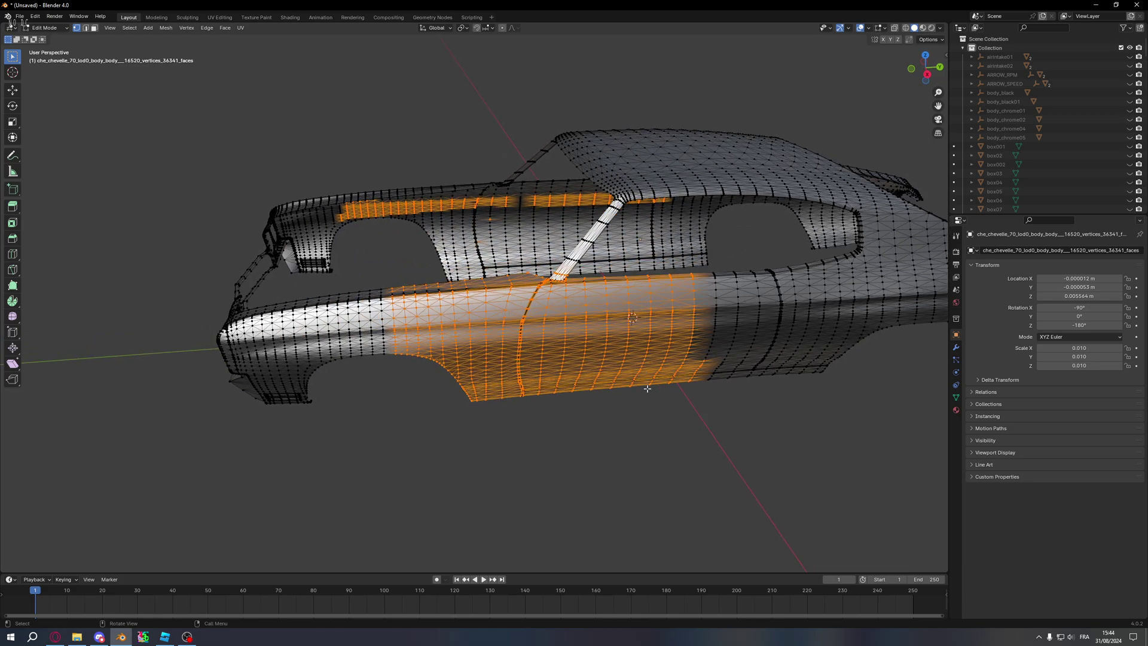
{"action": "key", "text": "z"}
{"action": "left_click", "coordinate": [588, 416]}
{"action": "key", "text": "alt+a"}
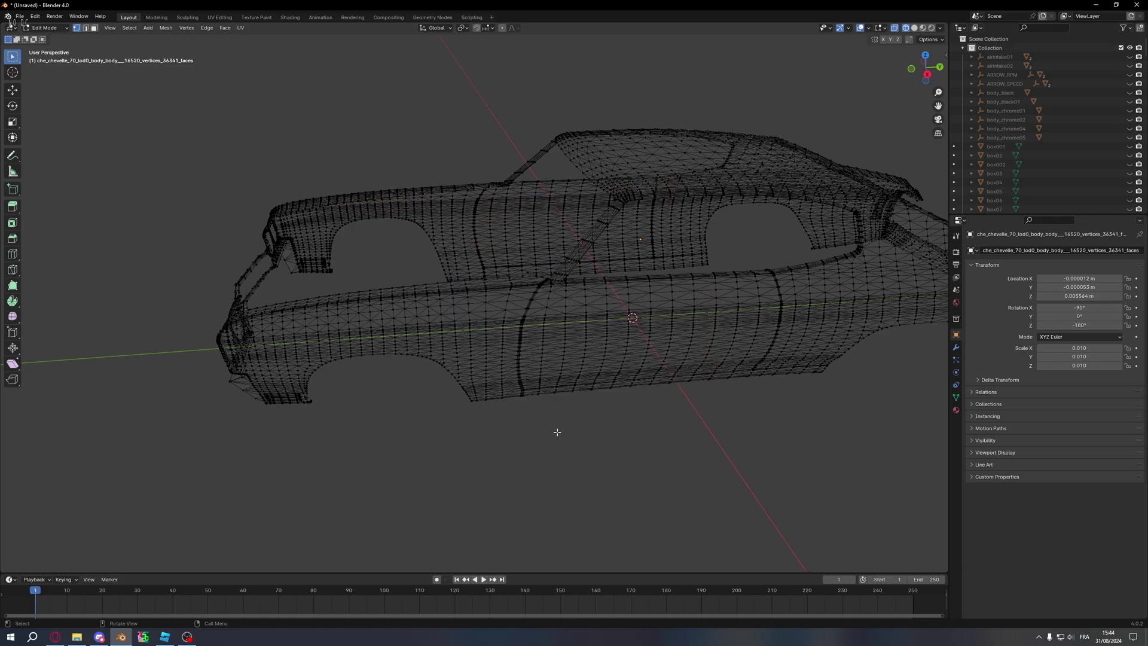
Step: Box-select the positive-X half of the body mesh in the front orthographic view, starting just beside the centre line
{"action": "middle_click_drag", "start_coordinate": [557, 432], "coordinate": [661, 372]}
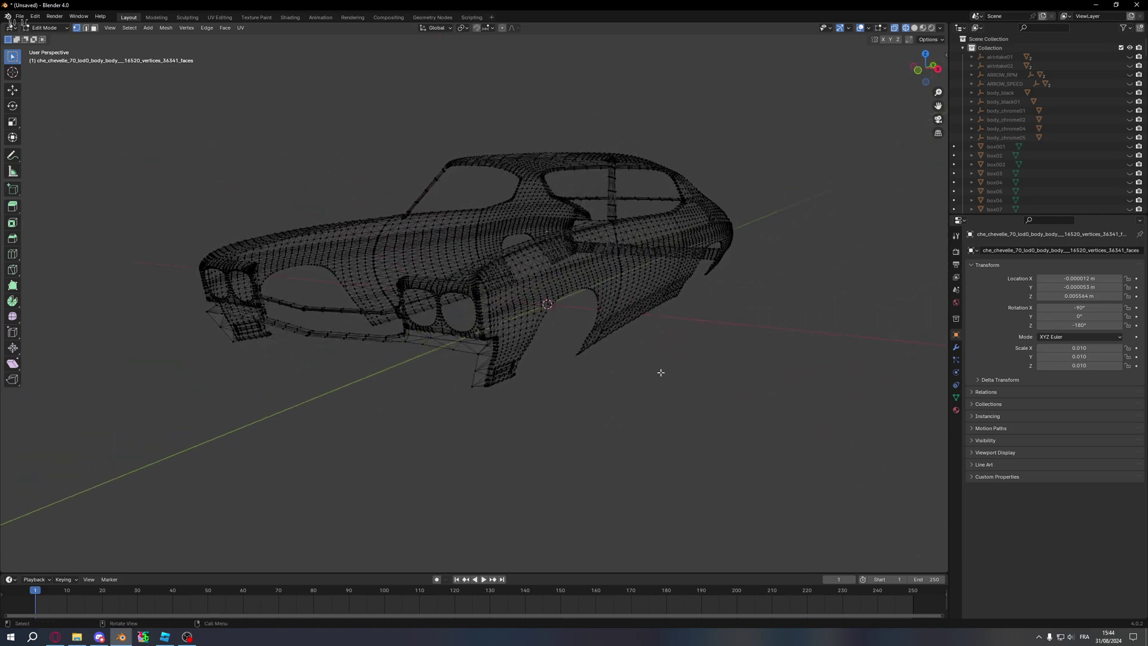
{"action": "left_click", "coordinate": [918, 73]}
{"action": "scroll", "coordinate": [627, 374], "scroll_direction": "up", "scroll_amount": 4}
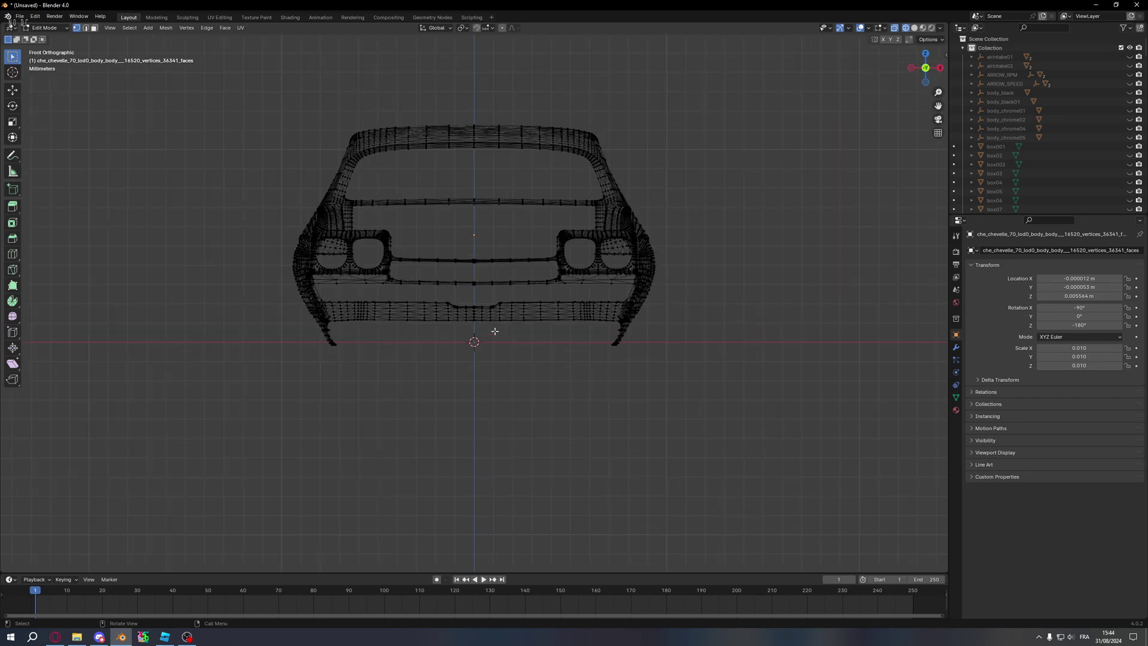
{"action": "scroll", "coordinate": [628, 375], "scroll_direction": "down", "scroll_amount": 5}
{"action": "scroll", "coordinate": [536, 335], "scroll_direction": "up", "scroll_amount": 6}
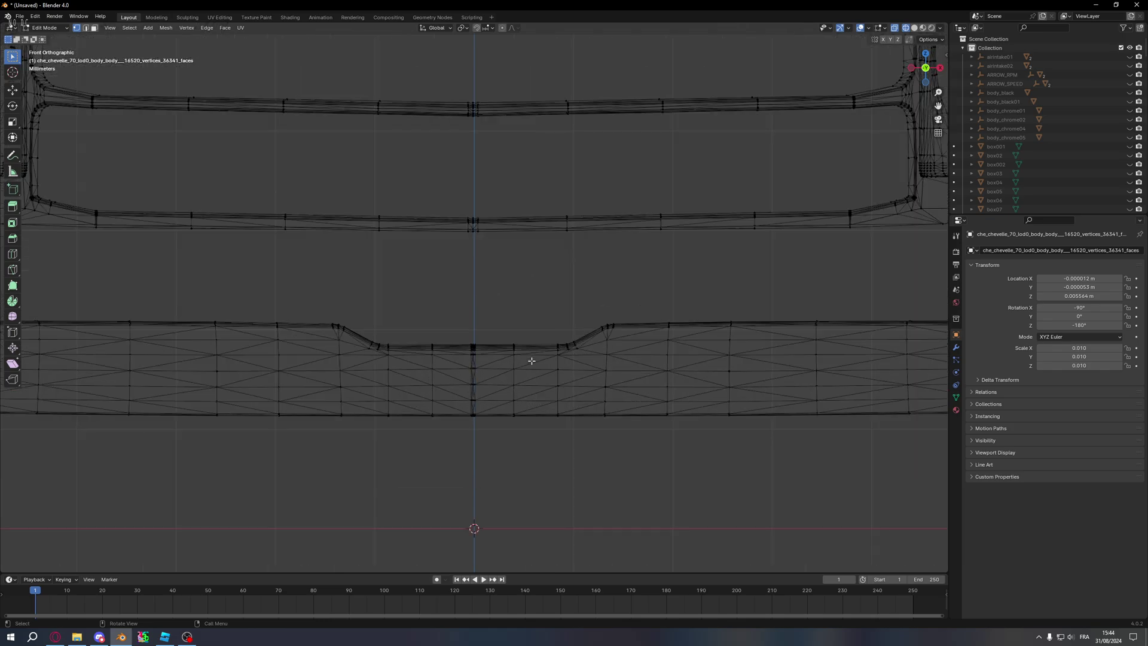
{"action": "scroll", "coordinate": [584, 366], "scroll_direction": "down", "scroll_amount": 5}
{"action": "left_click_drag", "start_coordinate": [750, 413], "coordinate": [482, 69]}
{"action": "scroll", "coordinate": [516, 134], "scroll_direction": "up", "scroll_amount": 10}
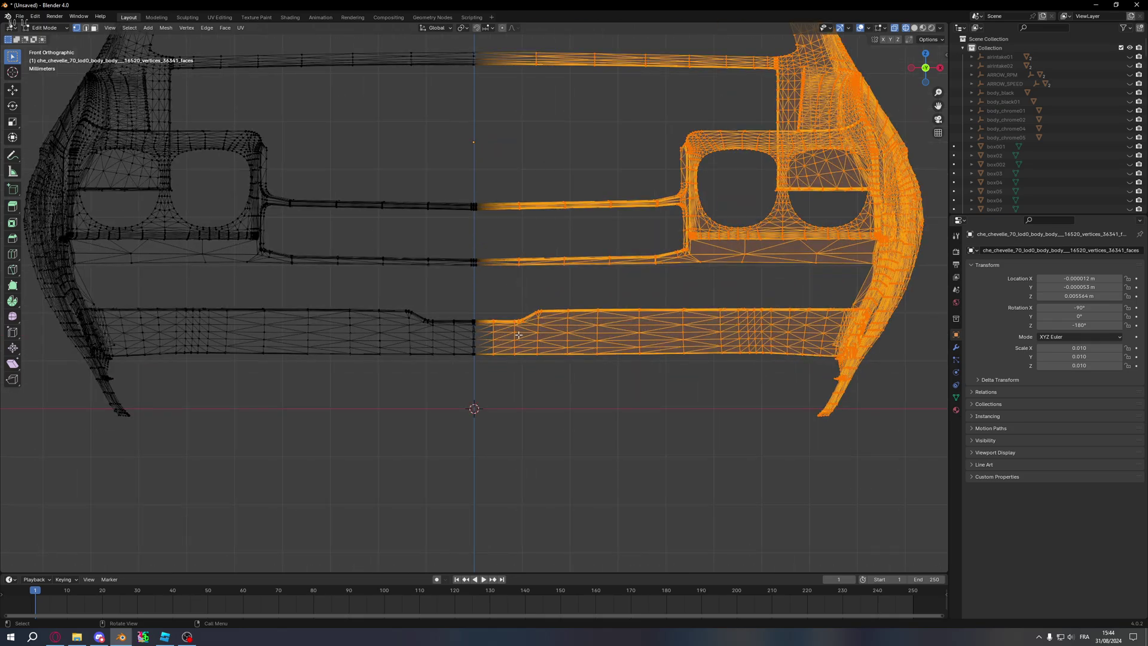
Step: Extend the selection to the vertices along the body's centre line, from the lower panel up to the roof
{"action": "left_click_drag", "start_coordinate": [554, 432], "coordinate": [455, 124], "text": "shift"}
{"action": "scroll", "coordinate": [525, 115], "scroll_direction": "up", "scroll_amount": 5, "text": "shift"}
{"action": "middle_click_drag", "start_coordinate": [525, 115], "coordinate": [531, 170], "text": "shift"}
{"action": "left_click_drag", "start_coordinate": [527, 304], "coordinate": [453, 181], "text": "shift"}
{"action": "middle_click_drag", "start_coordinate": [515, 143], "coordinate": [513, 487], "text": "shift"}
{"action": "left_click_drag", "start_coordinate": [548, 332], "coordinate": [456, 187], "text": "shift"}
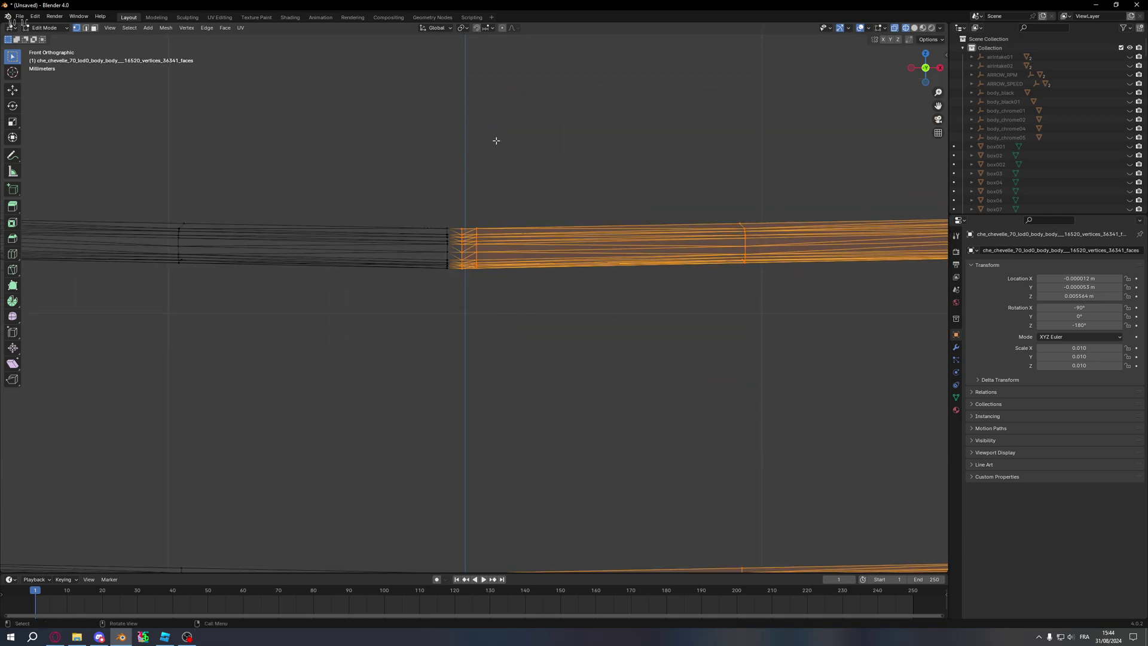
{"action": "middle_click_drag", "start_coordinate": [495, 139], "coordinate": [495, 435], "text": "shift"}
{"action": "middle_click_drag", "start_coordinate": [522, 59], "coordinate": [541, 430], "text": "shift"}
{"action": "left_click_drag", "start_coordinate": [564, 401], "coordinate": [457, 230], "text": "shift"}
{"action": "middle_click_drag", "start_coordinate": [487, 222], "coordinate": [491, 538], "text": "shift"}
{"action": "middle_click_drag", "start_coordinate": [507, 134], "coordinate": [485, 477], "text": "shift"}
{"action": "middle_click_drag", "start_coordinate": [553, 65], "coordinate": [589, 406], "text": "shift"}
{"action": "left_click_drag", "start_coordinate": [646, 518], "coordinate": [453, 69], "text": "shift"}
{"action": "scroll", "coordinate": [527, 160], "scroll_direction": "down", "scroll_amount": 16}
{"action": "middle_click_drag", "start_coordinate": [570, 331], "coordinate": [543, 57], "text": "shift"}
{"action": "middle_click_drag", "start_coordinate": [483, 139], "coordinate": [518, 345], "text": "shift"}
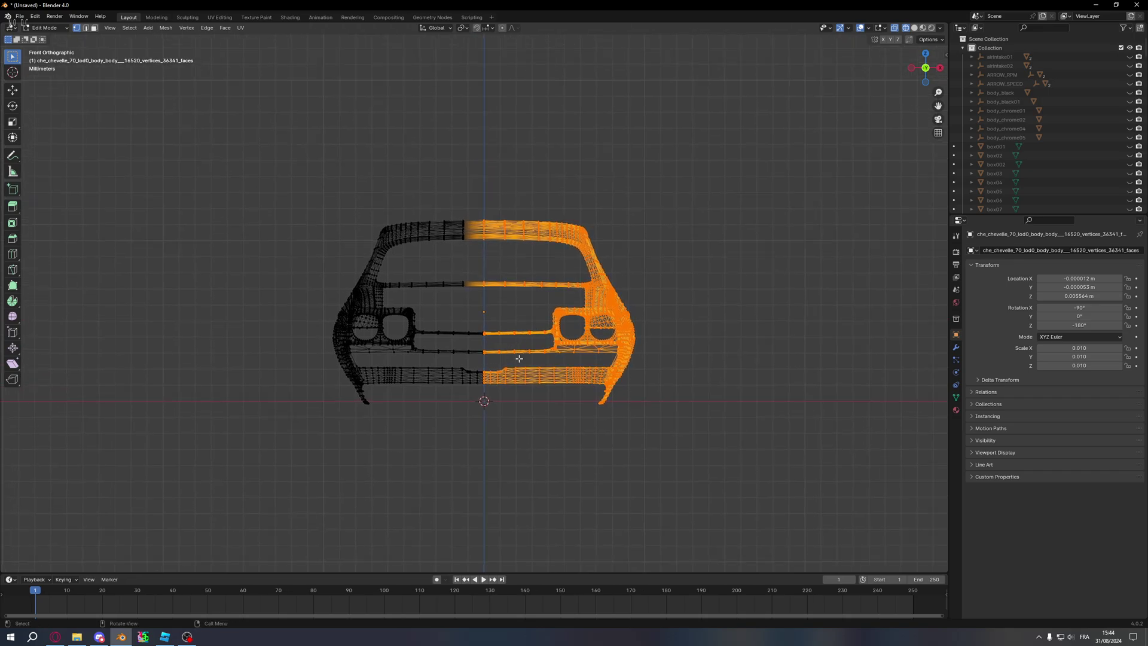
Step: Separate the selected half of the body into its own object by selection
{"action": "right_click", "coordinate": [502, 381]}
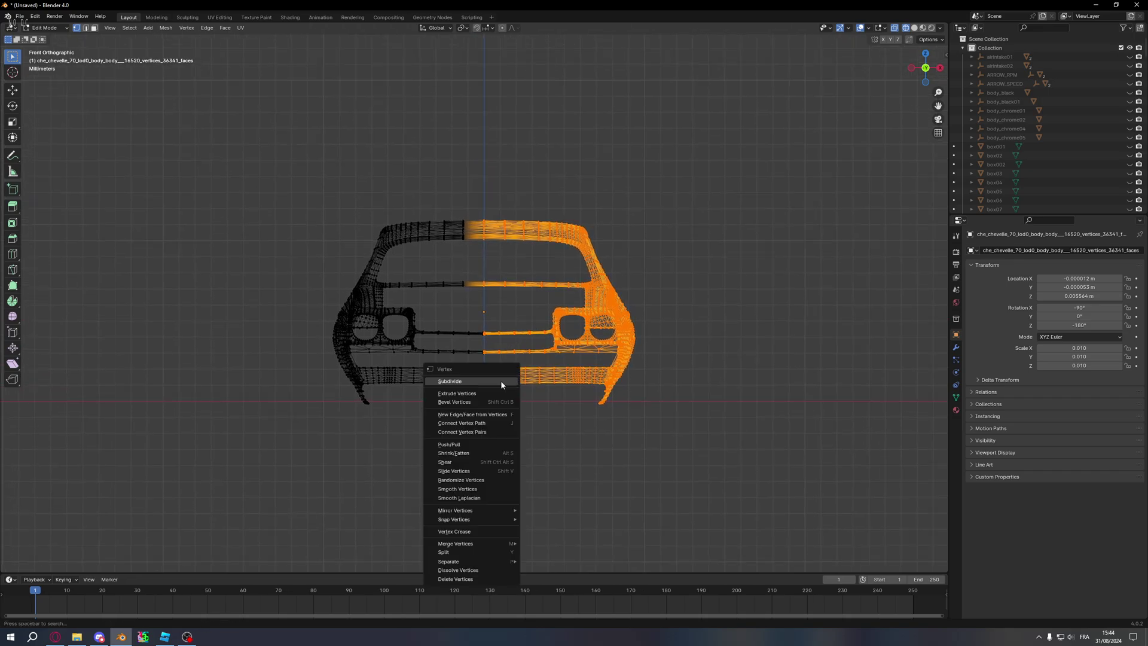
{"action": "mouse_move", "coordinate": [436, 564]}
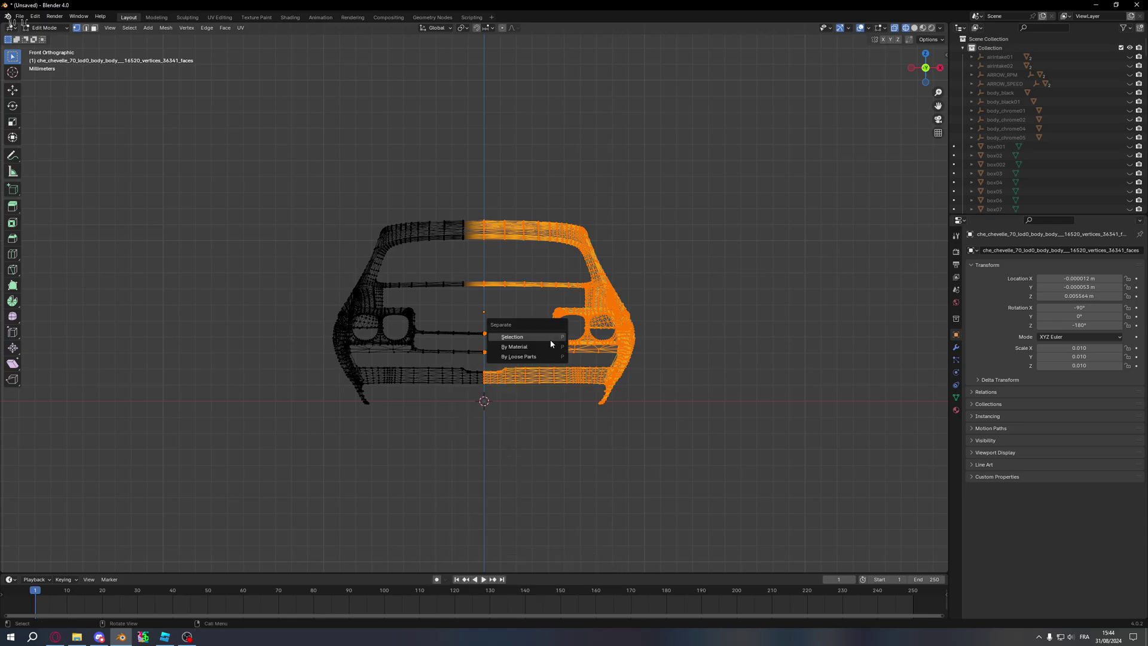
{"action": "right_click", "coordinate": [450, 370]}
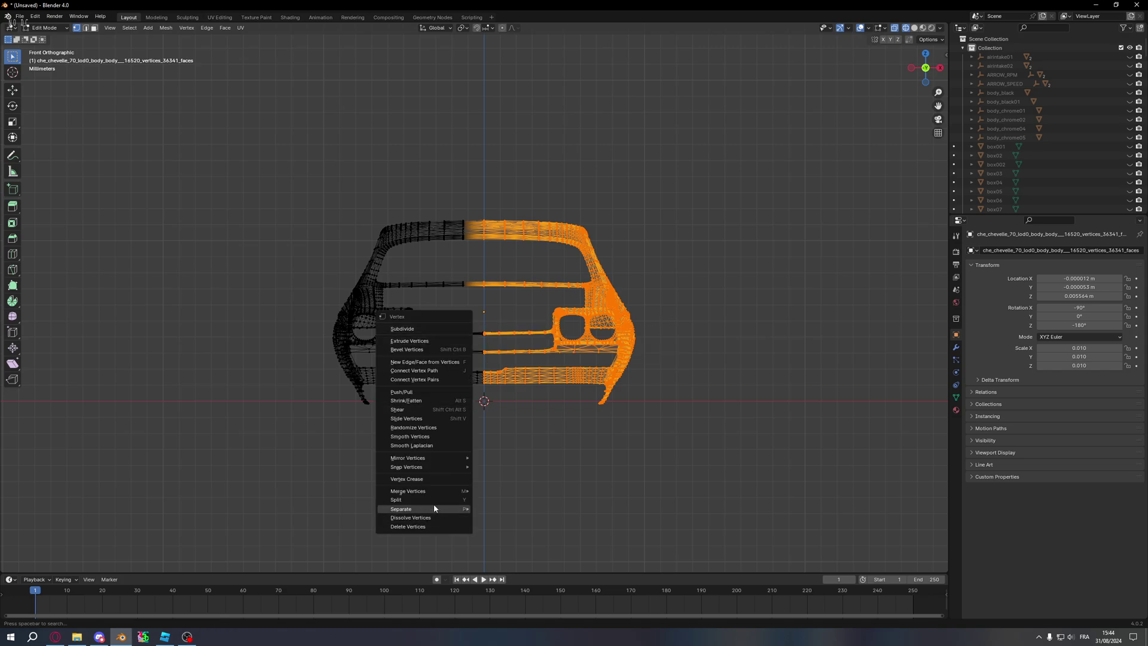
{"action": "mouse_move", "coordinate": [436, 509]}
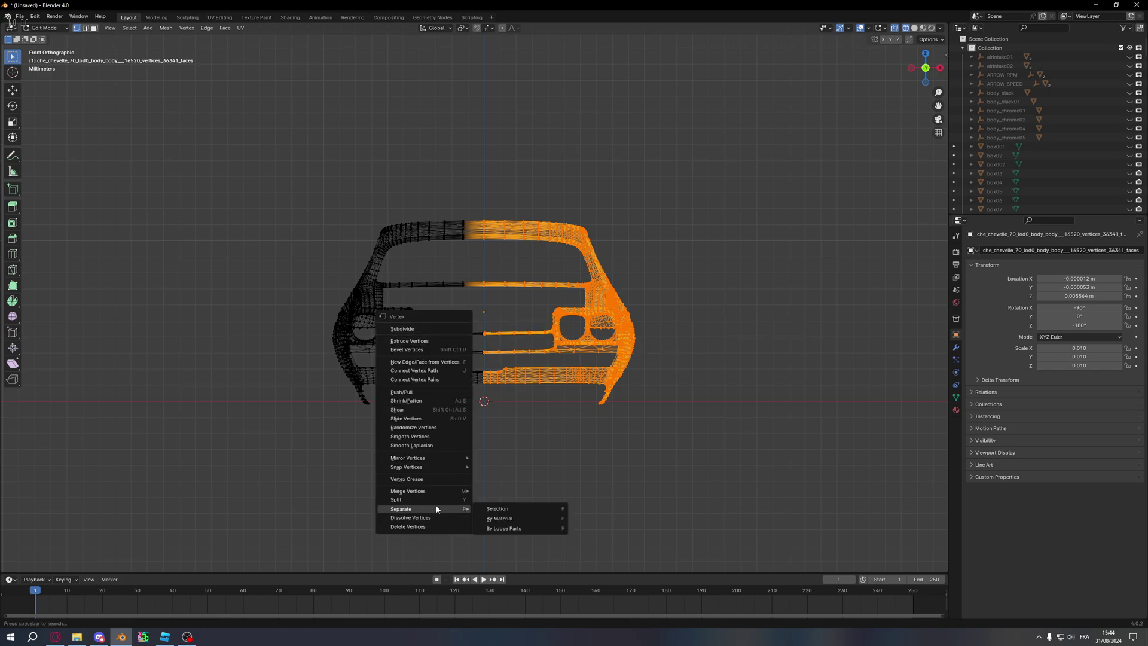
{"action": "left_click", "coordinate": [498, 509]}
Step: Return to solid shading in Object Mode and select each body half in turn to check the separation
{"action": "middle_click_drag", "start_coordinate": [695, 289], "coordinate": [597, 358]}
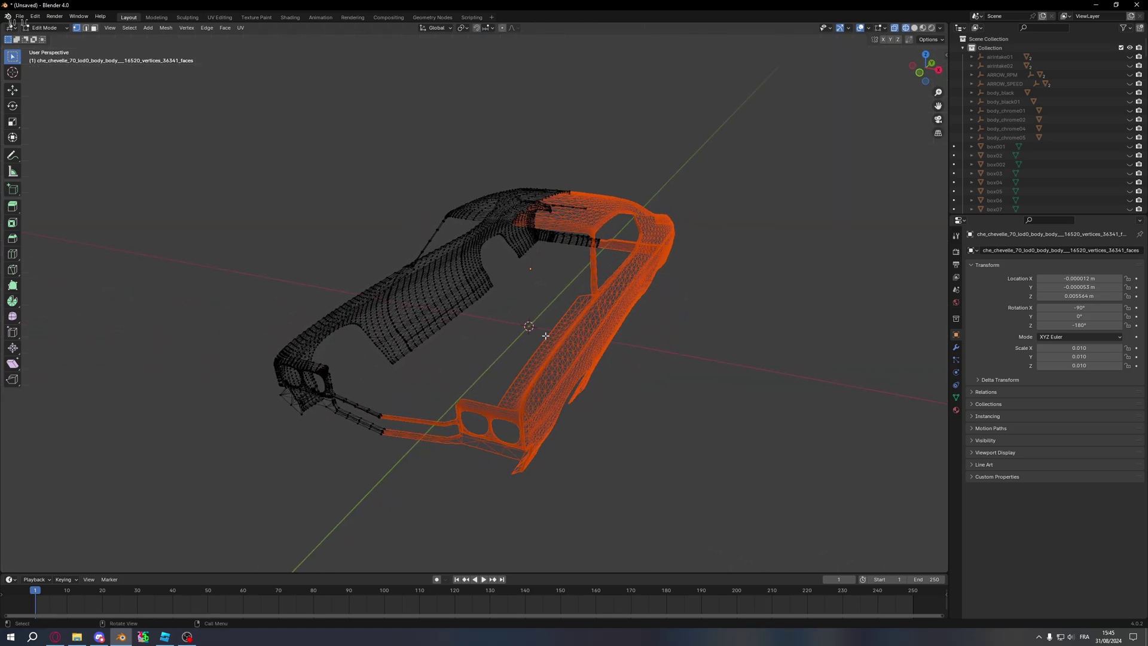
{"action": "key", "text": "z"}
{"action": "left_click", "coordinate": [711, 338]}
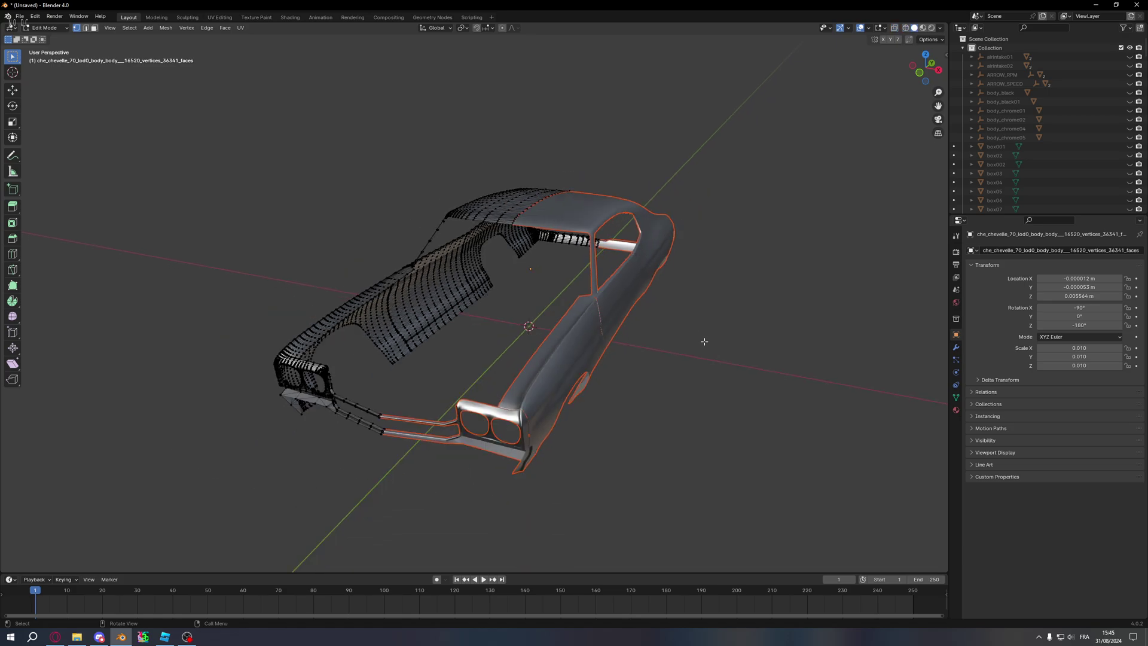
{"action": "key", "text": "Tab"}
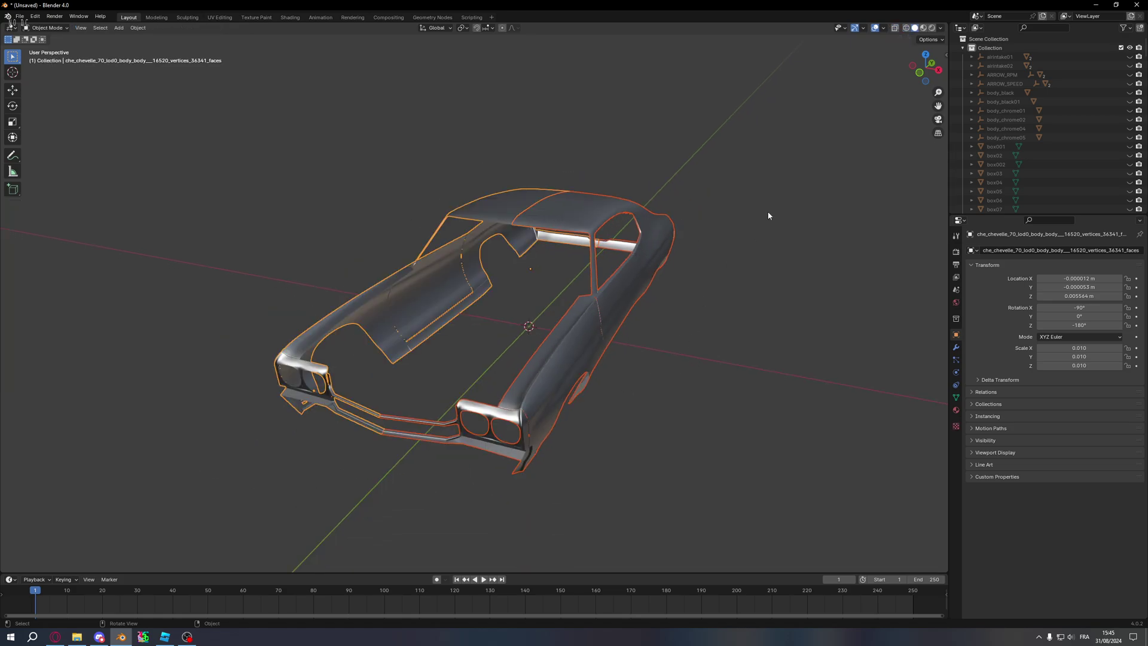
{"action": "left_click", "coordinate": [559, 398]}
{"action": "left_click", "coordinate": [368, 305]}
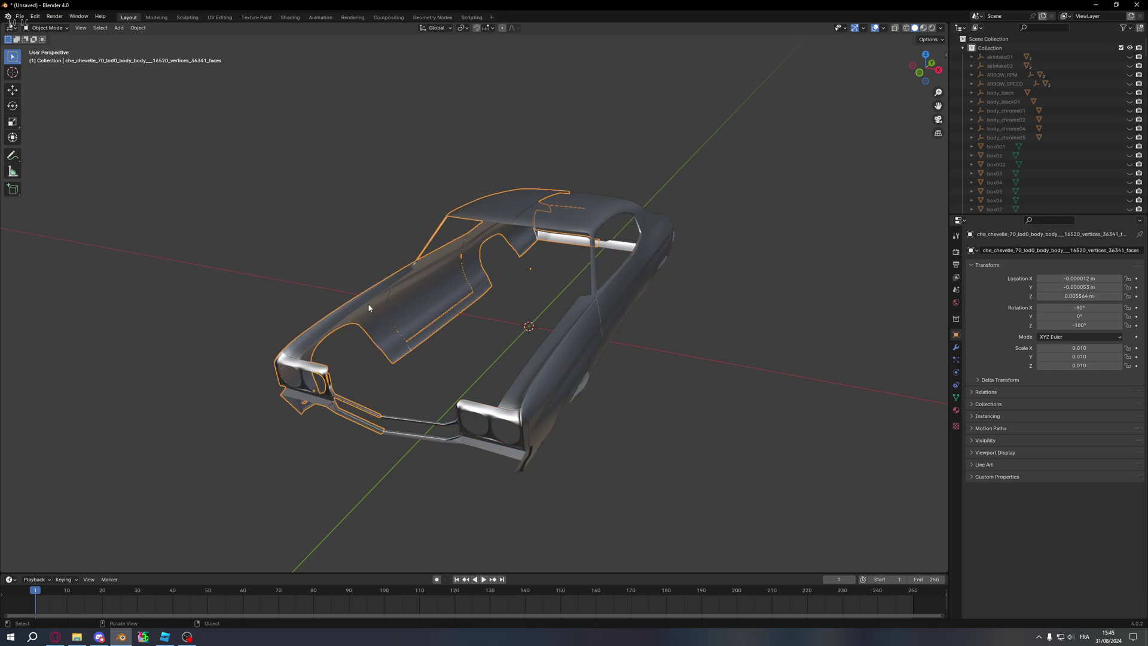
{"action": "left_click", "coordinate": [612, 347]}
{"action": "left_click", "coordinate": [444, 267]}
{"action": "left_click", "coordinate": [639, 311]}
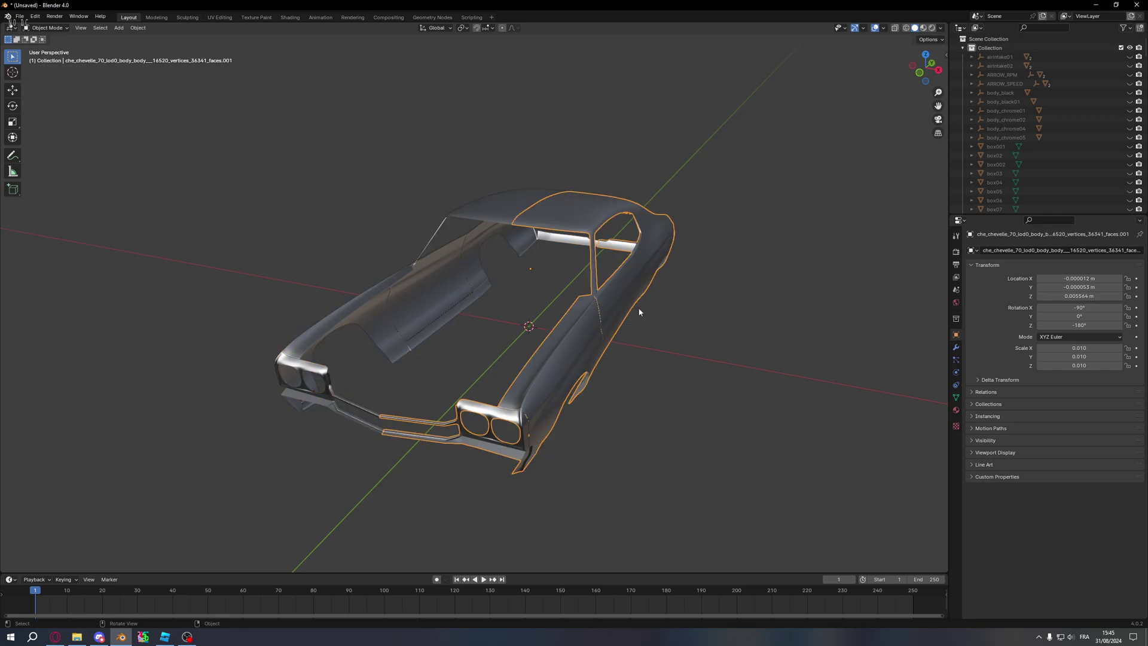
{"action": "left_click", "coordinate": [676, 354]}
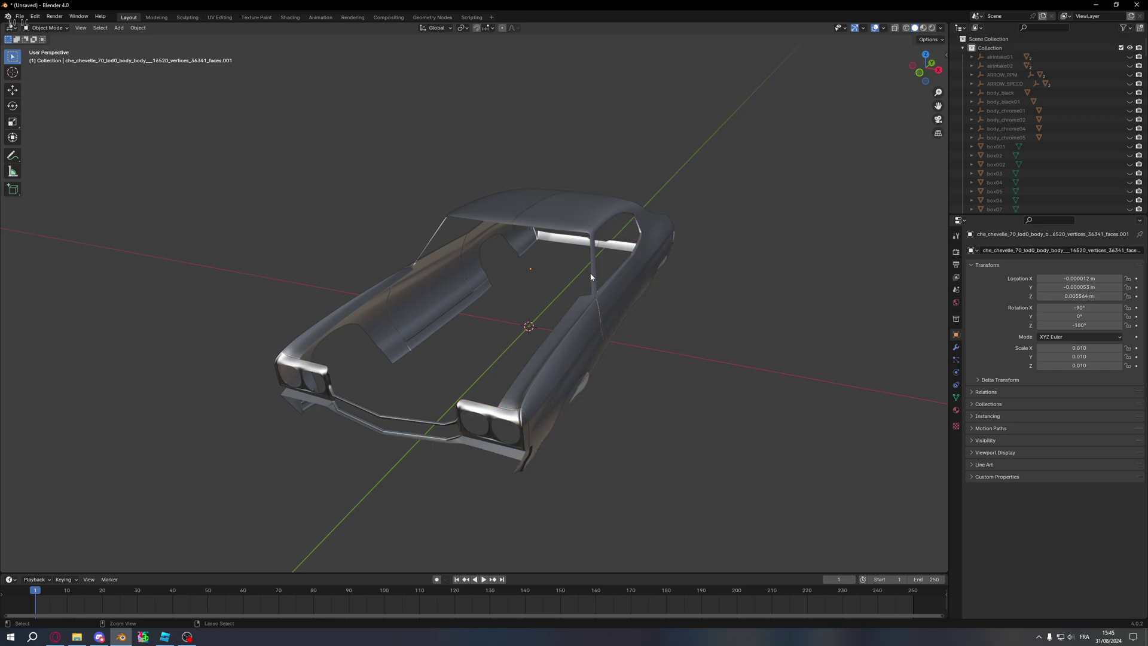
Step: Undo the separation of the body half
{"action": "key", "text": "ctrl+z"}
{"action": "key", "text": "ctrl+z"}
{"action": "key", "text": "ctrl+z"}
{"action": "key", "text": "ctrl+z"}
{"action": "left_click", "coordinate": [603, 299], "text": "shift"}
{"action": "key", "text": "Tab"}
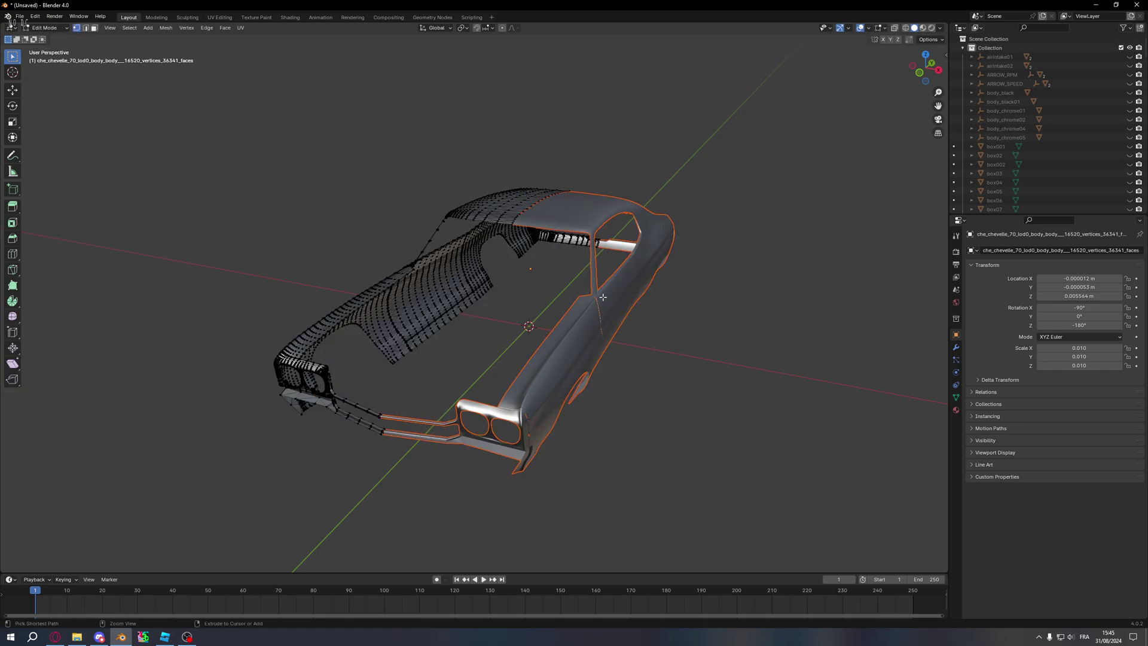
{"action": "key", "text": "ctrl+z"}
{"action": "key", "text": "ctrl+z"}
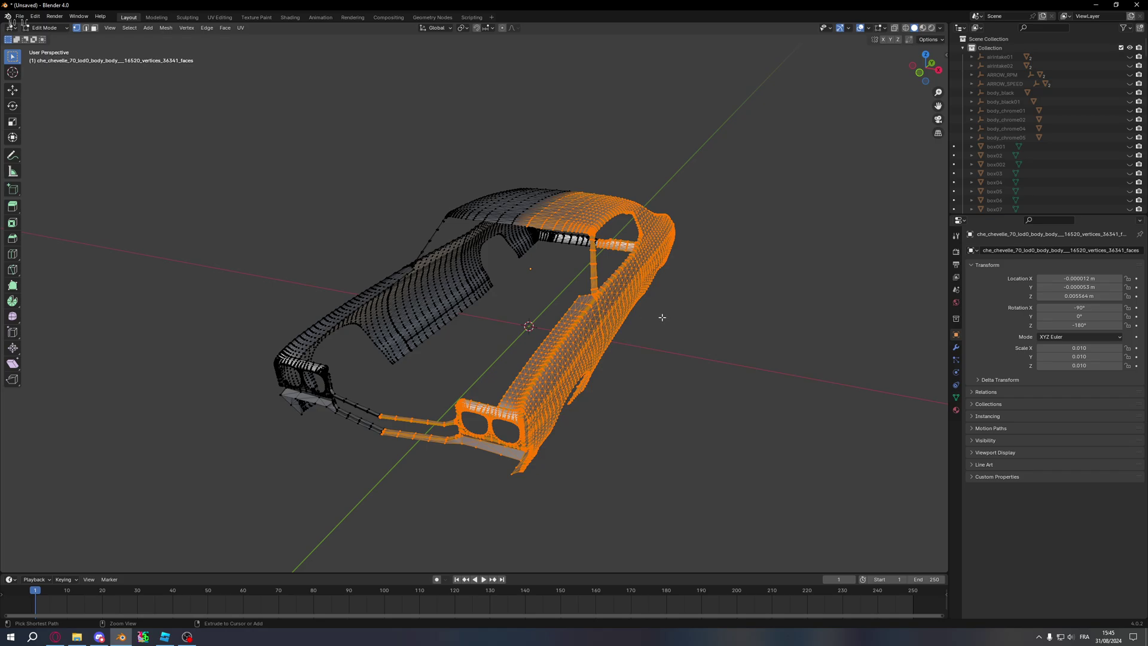
Step: Leave Edit Mode, enable the Statistics viewport overlay and select the body shell to show its counts
{"action": "key", "text": "Tab"}
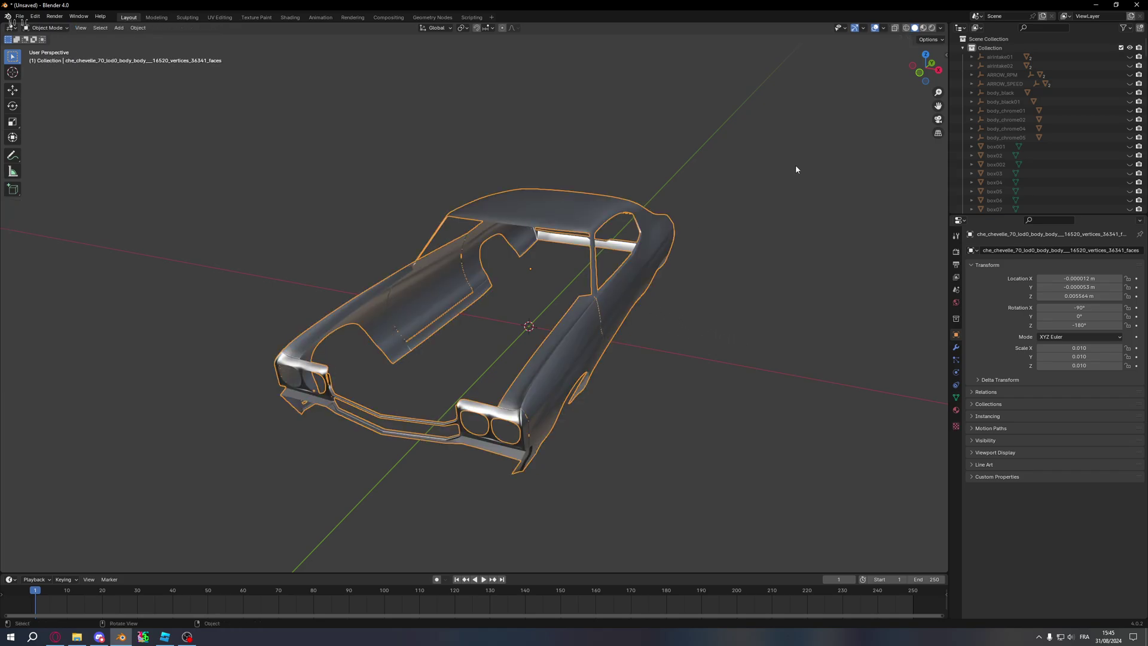
{"action": "left_click", "coordinate": [884, 29]}
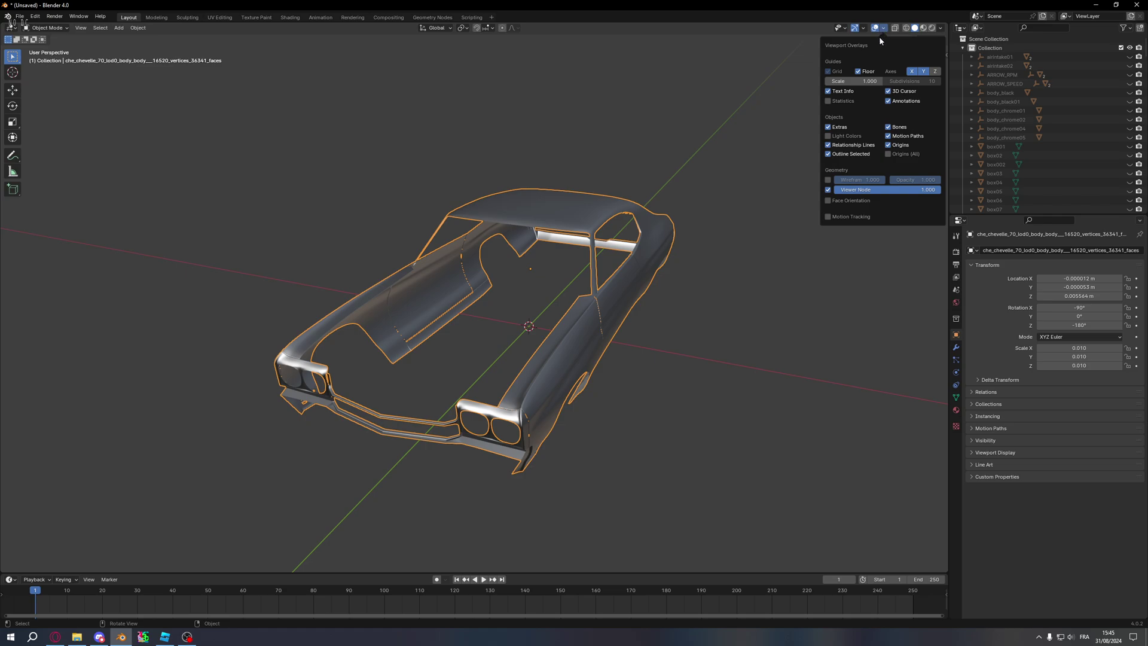
{"action": "left_click", "coordinate": [895, 33]}
{"action": "left_click", "coordinate": [883, 29]}
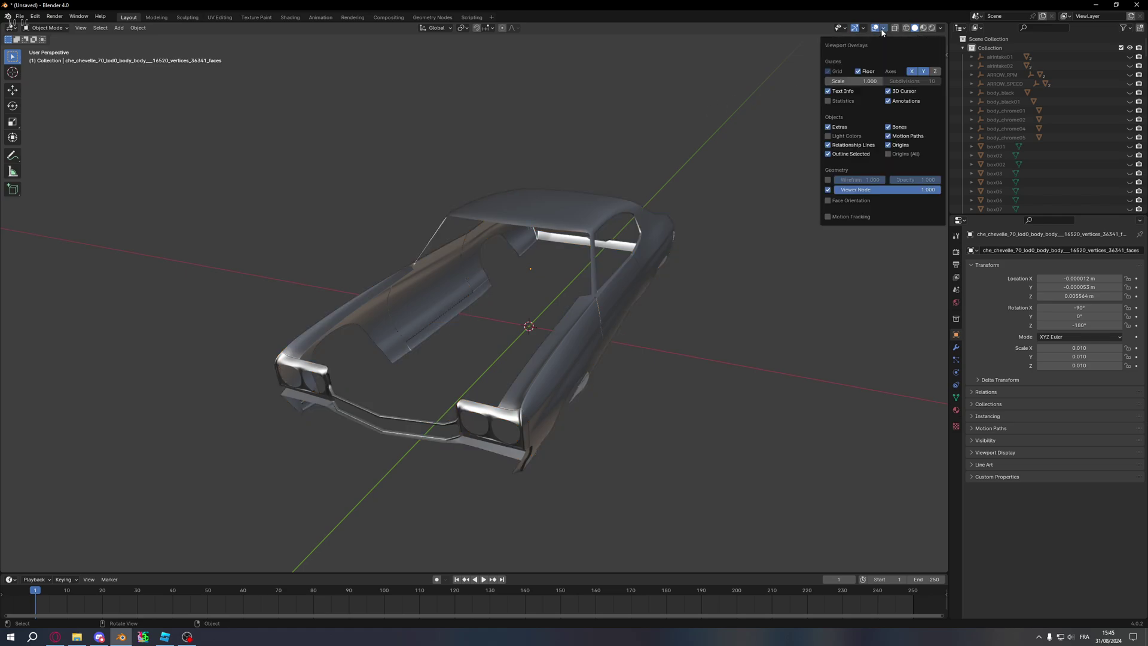
{"action": "left_click", "coordinate": [829, 100]}
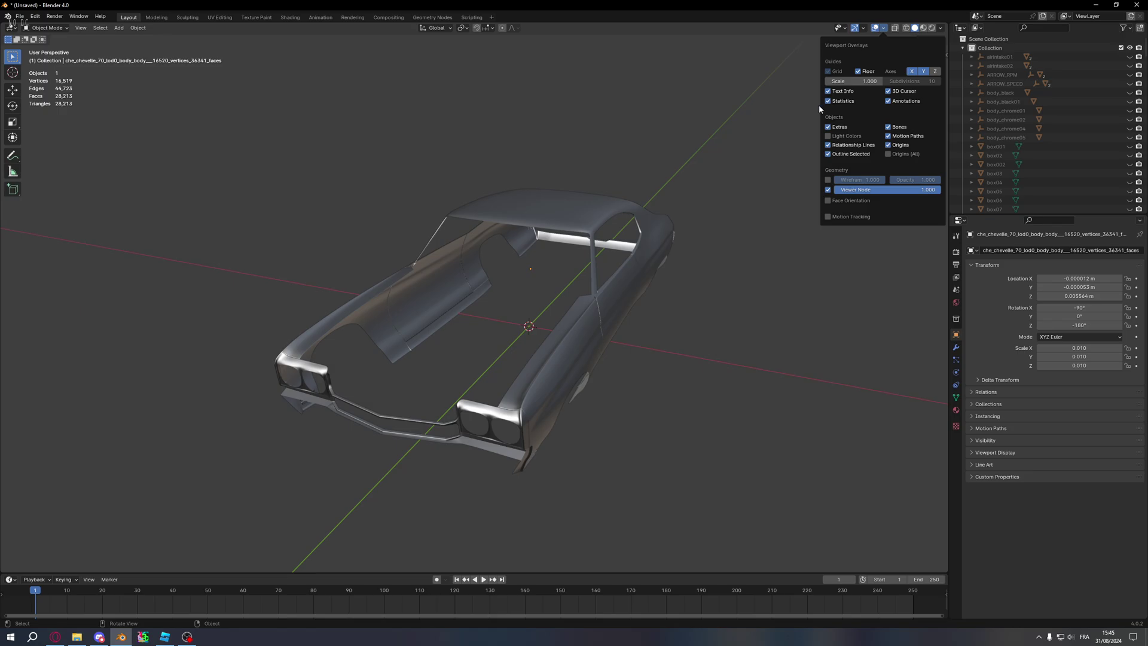
{"action": "left_click", "coordinate": [582, 362]}
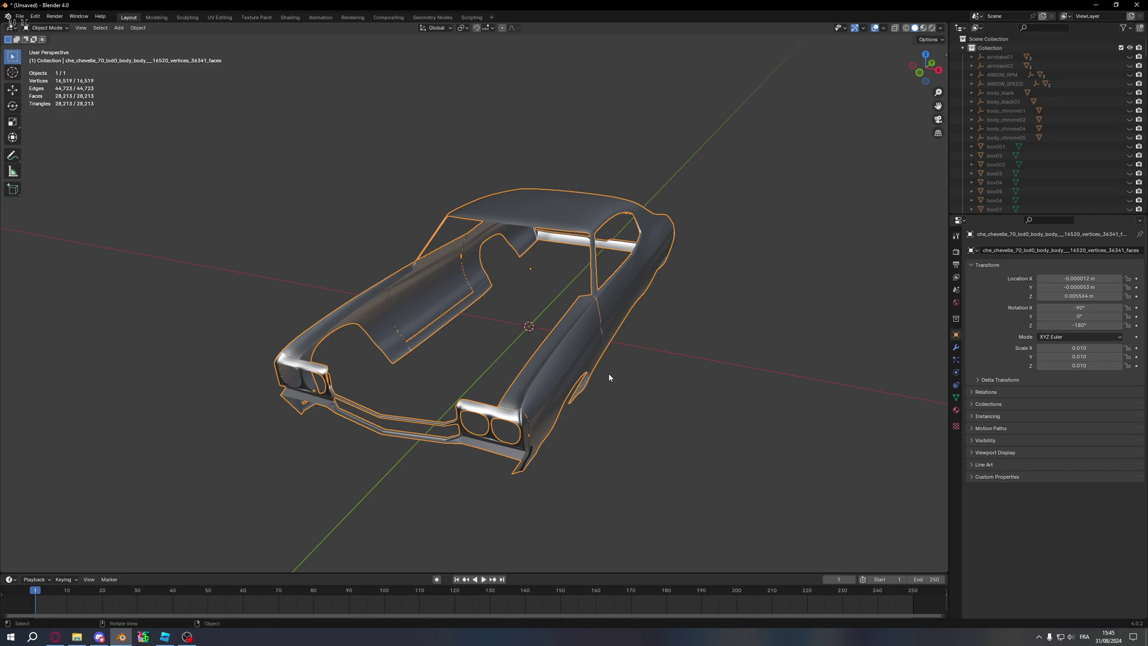
Step: In Edit Mode from the front view, extend the selected body half with the centre-line vertices of the front trim and window bar
{"action": "key", "text": "Tab"}
{"action": "middle_click_drag", "start_coordinate": [610, 377], "coordinate": [662, 341]}
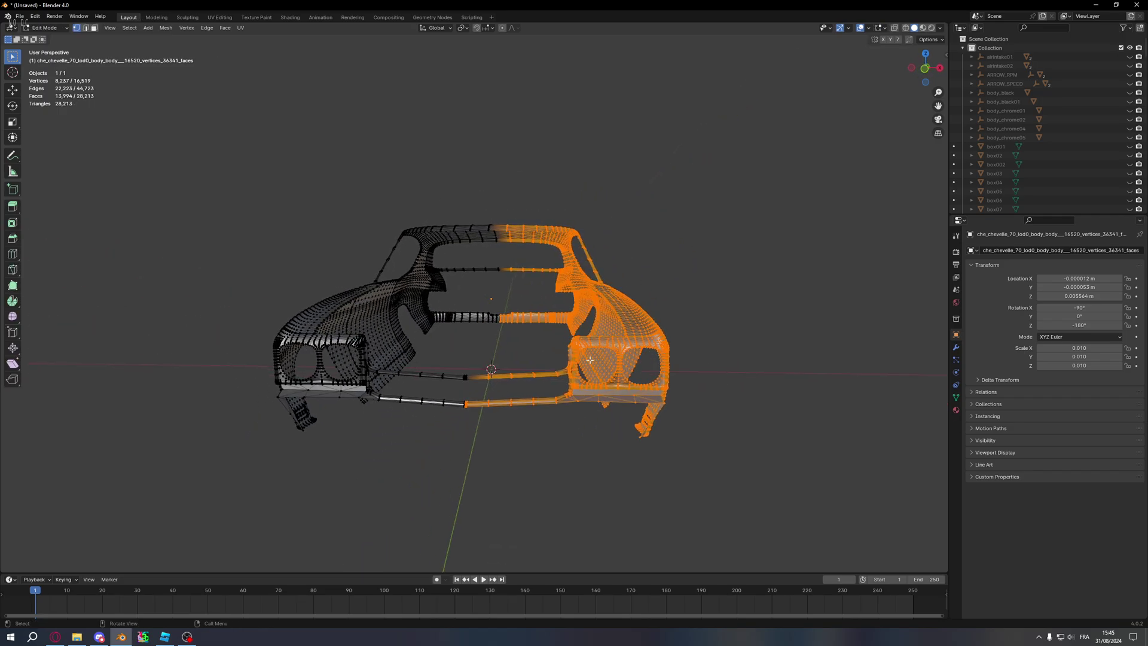
{"action": "left_click", "coordinate": [925, 70]}
{"action": "scroll", "coordinate": [544, 413], "scroll_direction": "up", "scroll_amount": 7}
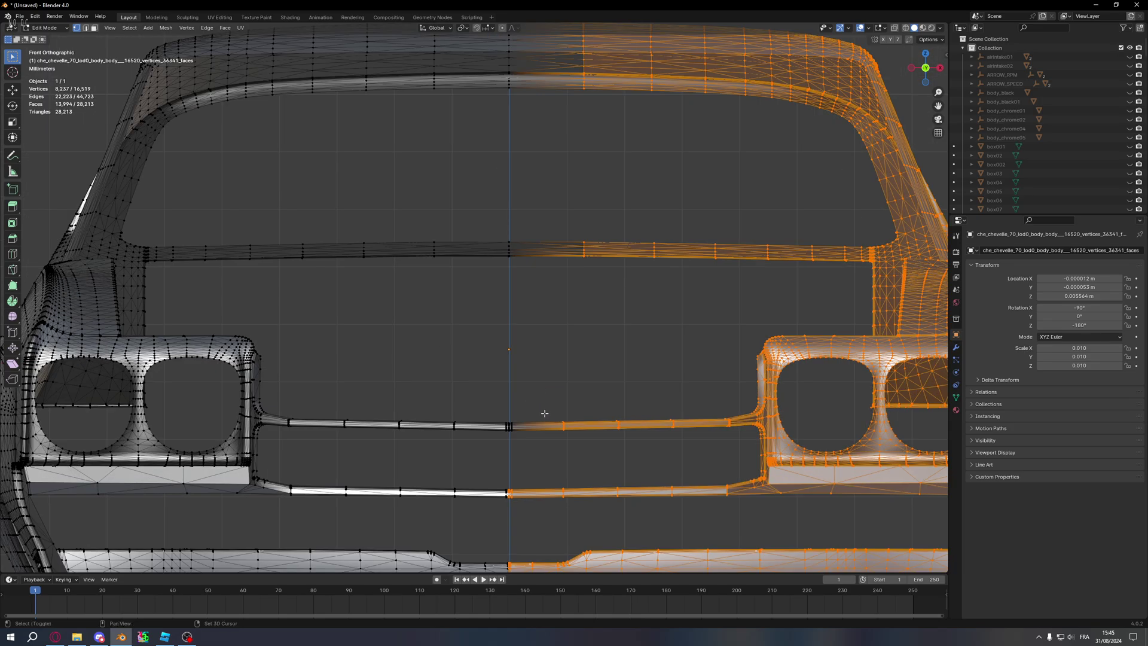
{"action": "middle_click_drag", "start_coordinate": [543, 414], "coordinate": [540, 216], "text": "shift"}
{"action": "scroll", "coordinate": [540, 216], "scroll_direction": "up", "scroll_amount": 5}
{"action": "middle_click_drag", "start_coordinate": [625, 180], "coordinate": [562, 395], "text": "shift"}
{"action": "left_click_drag", "start_coordinate": [558, 377], "coordinate": [501, 293], "text": "shift"}
{"action": "middle_click_drag", "start_coordinate": [547, 226], "coordinate": [564, 366], "text": "shift"}
{"action": "left_click_drag", "start_coordinate": [609, 397], "coordinate": [479, 221], "text": "shift"}
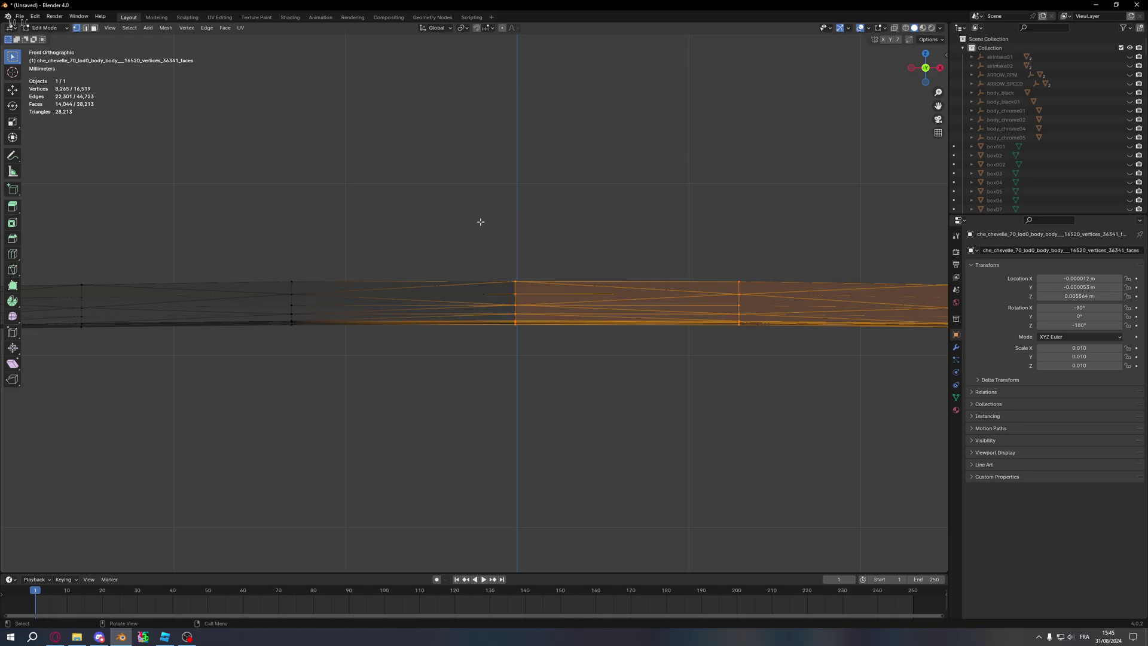
{"action": "scroll", "coordinate": [561, 302], "scroll_direction": "down", "scroll_amount": 7}
{"action": "scroll", "coordinate": [562, 302], "scroll_direction": "up", "scroll_amount": 5}
{"action": "middle_click_drag", "start_coordinate": [535, 199], "coordinate": [533, 604], "text": "shift"}
{"action": "left_click_drag", "start_coordinate": [566, 6], "coordinate": [568, 36]}
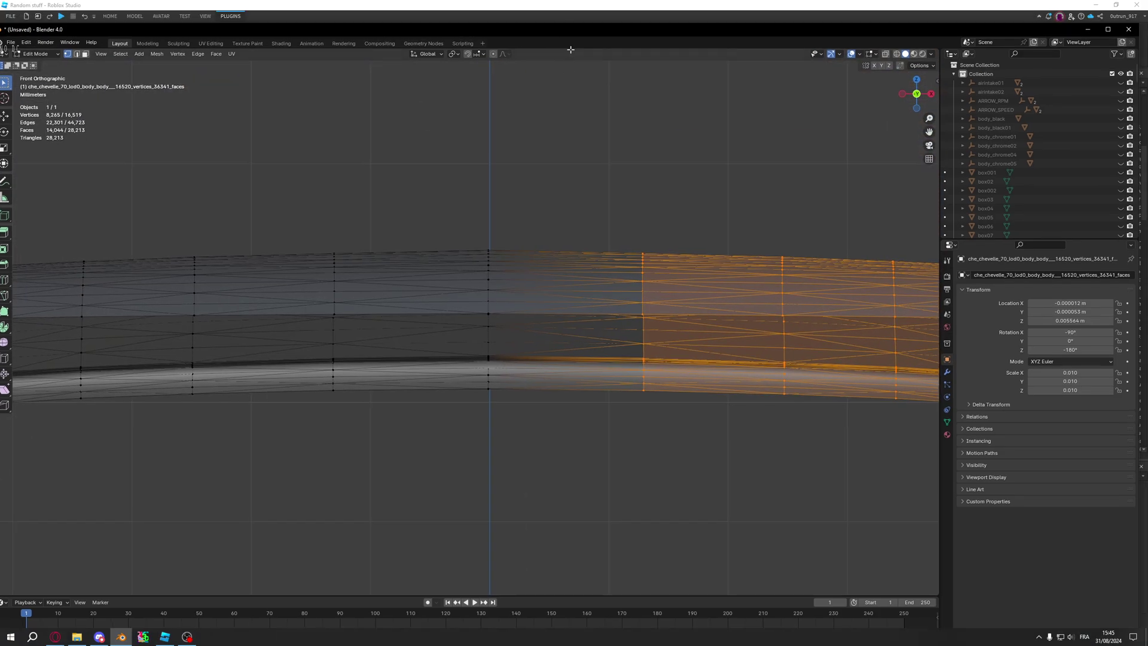
{"action": "left_click", "coordinate": [573, 4]}
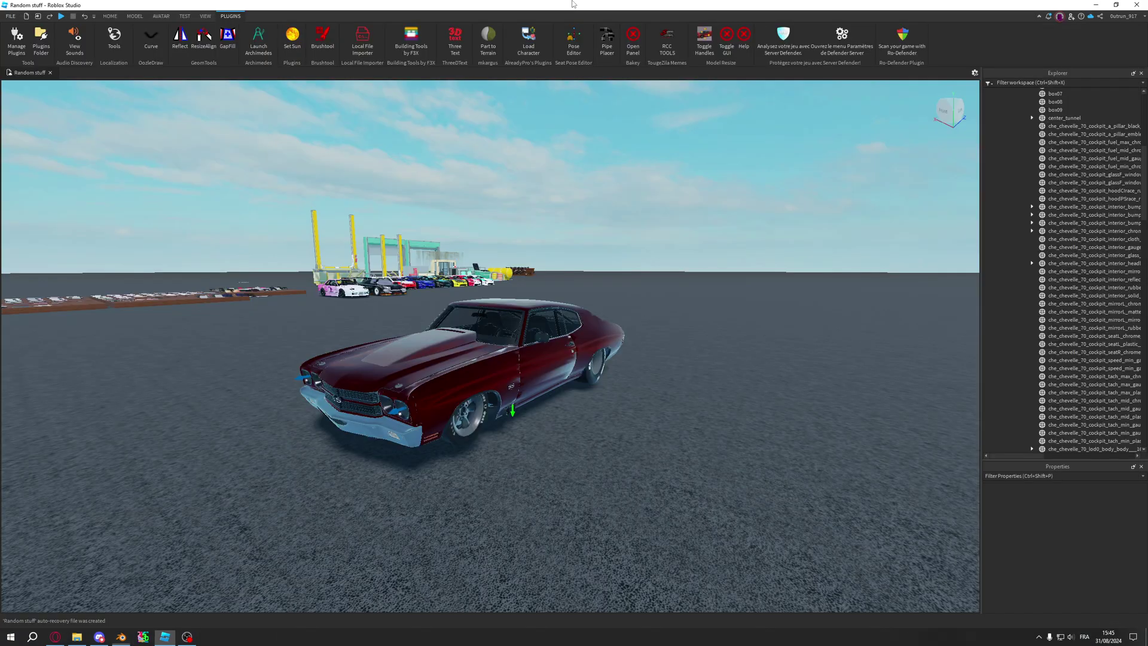
{"action": "left_click", "coordinate": [122, 637]}
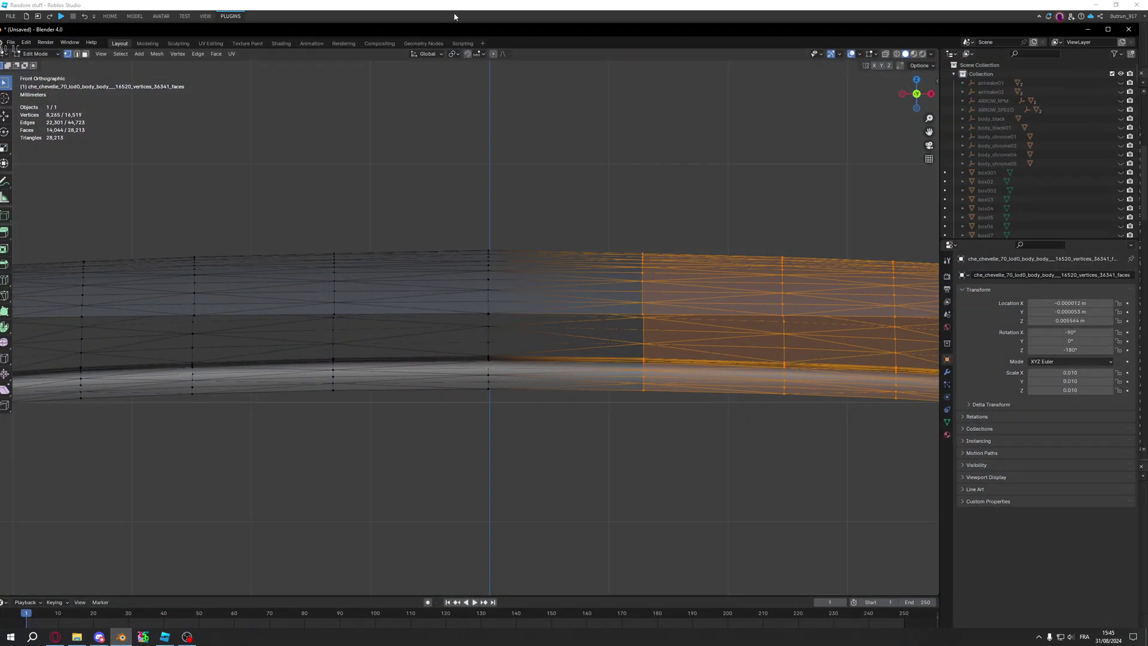
{"action": "left_click", "coordinate": [455, 14]}
{"action": "key", "text": "alt+Tab"}
{"action": "left_click", "coordinate": [1108, 30]}
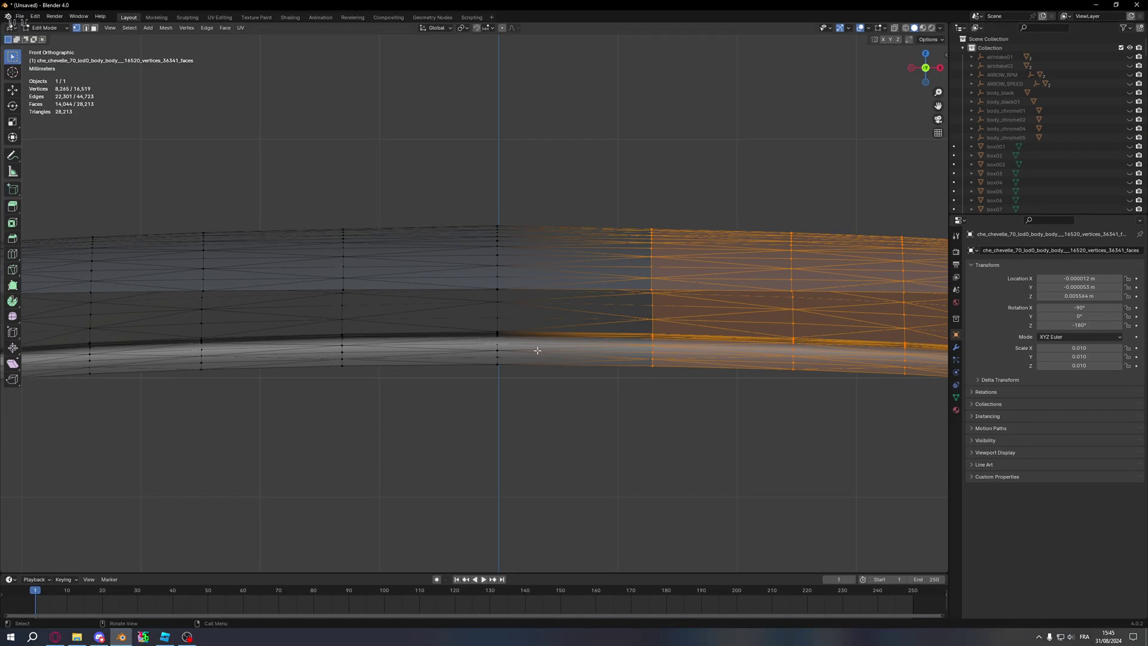
Step: Try to select the roof's centre-line vertices and separate the selected body half by selection
{"action": "left_click_drag", "start_coordinate": [551, 408], "coordinate": [476, 162]}
{"action": "scroll", "coordinate": [549, 318], "scroll_direction": "down", "scroll_amount": 15}
{"action": "scroll", "coordinate": [523, 336], "scroll_direction": "up", "scroll_amount": 3}
{"action": "right_click", "coordinate": [514, 422]}
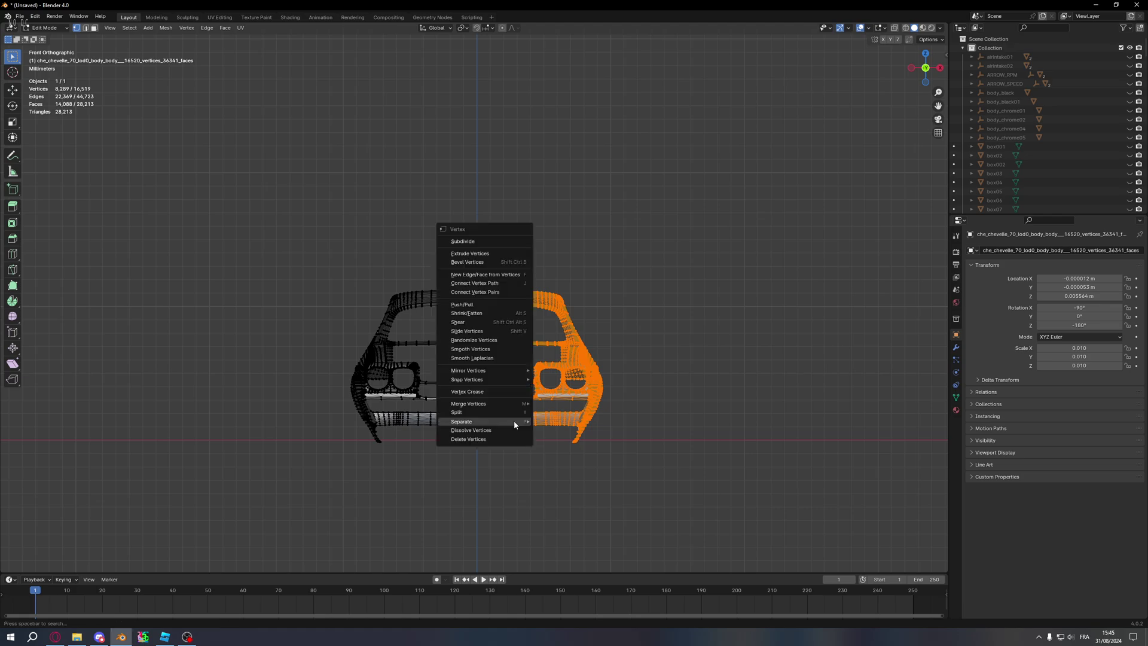
{"action": "mouse_move", "coordinate": [514, 424]}
{"action": "left_click", "coordinate": [567, 422]}
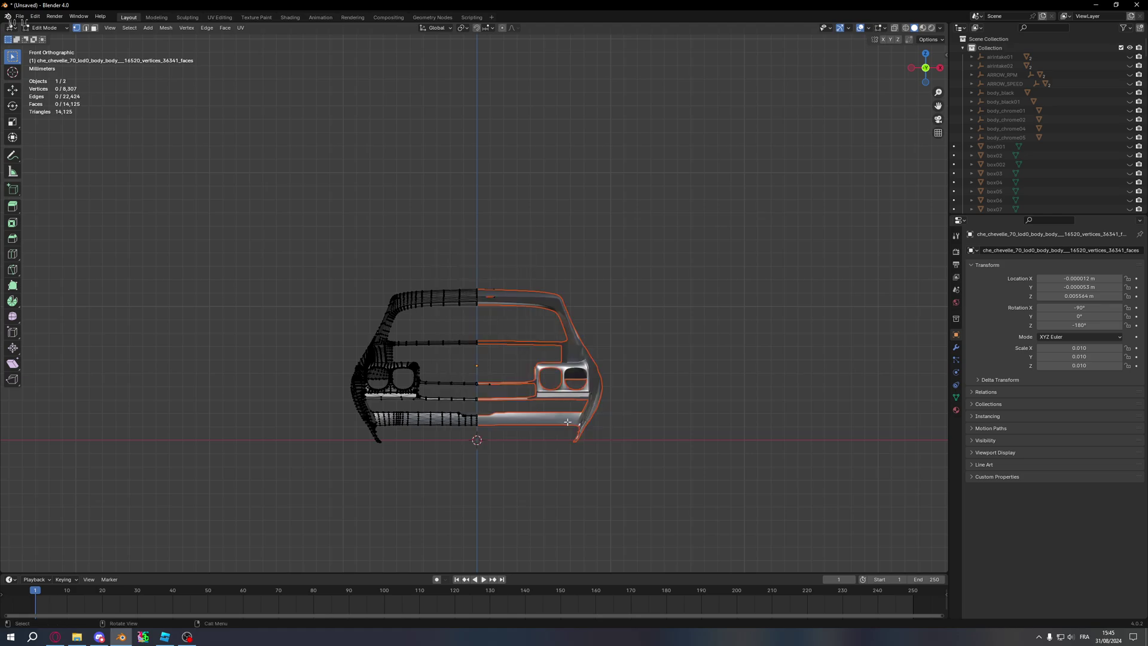
Step: Examine the seam between the two body halves in Object Mode, in both wireframe and solid shading
{"action": "middle_click_drag", "start_coordinate": [570, 387], "coordinate": [602, 368]}
{"action": "key", "text": "Tab"}
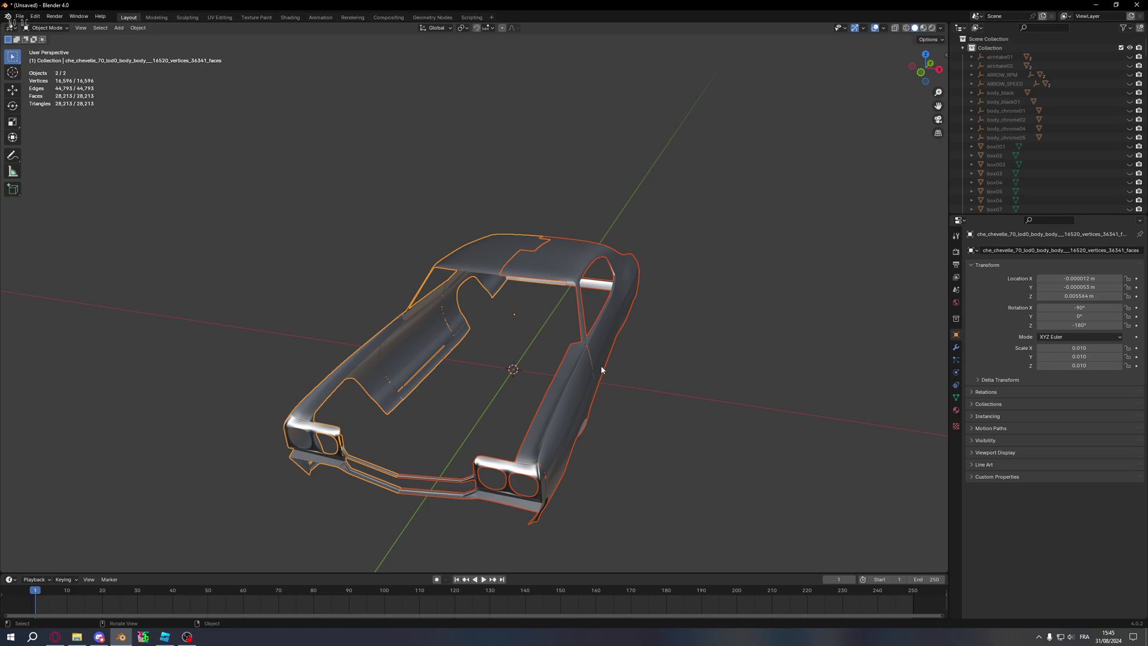
{"action": "key", "text": "z"}
{"action": "left_click", "coordinate": [665, 365]}
{"action": "middle_click_drag", "start_coordinate": [702, 349], "coordinate": [697, 378]}
{"action": "key", "text": "z"}
{"action": "left_click", "coordinate": [494, 379]}
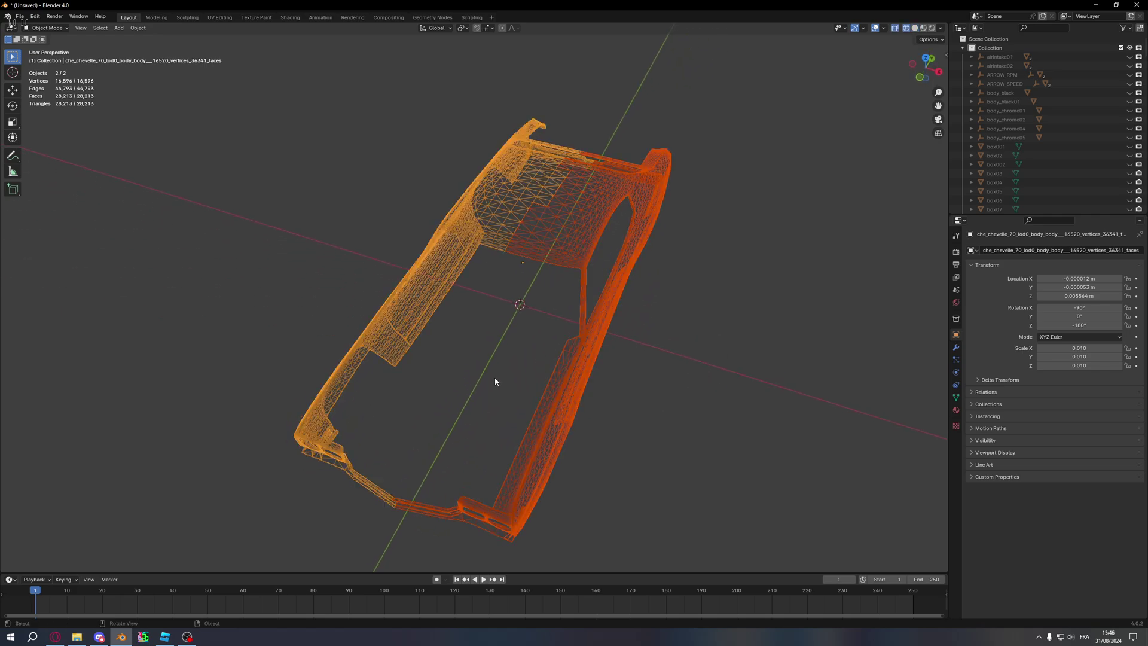
{"action": "key", "text": "z"}
{"action": "left_click", "coordinate": [658, 373]}
{"action": "middle_click_drag", "start_coordinate": [690, 353], "coordinate": [615, 364]}
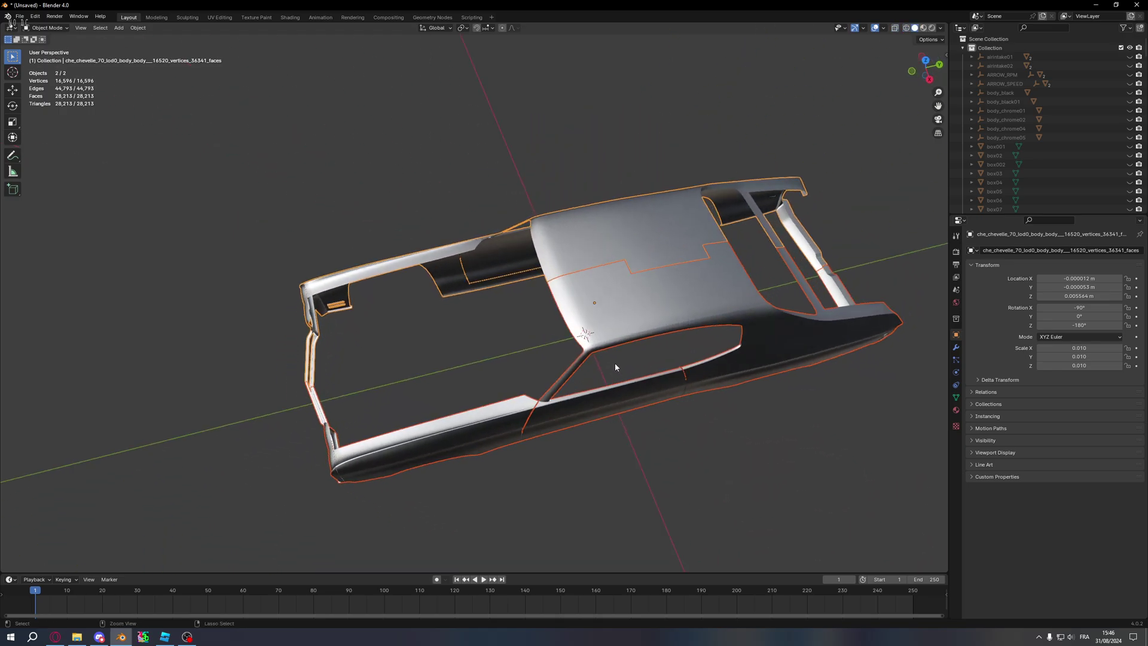
Step: Undo the body half's separation and the preceding centre-line vertex selections, back to Object Mode
{"action": "key", "text": "ctrl+z"}
{"action": "key", "text": "ctrl+z"}
{"action": "key", "text": "ctrl+z"}
{"action": "key", "text": "ctrl+z"}
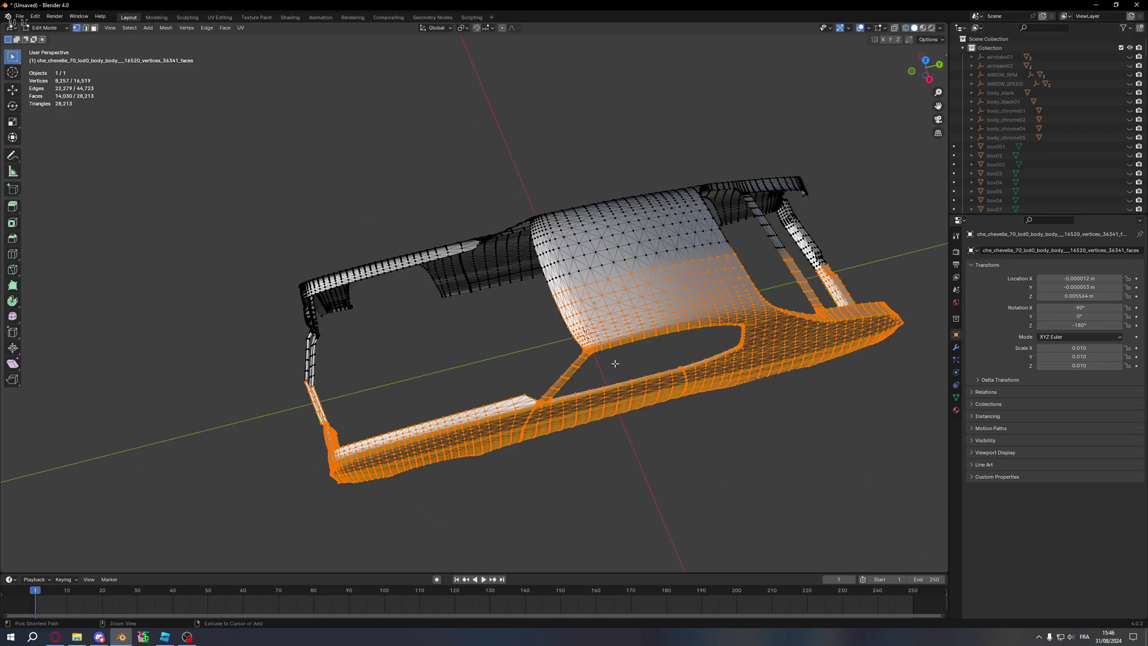
{"action": "key", "text": "ctrl+z"}
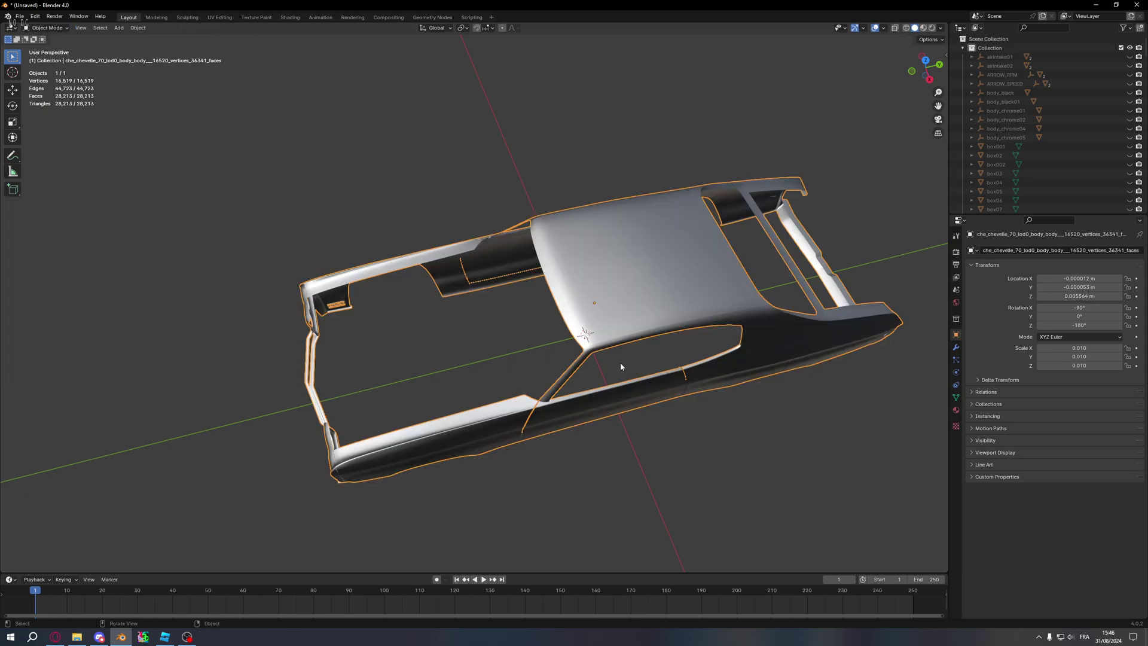
Step: In Edit Mode with wireframe shading and the front view, add the upper front trim's centre-line vertices to the selected body half
{"action": "middle_click_drag", "start_coordinate": [620, 363], "coordinate": [671, 337]}
{"action": "key", "text": "Tab"}
{"action": "key", "text": "z"}
{"action": "left_click", "coordinate": [589, 344]}
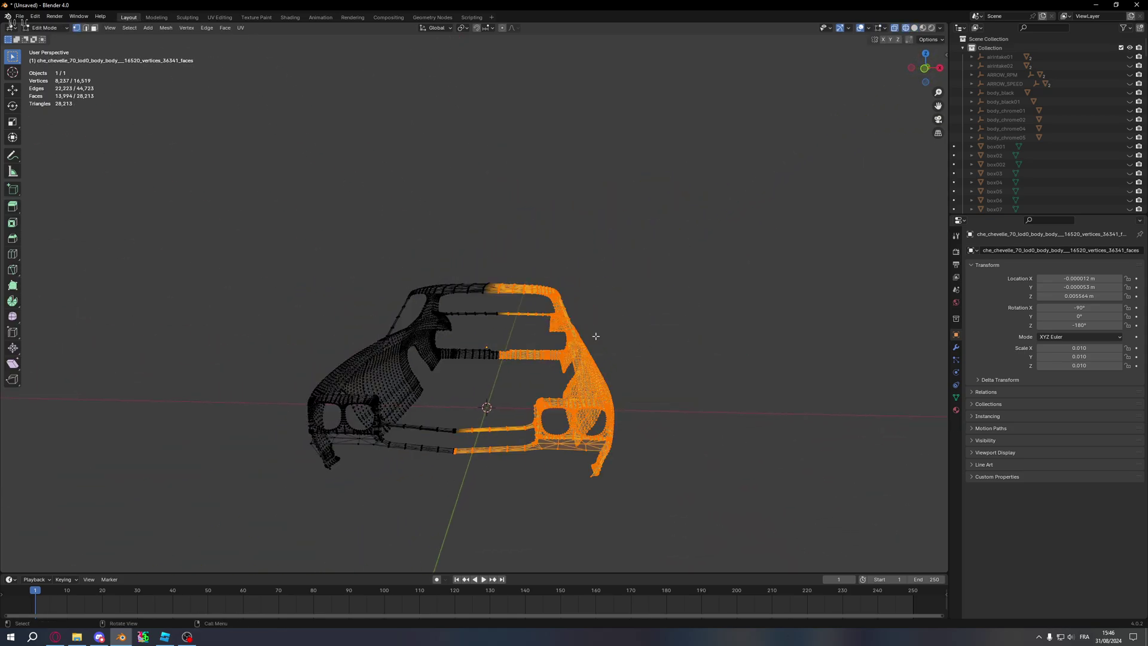
{"action": "left_click", "coordinate": [921, 80]}
{"action": "scroll", "coordinate": [597, 351], "scroll_direction": "up", "scroll_amount": 8}
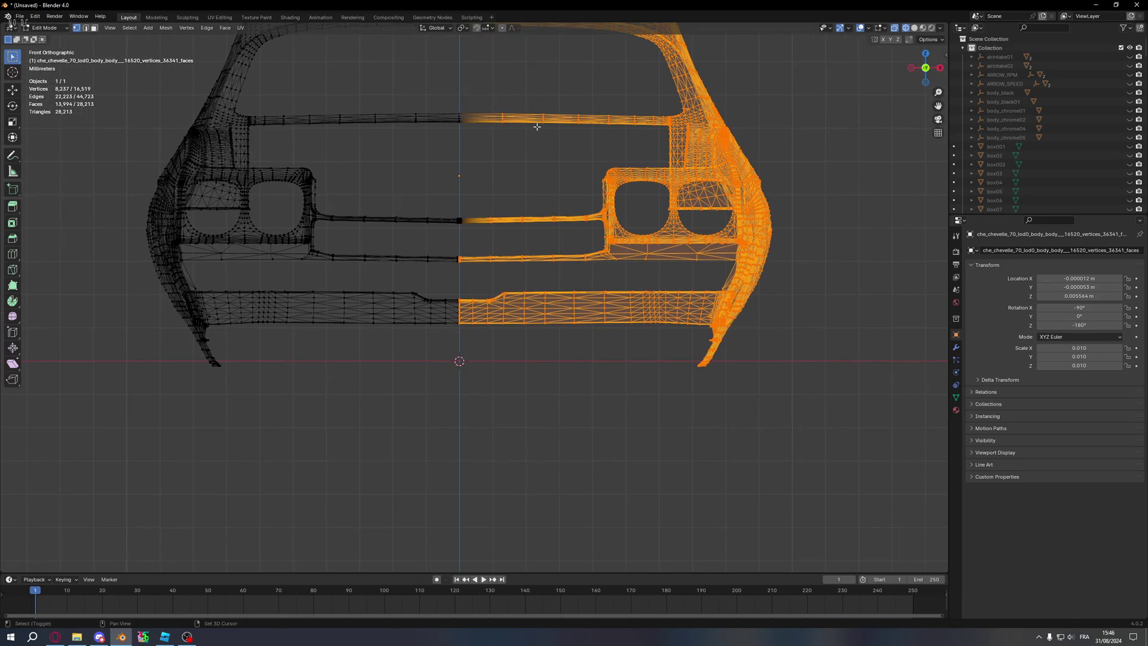
{"action": "scroll", "coordinate": [467, 274], "scroll_direction": "up", "scroll_amount": 4}
{"action": "left_click_drag", "start_coordinate": [445, 267], "coordinate": [391, 183], "text": "shift"}
Step: Add the centre-line vertices of the window bar and the roof to the selected body half
{"action": "middle_click_drag", "start_coordinate": [435, 108], "coordinate": [440, 389], "text": "shift"}
{"action": "middle_click_drag", "start_coordinate": [483, 66], "coordinate": [500, 293], "text": "shift"}
{"action": "left_click_drag", "start_coordinate": [515, 382], "coordinate": [407, 241], "text": "shift"}
{"action": "middle_click_drag", "start_coordinate": [476, 214], "coordinate": [515, 466], "text": "shift"}
{"action": "middle_click_drag", "start_coordinate": [478, 130], "coordinate": [485, 395], "text": "shift"}
{"action": "left_click_drag", "start_coordinate": [564, 396], "coordinate": [431, 90], "text": "shift"}
{"action": "scroll", "coordinate": [476, 347], "scroll_direction": "down", "scroll_amount": 7}
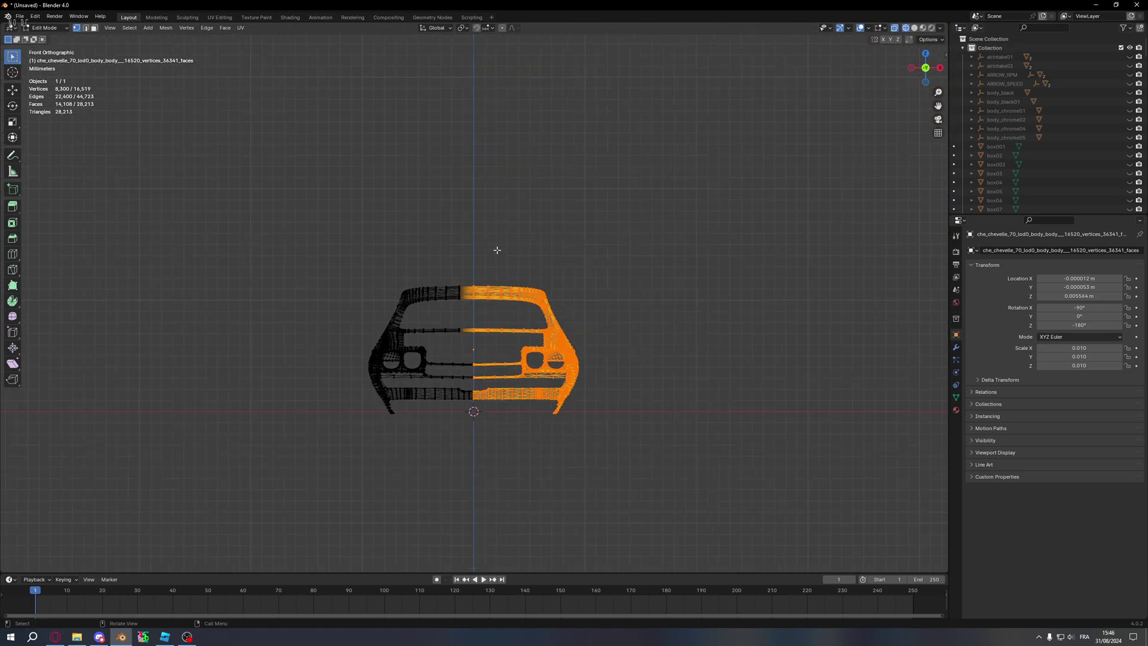
Step: Return to solid shading and separate the selected body half into its own object by selection
{"action": "key", "text": "z"}
{"action": "left_click", "coordinate": [577, 308]}
{"action": "mouse_move", "coordinate": [604, 305]}
{"action": "middle_mouse_down"}
{"action": "mouse_move", "coordinate": [562, 344]}
{"action": "mouse_move", "coordinate": [668, 341]}
{"action": "mouse_move", "coordinate": [533, 326]}
{"action": "mouse_move", "coordinate": [601, 339]}
{"action": "middle_mouse_up"}
{"action": "right_click", "coordinate": [526, 379]}
{"action": "mouse_move", "coordinate": [521, 380]}
{"action": "left_click", "coordinate": [577, 381]}
Step: In Object Mode, select each body half in turn to compare their triangle counts, and clear the selection
{"action": "key", "text": "Tab"}
{"action": "left_click", "coordinate": [581, 297]}
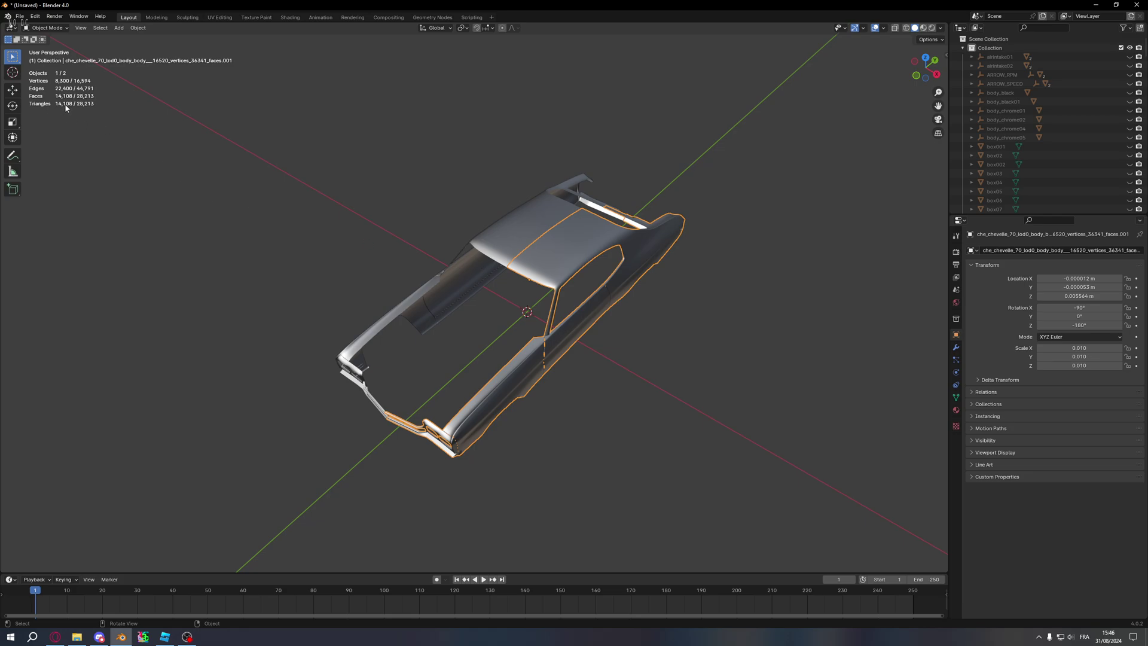
{"action": "left_click", "coordinate": [508, 226]}
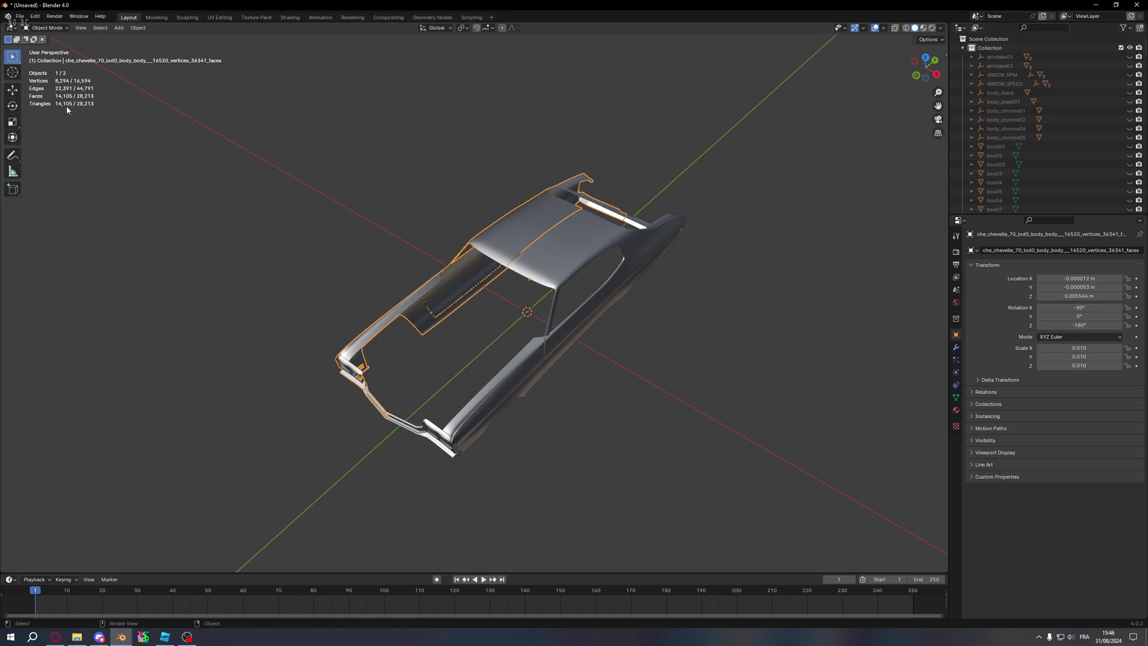
{"action": "middle_click_drag", "start_coordinate": [325, 189], "coordinate": [504, 233]}
{"action": "scroll", "coordinate": [504, 233], "scroll_direction": "down", "scroll_amount": 4}
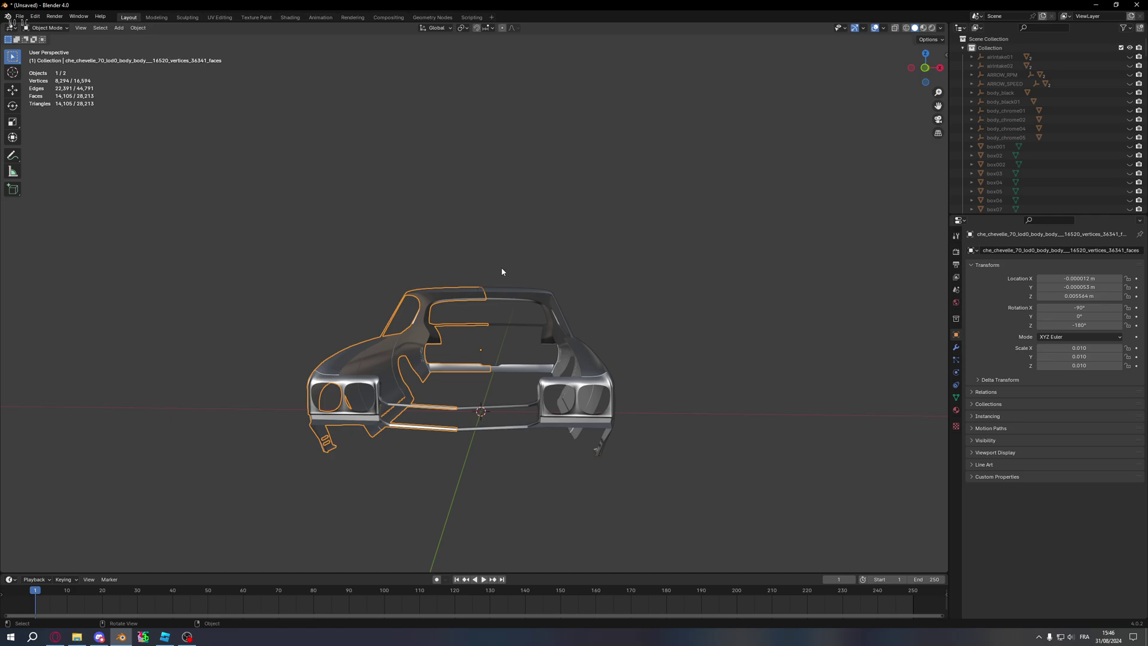
{"action": "left_click", "coordinate": [544, 314]}
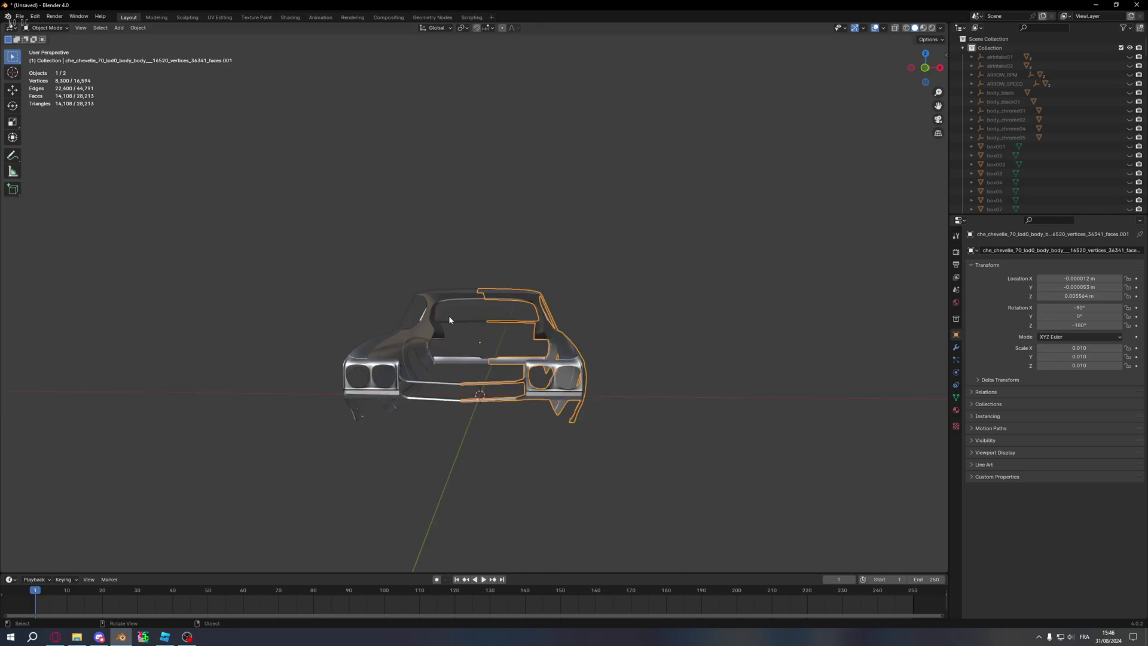
{"action": "left_click", "coordinate": [449, 316]}
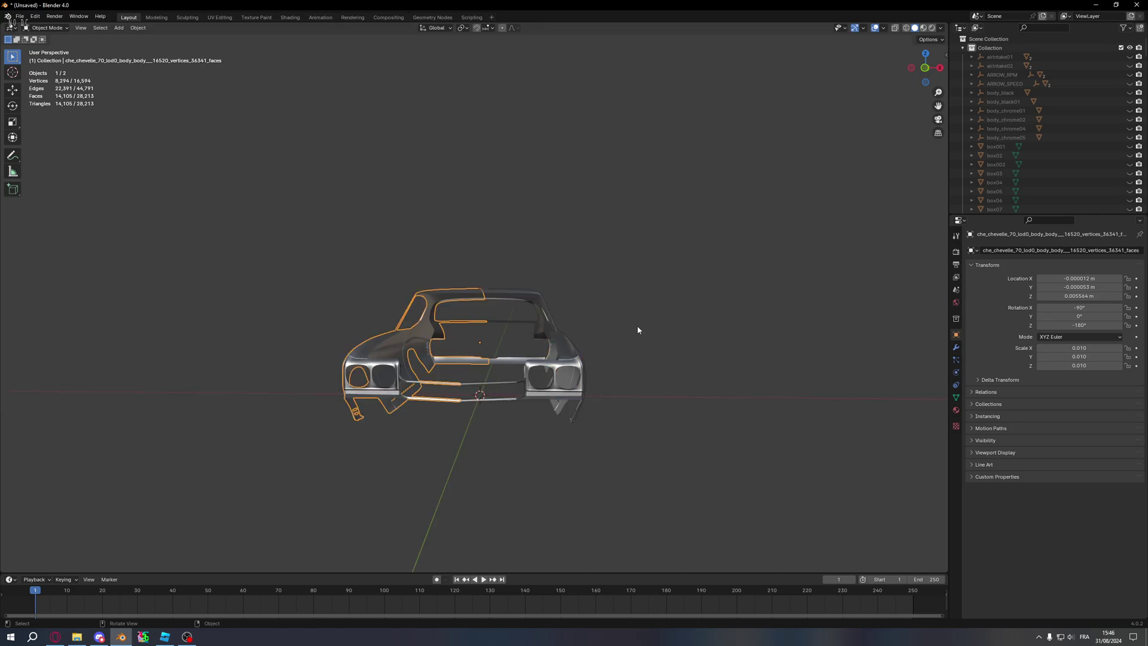
{"action": "left_click", "coordinate": [548, 321]}
{"action": "left_click", "coordinate": [645, 277]}
{"action": "middle_click_drag", "start_coordinate": [641, 281], "coordinate": [616, 300]}
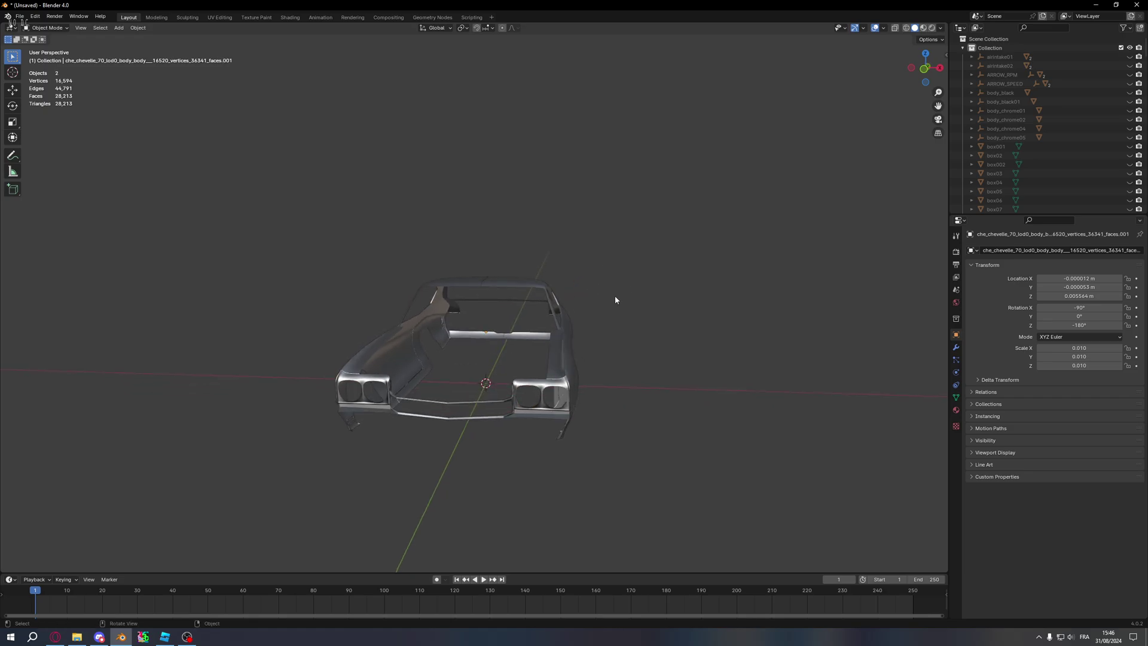
Step: Select both body halves and open the Wavefront OBJ export dialog
{"action": "middle_click_drag", "start_coordinate": [582, 370], "coordinate": [501, 352]}
{"action": "left_click", "coordinate": [566, 369]}
{"action": "left_click", "coordinate": [396, 354], "text": "shift"}
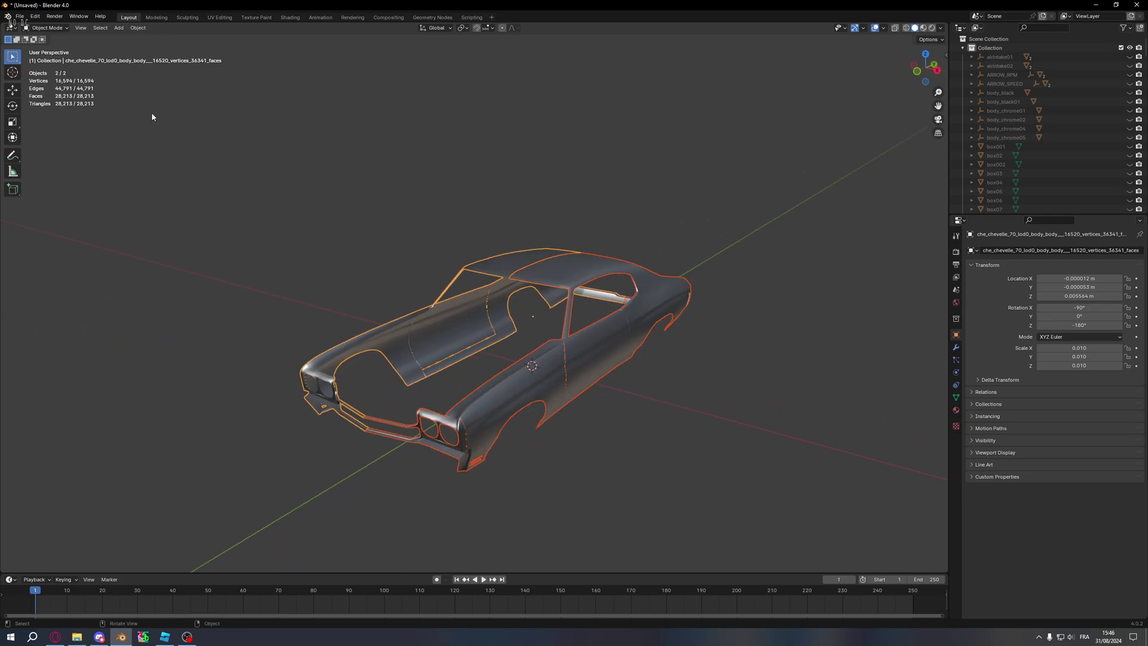
{"action": "left_click", "coordinate": [20, 16]}
{"action": "mouse_move", "coordinate": [46, 151]}
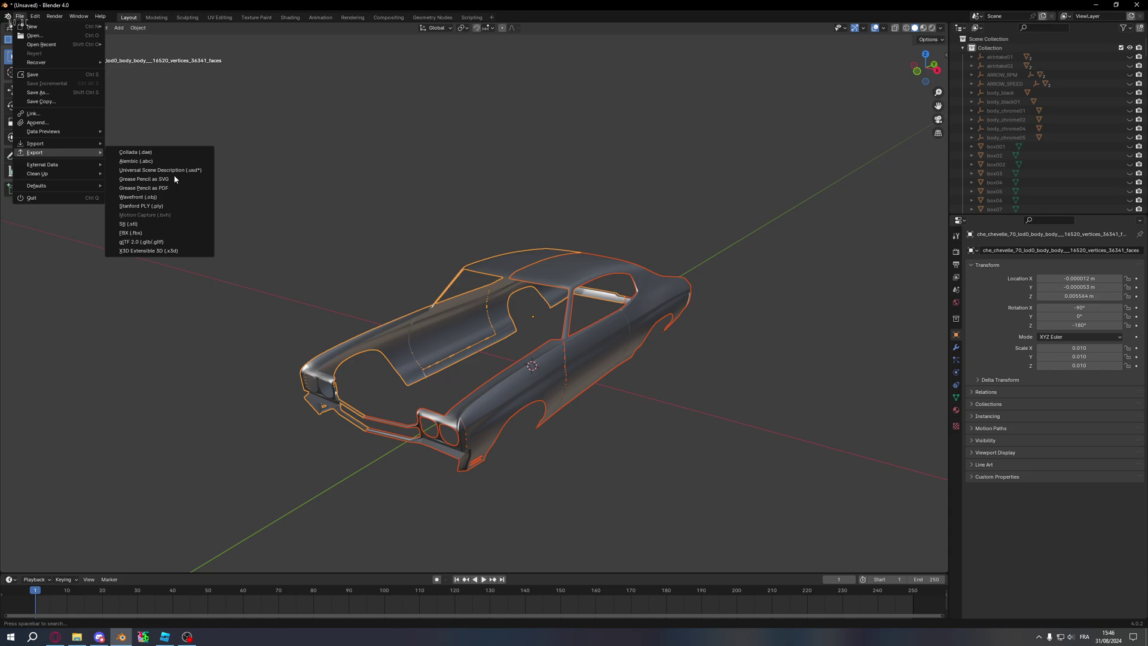
{"action": "left_click", "coordinate": [148, 197]}
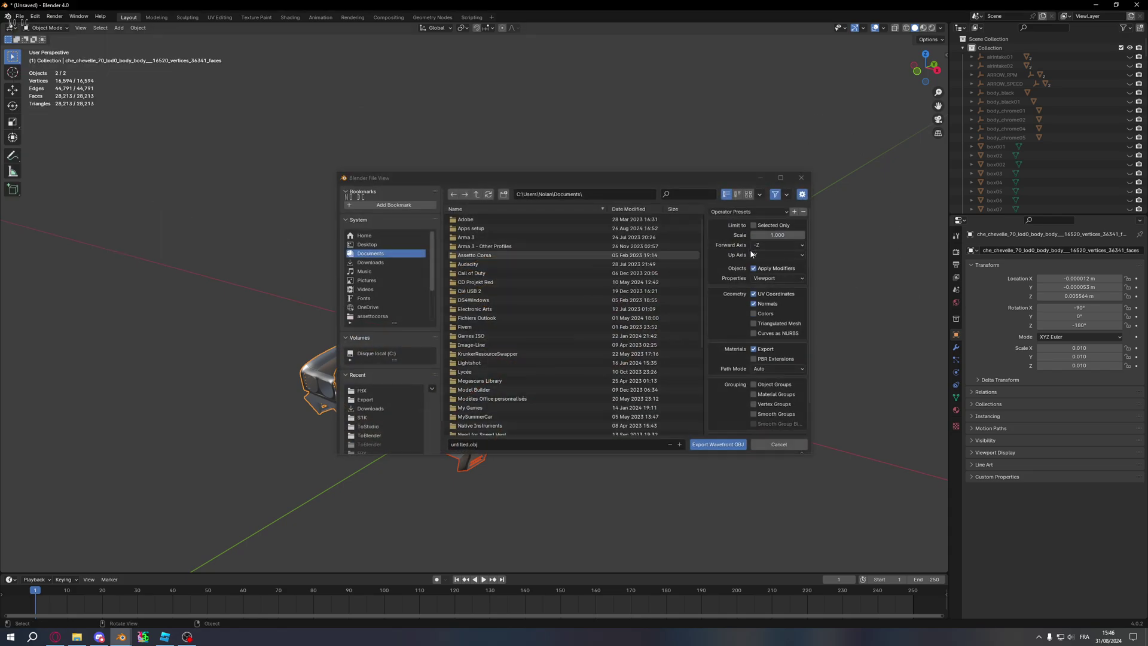
Step: Set the export destination to the Export folder inside Tuto YT
{"action": "left_click", "coordinate": [371, 393]}
{"action": "left_click", "coordinate": [644, 196]}
{"action": "left_click", "coordinate": [645, 195]}
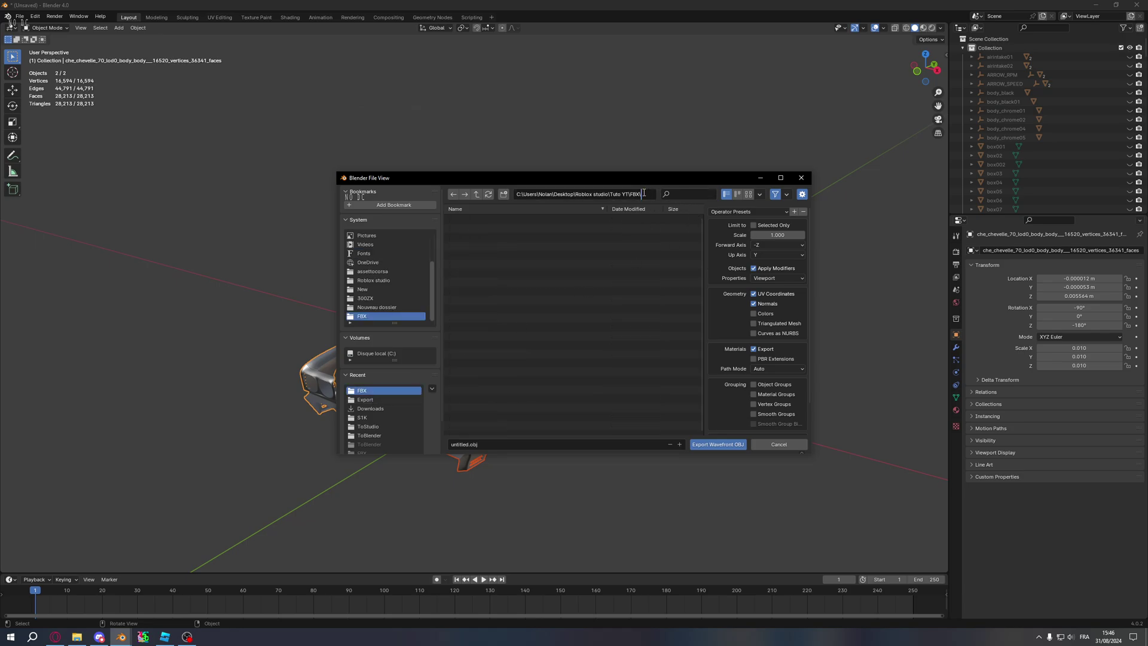
{"action": "key", "text": "BackSpace"}
{"action": "key", "text": "BackSpace"}
{"action": "key", "text": "BackSpace"}
{"action": "key", "text": "BackSpace"}
{"action": "key", "text": "Return"}
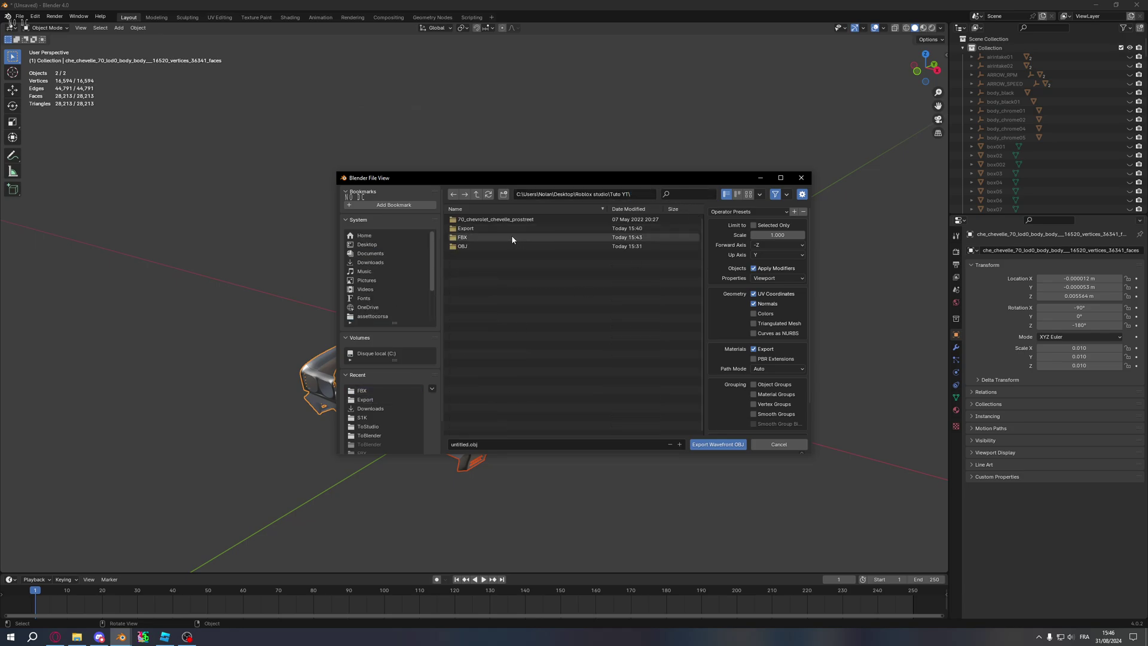
{"action": "double_click", "coordinate": [496, 232]}
Step: Name the file SS.obj, enable Object Groups and Selected Only, and export the body halves as Wavefront OBJ
{"action": "left_click", "coordinate": [479, 446]}
{"action": "type", "text": "SS"}
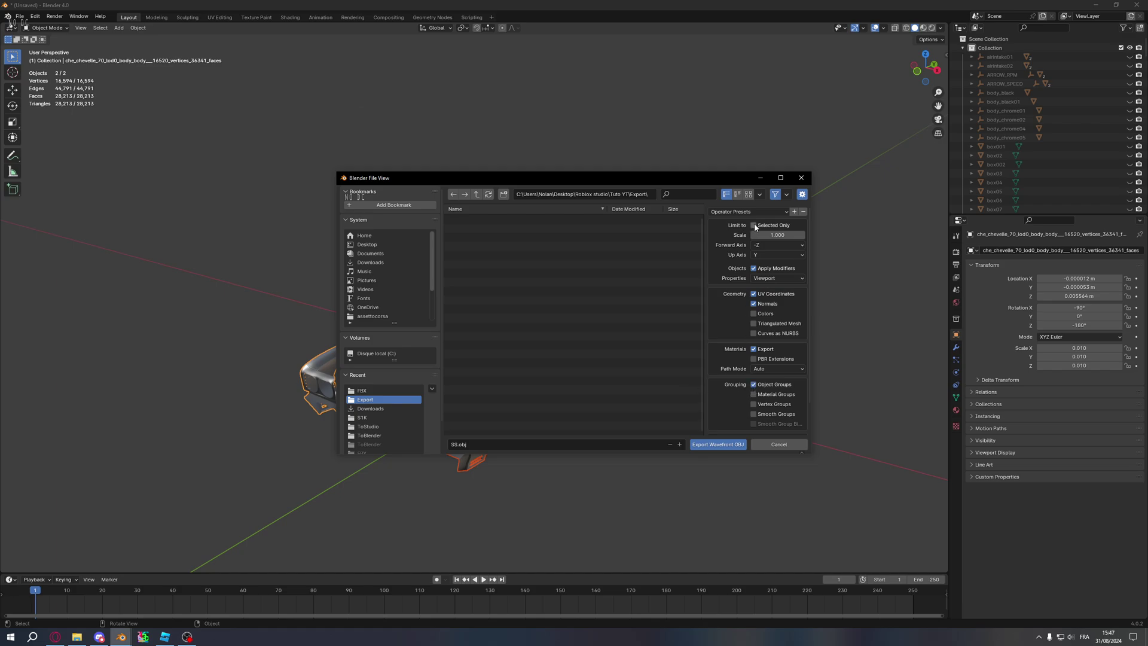
{"action": "middle_click_drag", "start_coordinate": [519, 483], "coordinate": [508, 527]}
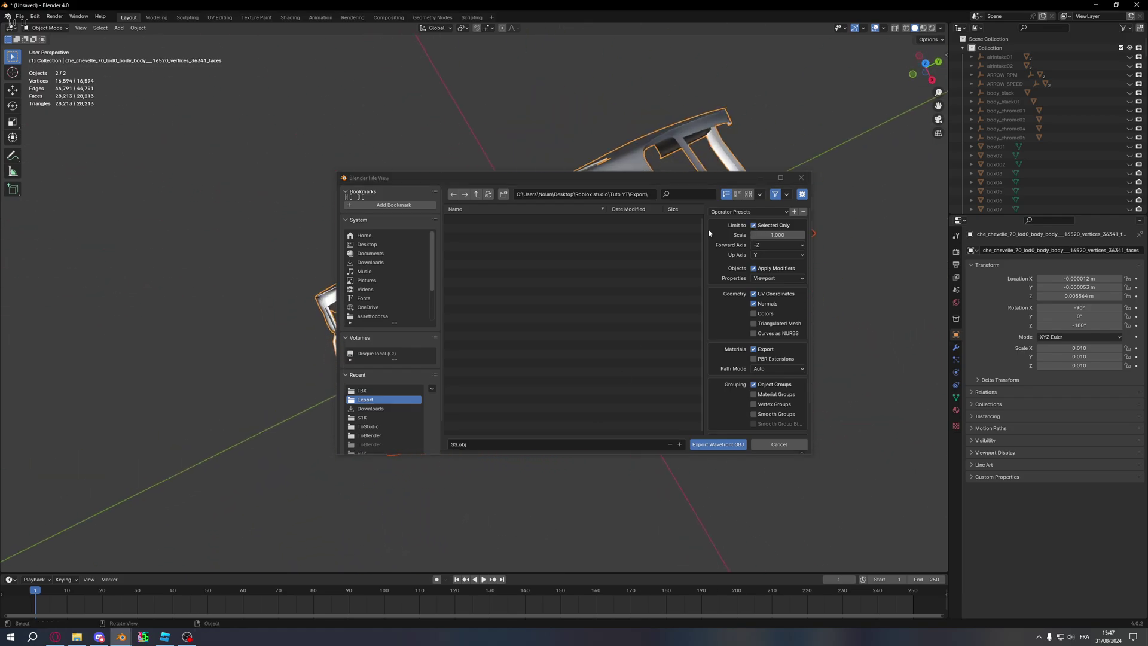
{"action": "left_click", "coordinate": [723, 446]}
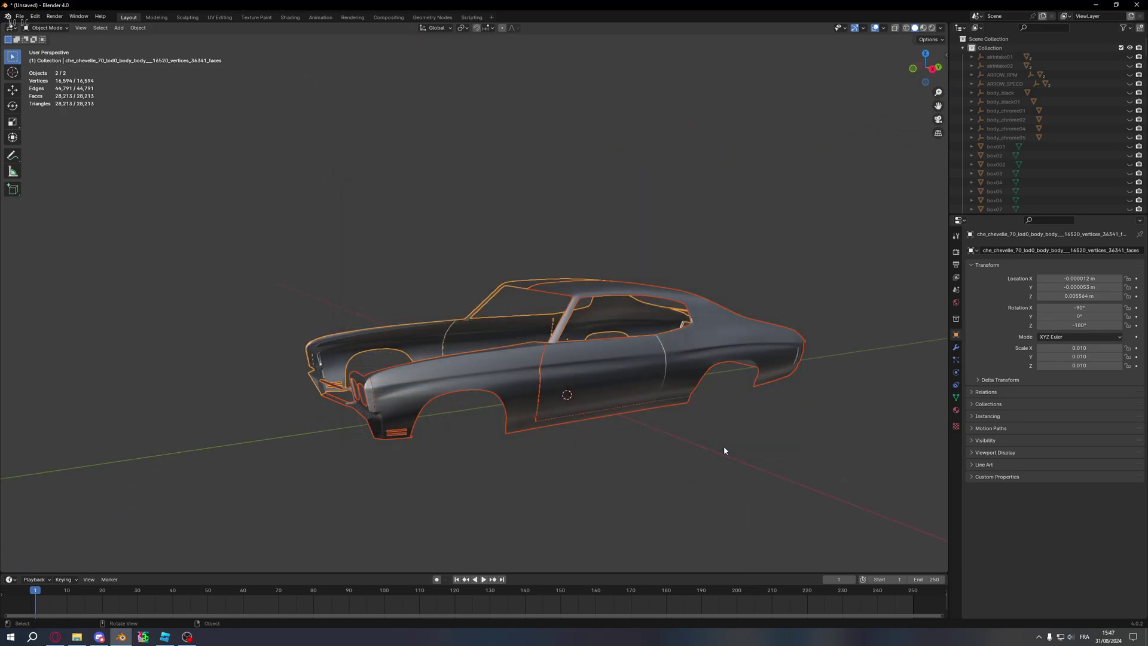
Step: Select one body half to check its triangle count, and switch to Roblox Studio
{"action": "middle_click_drag", "start_coordinate": [724, 447], "coordinate": [609, 484]}
{"action": "left_click", "coordinate": [610, 485]}
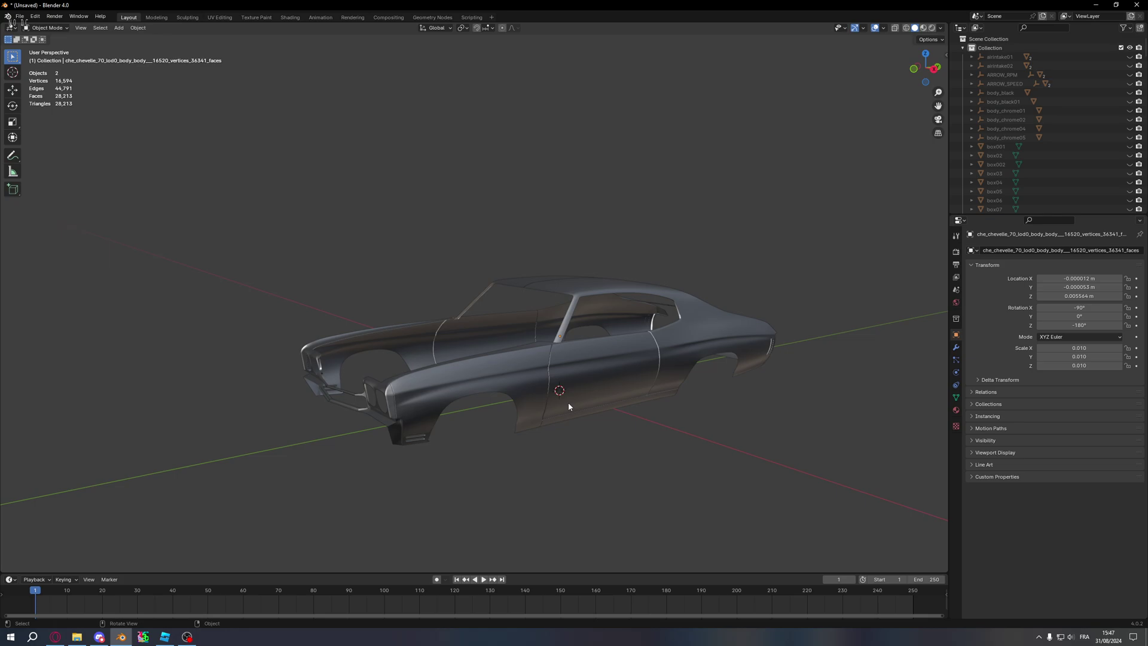
{"action": "middle_click_drag", "start_coordinate": [568, 441], "coordinate": [584, 461]}
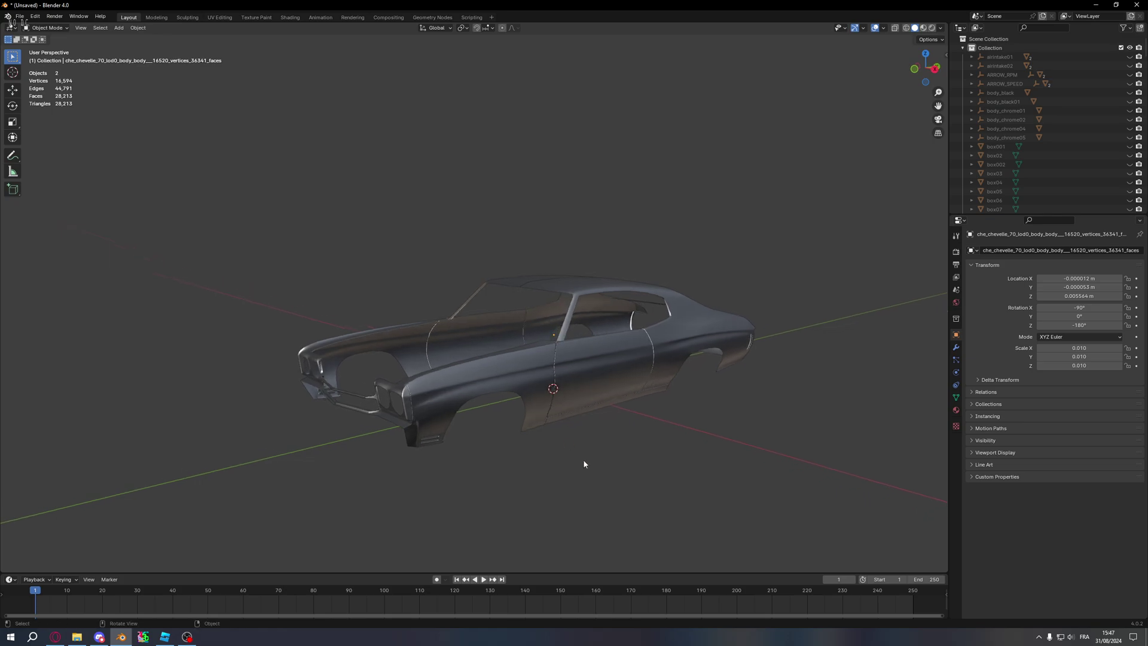
{"action": "left_click", "coordinate": [595, 370]}
{"action": "middle_click_drag", "start_coordinate": [534, 332], "coordinate": [554, 347]}
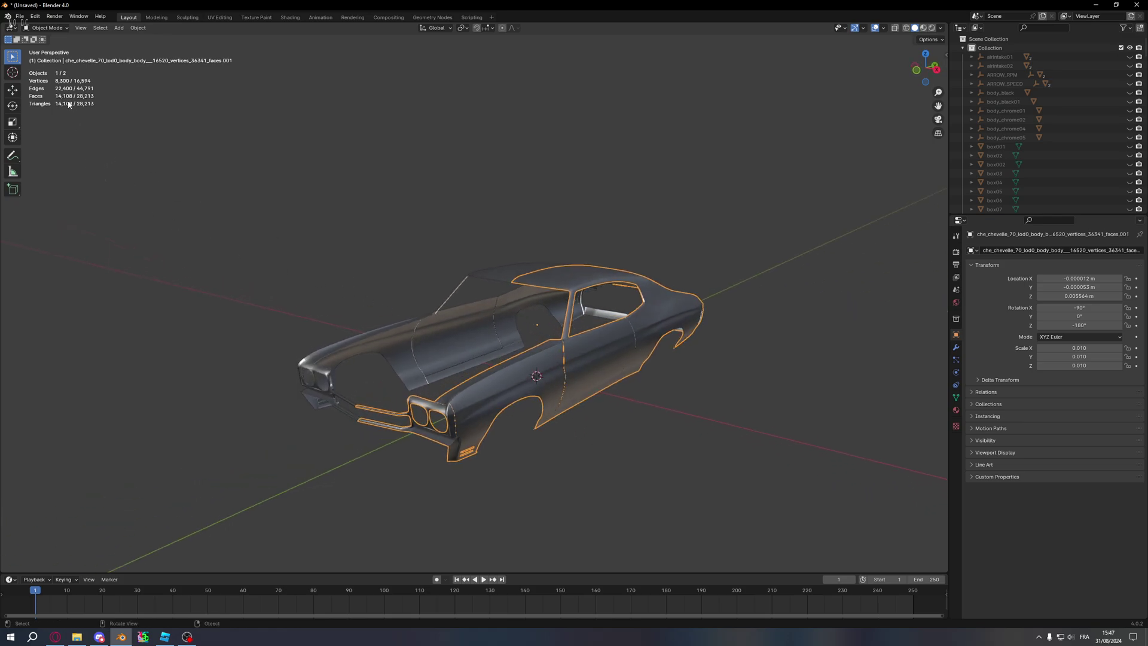
{"action": "left_click", "coordinate": [170, 640]}
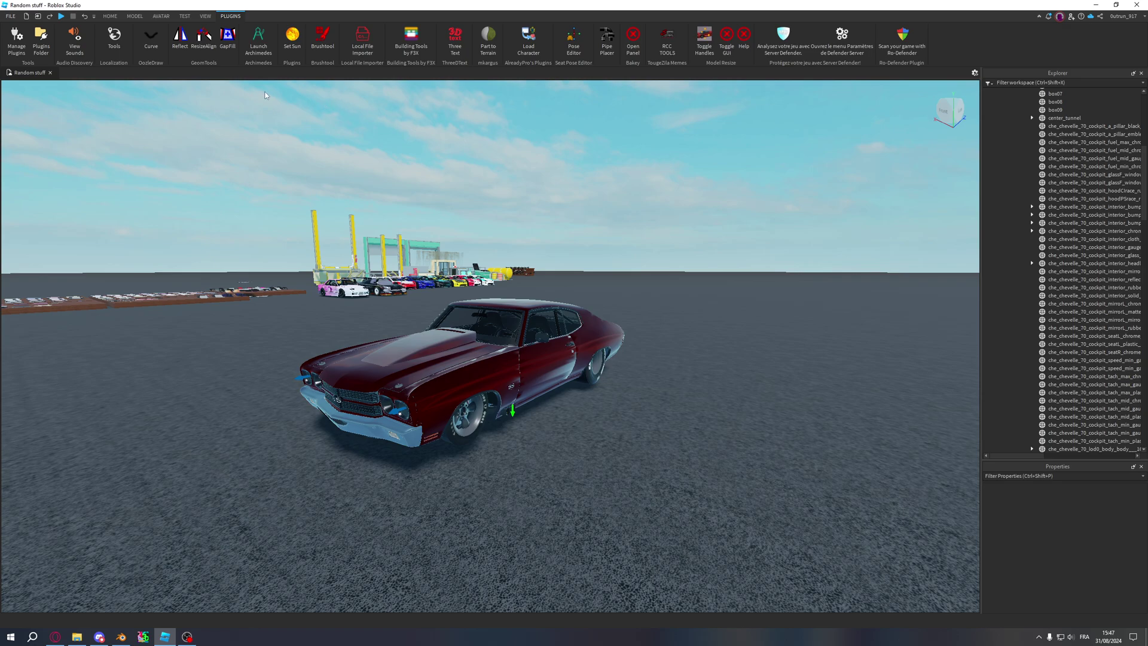
Step: Import SS.obj from the Export folder as a 3D model, keeping the preset import options, and close the import report
{"action": "left_click", "coordinate": [283, 37]}
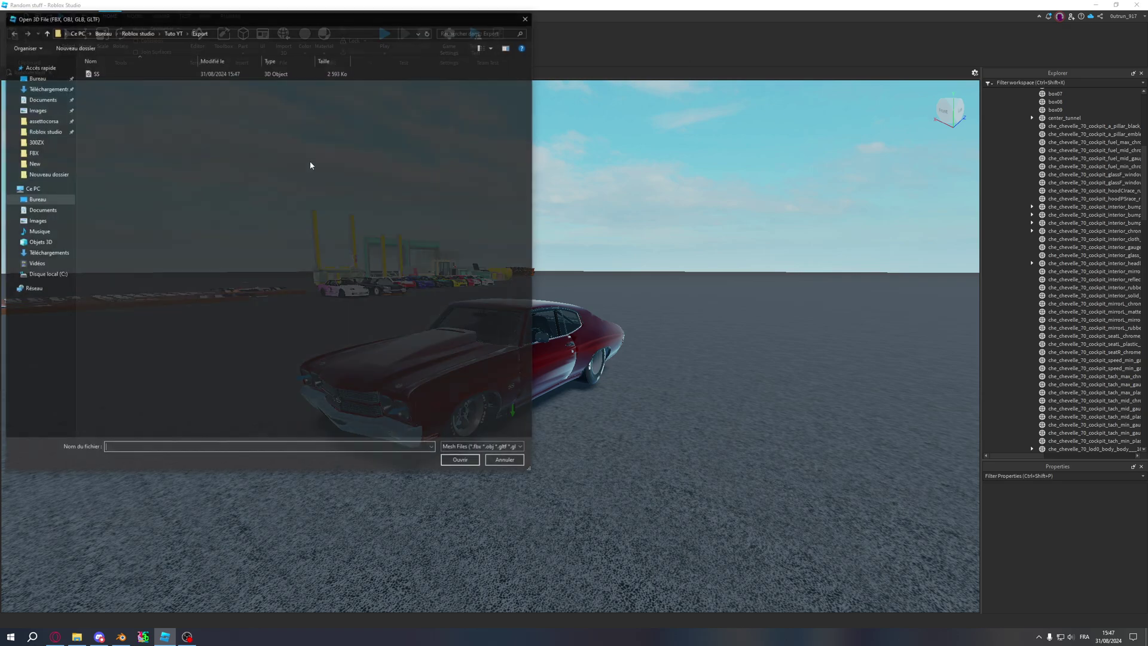
{"action": "double_click", "coordinate": [93, 73]}
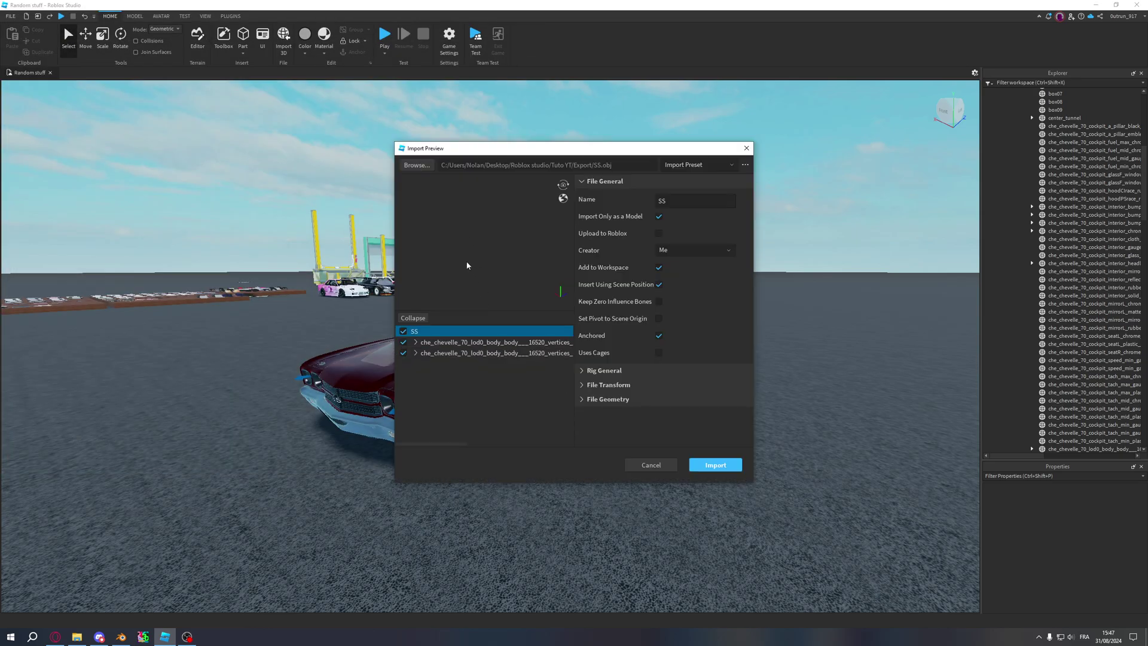
{"action": "left_click", "coordinate": [714, 465]}
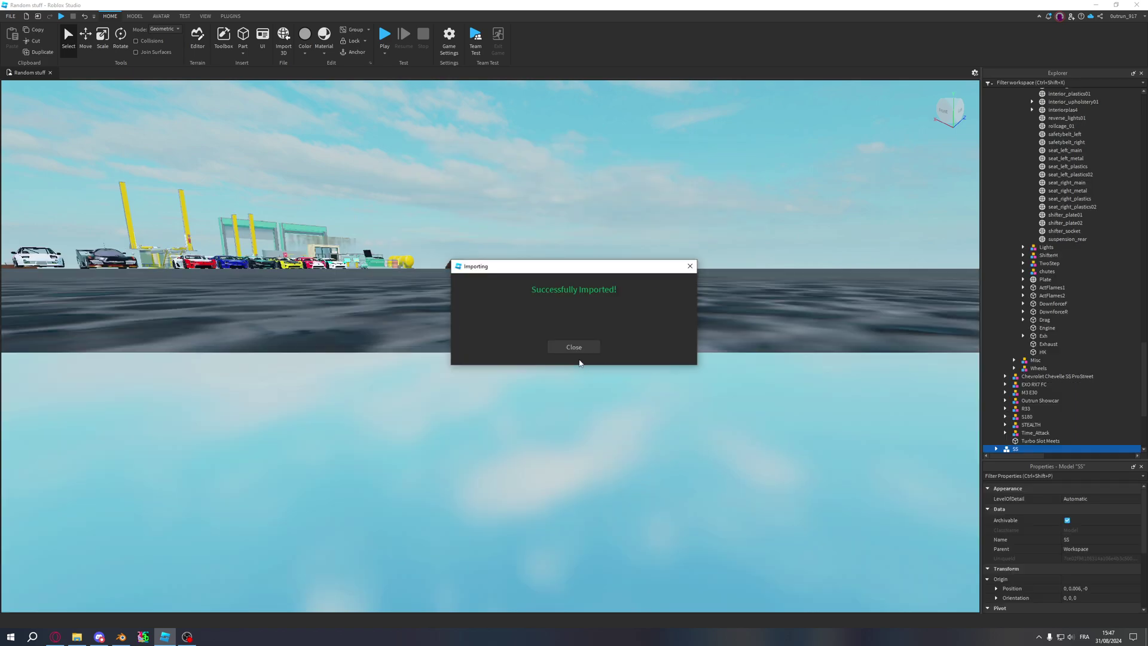
{"action": "left_click", "coordinate": [574, 347]}
Step: Enlarge the tiny imported SS model to roughly full car size with the Model Resize handles, then switch the handles off and deselect it
{"action": "right_click_drag", "start_coordinate": [642, 301], "coordinate": [563, 292]}
{"action": "key", "text": "s"}
{"action": "left_click", "coordinate": [231, 16]}
{"action": "left_click", "coordinate": [704, 45]}
{"action": "key", "text": "s"}
{"action": "key", "text": "s"}
{"action": "left_click", "coordinate": [519, 297]}
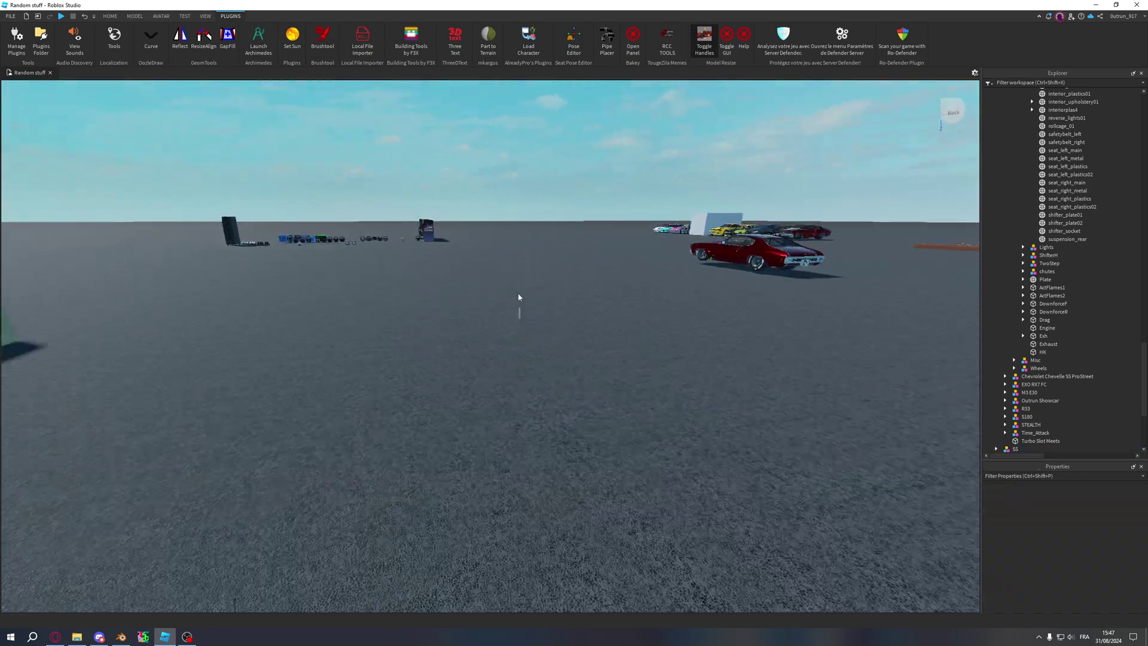
{"action": "left_click", "coordinate": [526, 358]}
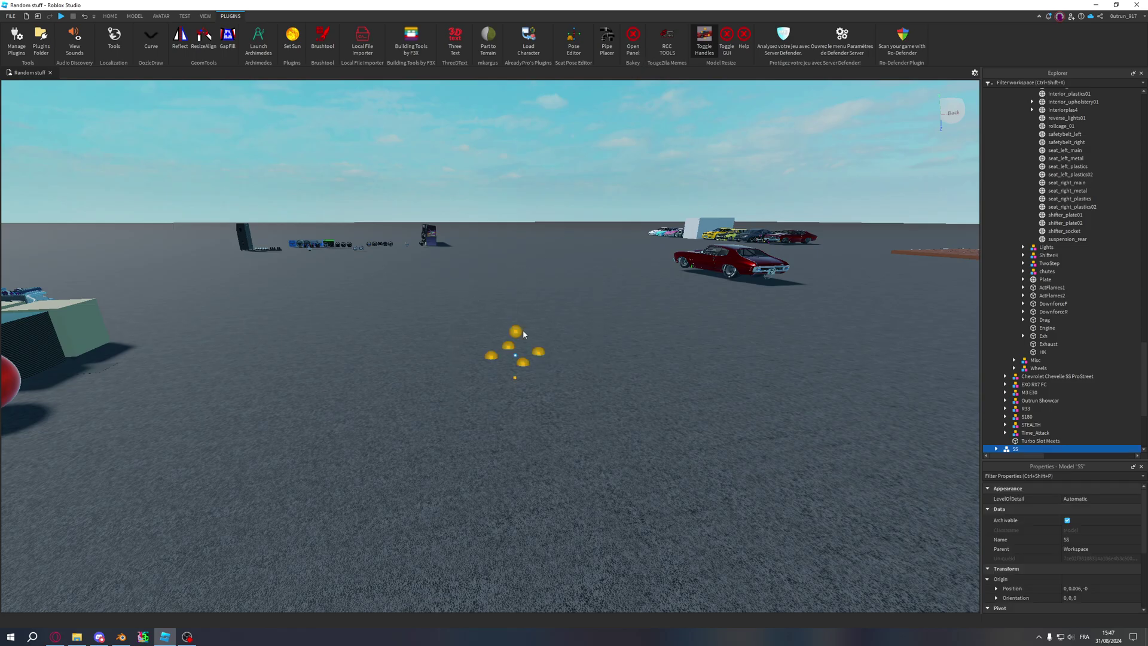
{"action": "left_click_drag", "start_coordinate": [523, 329], "coordinate": [503, 221]}
{"action": "key", "text": "a"}
{"action": "right_click_drag", "start_coordinate": [507, 231], "coordinate": [515, 233]}
{"action": "key", "text": "w"}
{"action": "key", "text": "w"}
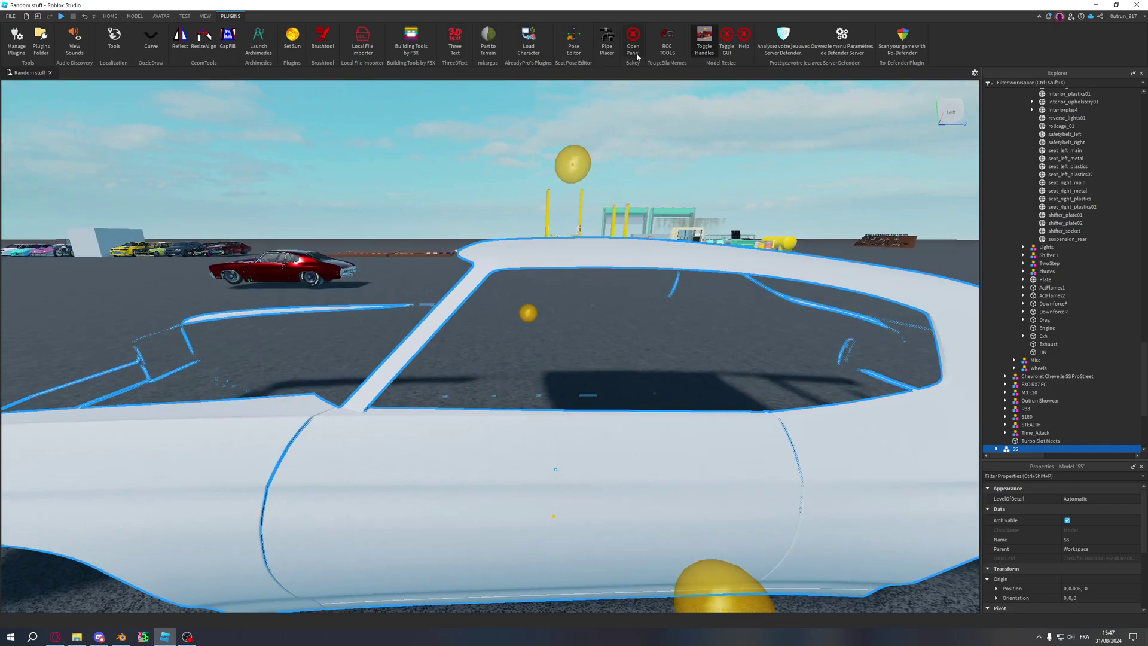
{"action": "left_click", "coordinate": [698, 48]}
{"action": "key", "text": "a"}
{"action": "right_click_drag", "start_coordinate": [406, 327], "coordinate": [422, 344]}
{"action": "left_click", "coordinate": [667, 465]}
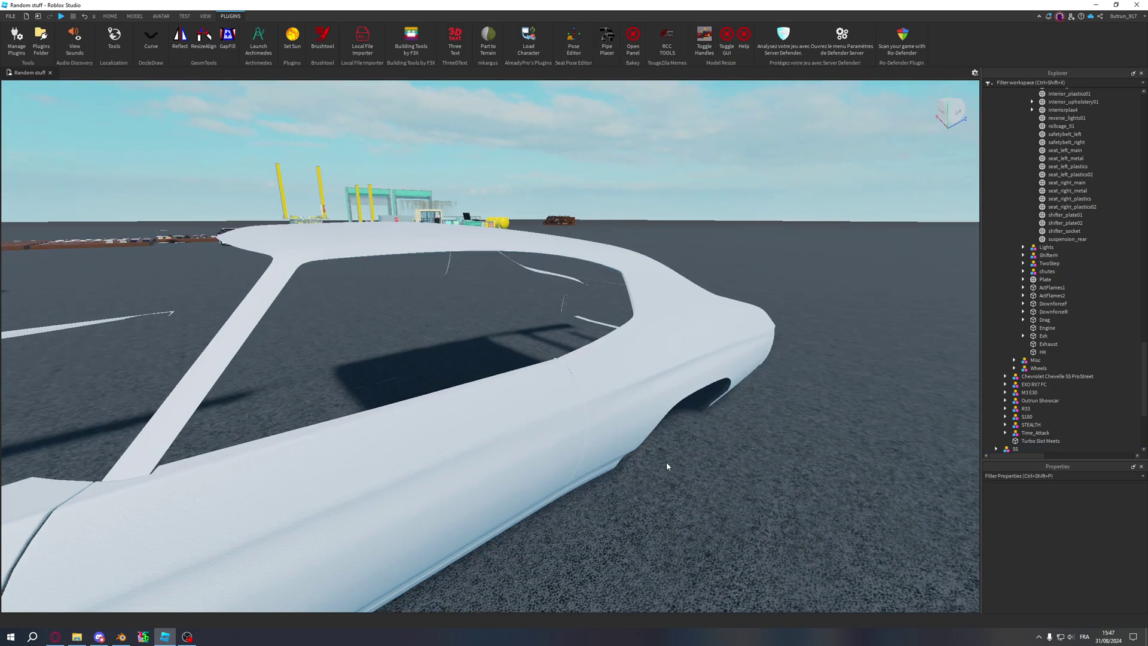
Step: Examine the door seam on the imported white body up close and compare it with the door gap on the red Chevelle
{"action": "key", "text": "w"}
{"action": "right_click_drag", "start_coordinate": [667, 463], "coordinate": [667, 466]}
{"action": "right_click_drag", "start_coordinate": [413, 364], "coordinate": [412, 364]}
{"action": "scroll", "coordinate": [543, 428], "scroll_direction": "up", "scroll_amount": 4}
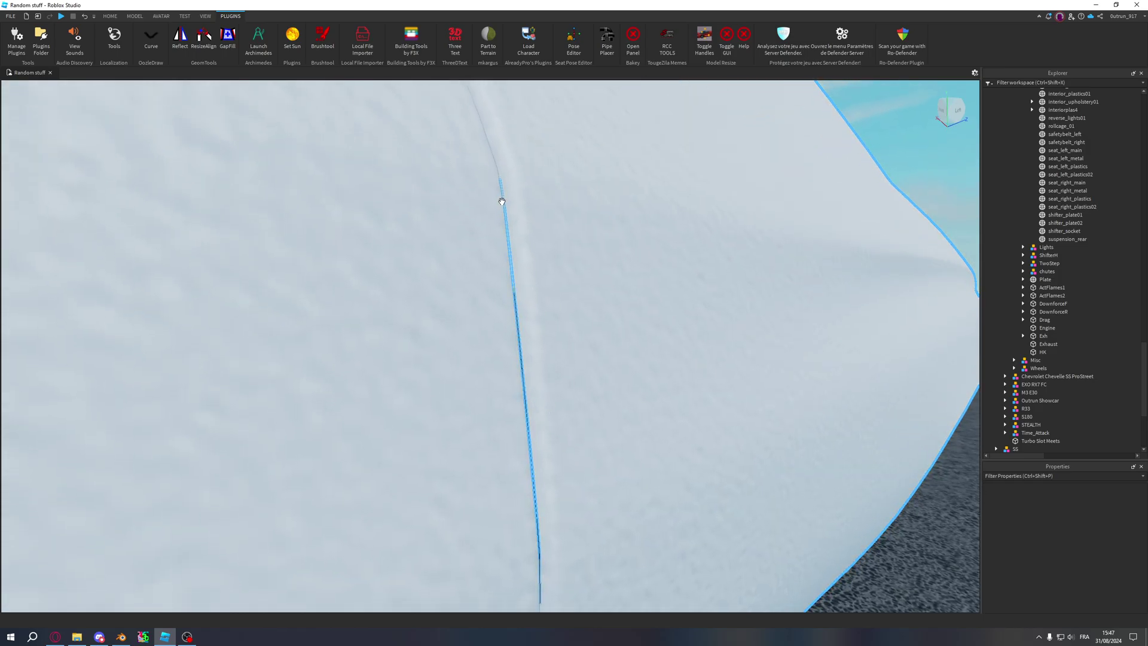
{"action": "key", "text": "w"}
{"action": "right_click_drag", "start_coordinate": [522, 354], "coordinate": [522, 354]}
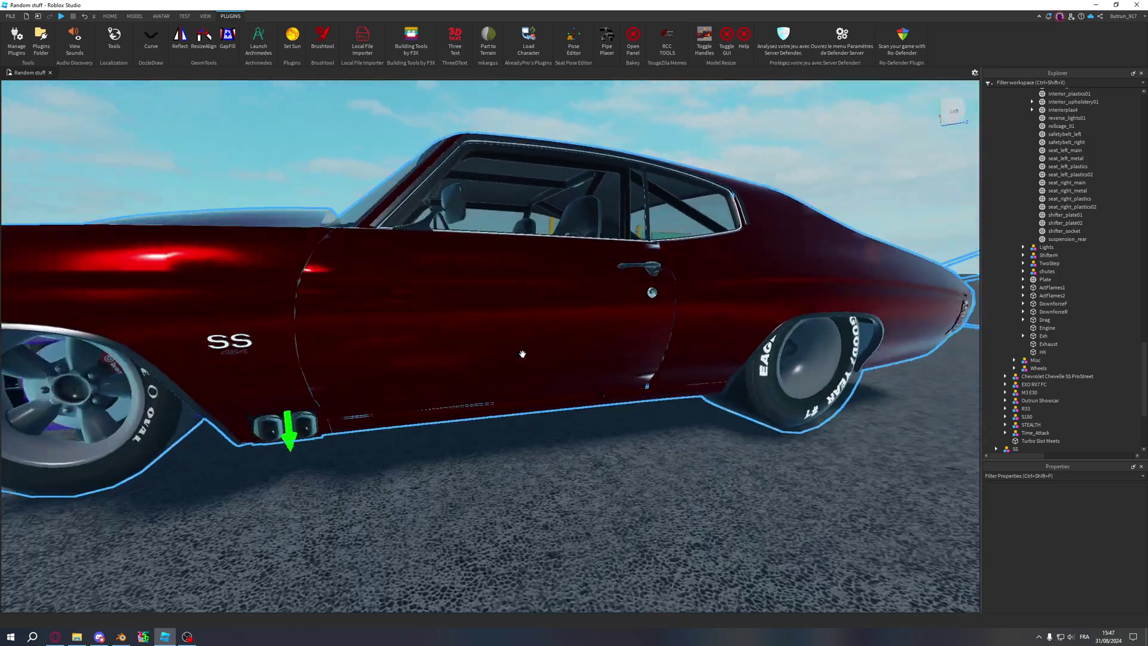
{"action": "scroll", "coordinate": [523, 354], "scroll_direction": "up", "scroll_amount": 10}
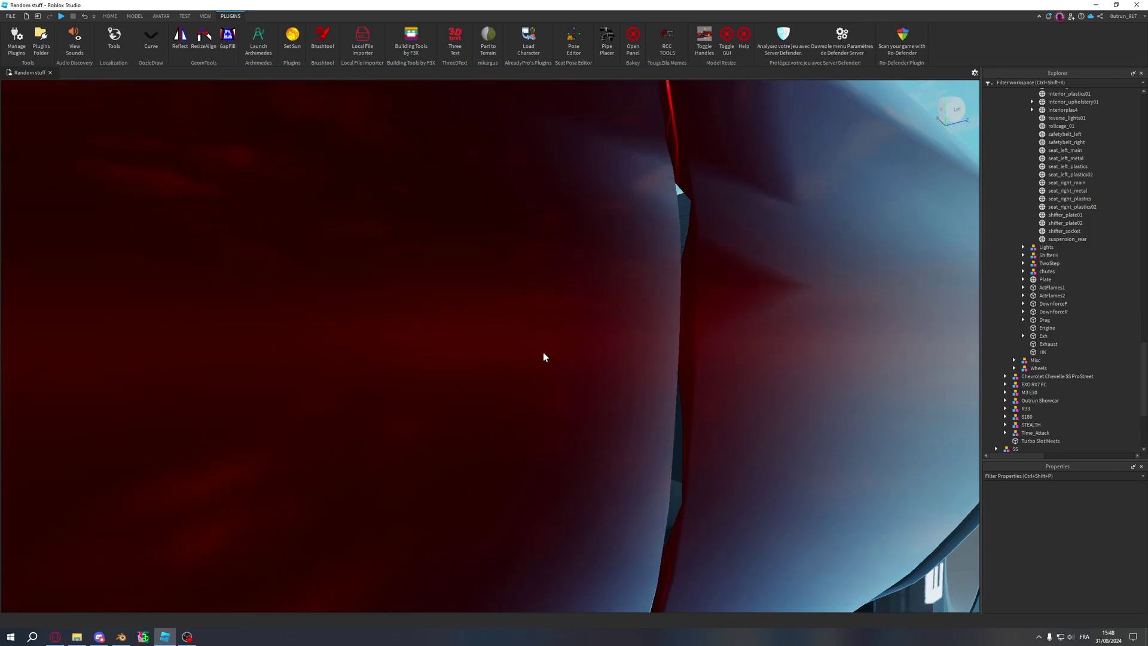
{"action": "scroll", "coordinate": [693, 488], "scroll_direction": "up", "scroll_amount": 3}
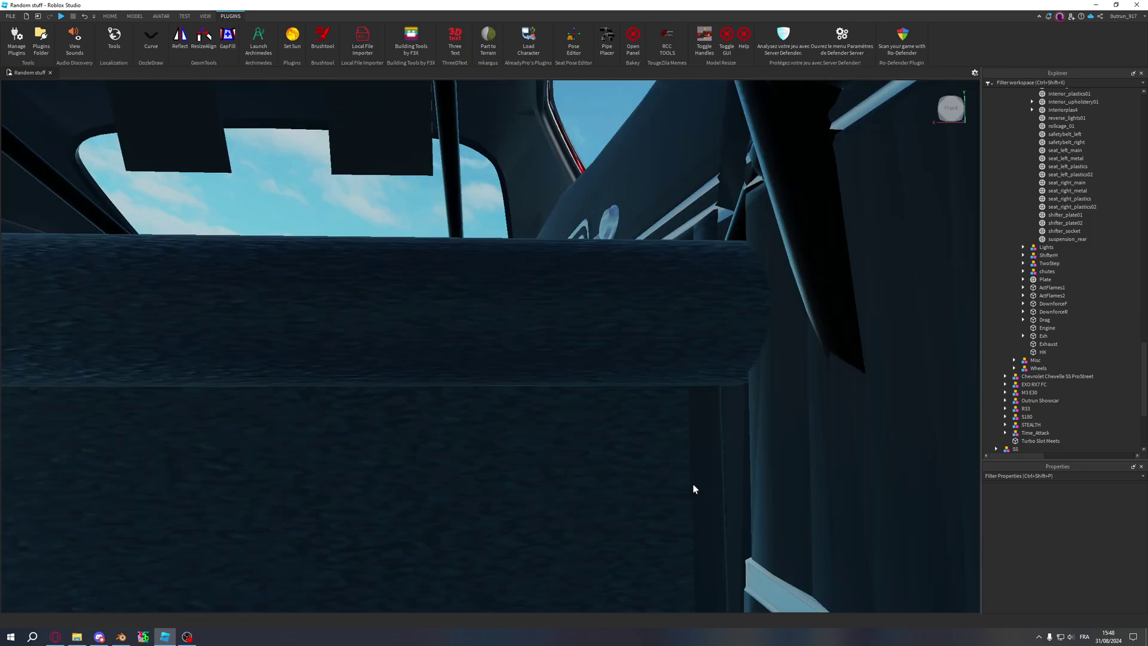
{"action": "scroll", "coordinate": [693, 487], "scroll_direction": "down", "scroll_amount": 10}
{"action": "scroll", "coordinate": [688, 483], "scroll_direction": "up", "scroll_amount": 10}
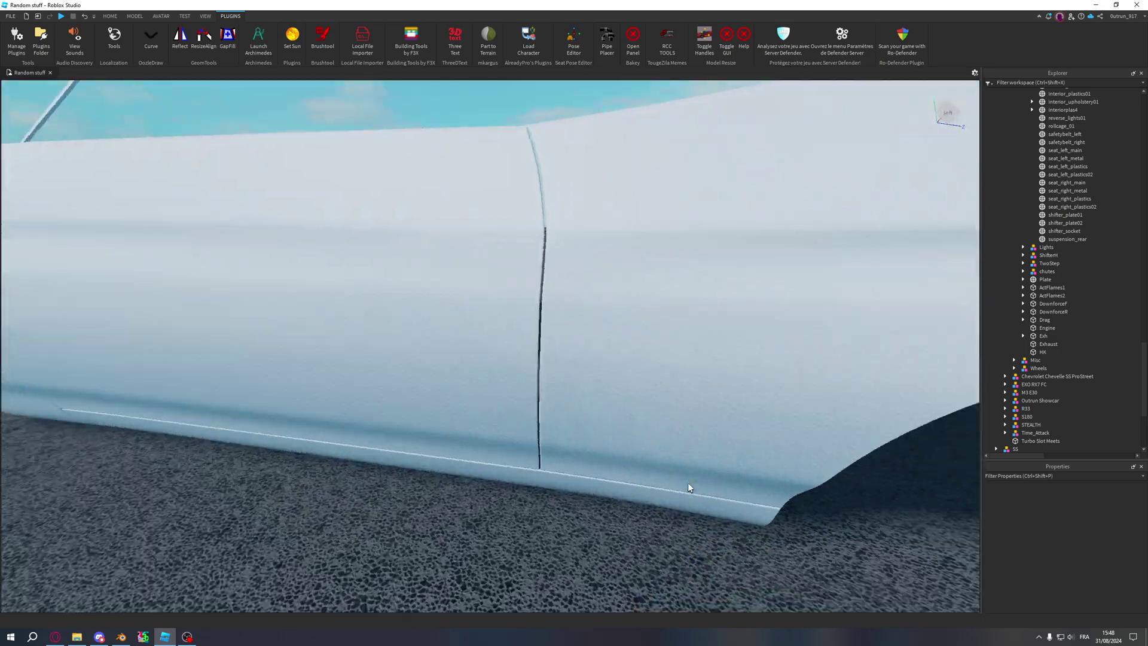
{"action": "right_click_drag", "start_coordinate": [688, 482], "coordinate": [688, 483]}
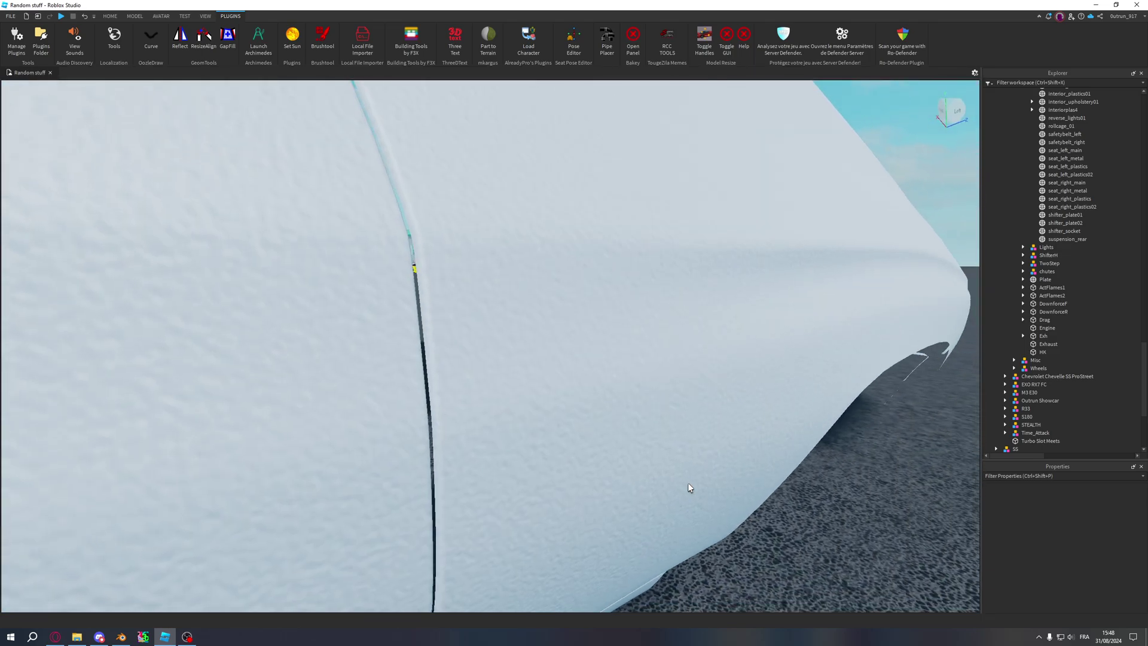
{"action": "scroll", "coordinate": [688, 484], "scroll_direction": "down", "scroll_amount": 10}
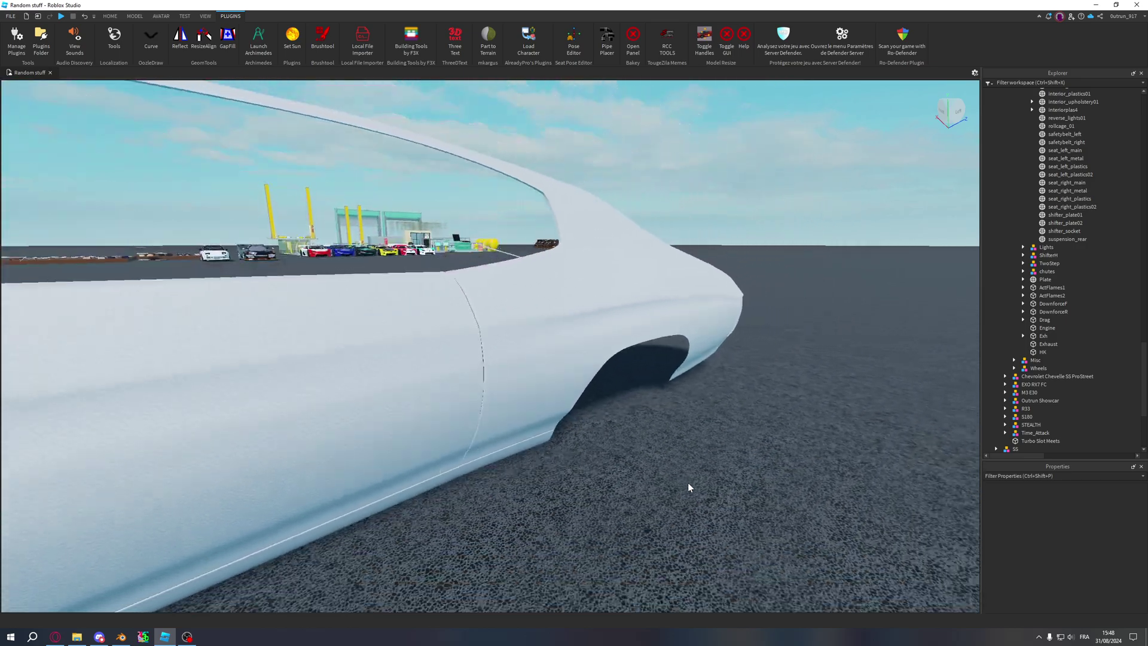
{"action": "scroll", "coordinate": [688, 484], "scroll_direction": "down", "scroll_amount": 10}
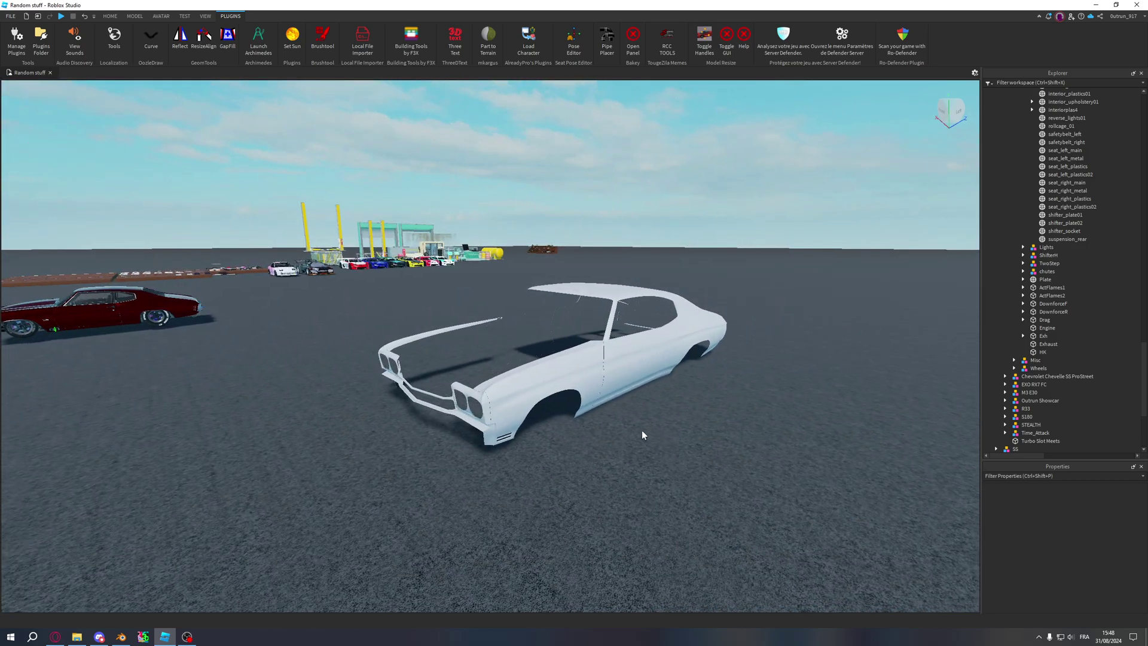
{"action": "scroll", "coordinate": [642, 435], "scroll_direction": "down", "scroll_amount": 2}
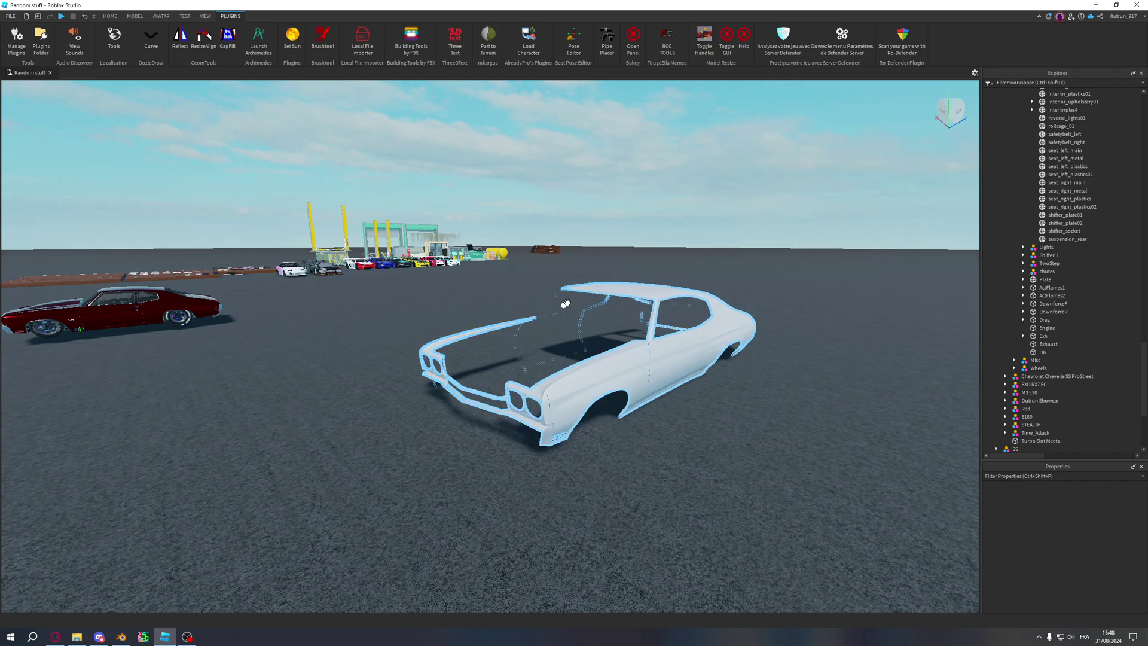
Step: Move the SS model across the ground to stand beside the red Chevelle
{"action": "key", "text": "a"}
{"action": "right_click_drag", "start_coordinate": [566, 304], "coordinate": [588, 295]}
{"action": "right_click_drag", "start_coordinate": [555, 368], "coordinate": [565, 365]}
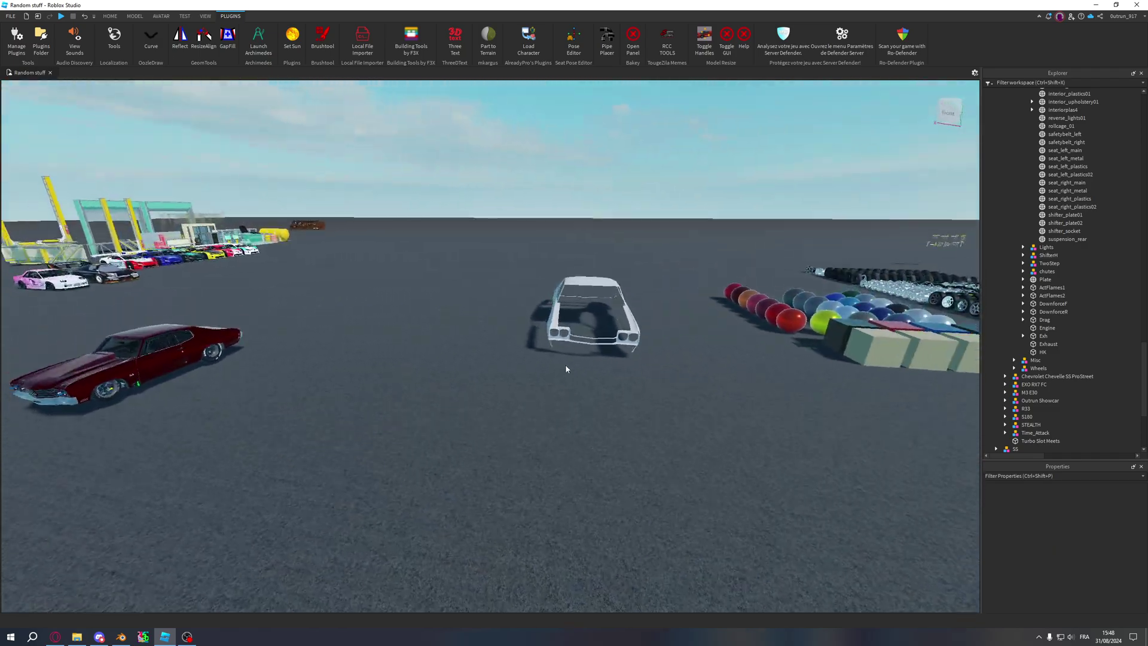
{"action": "left_click", "coordinate": [618, 331]}
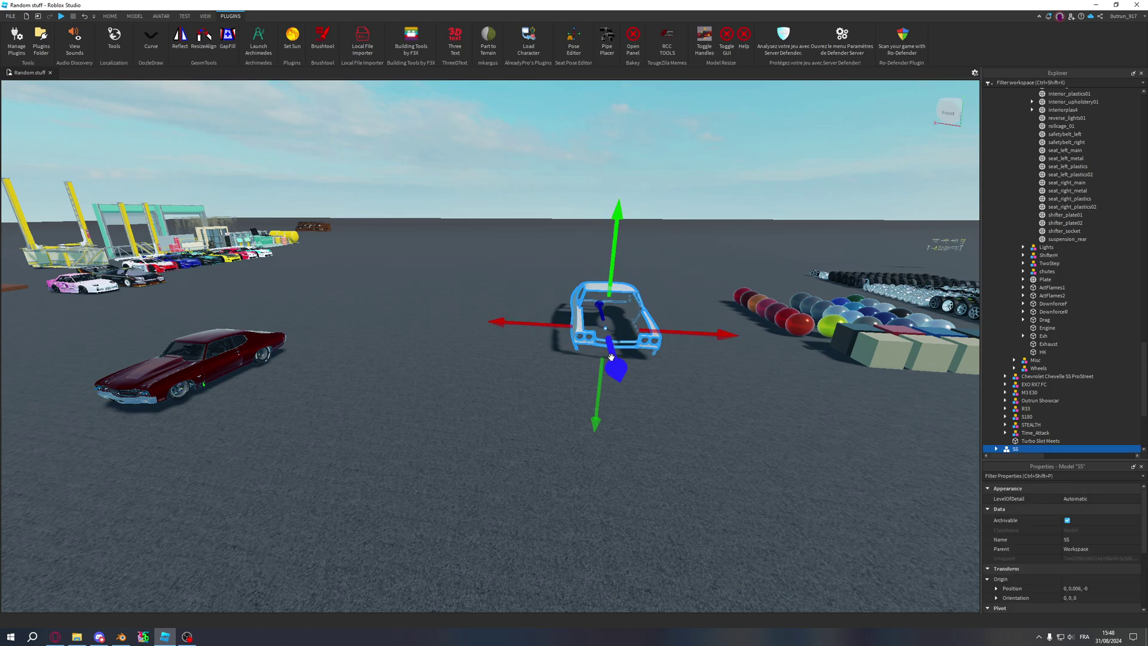
{"action": "left_click_drag", "start_coordinate": [611, 357], "coordinate": [275, 434]}
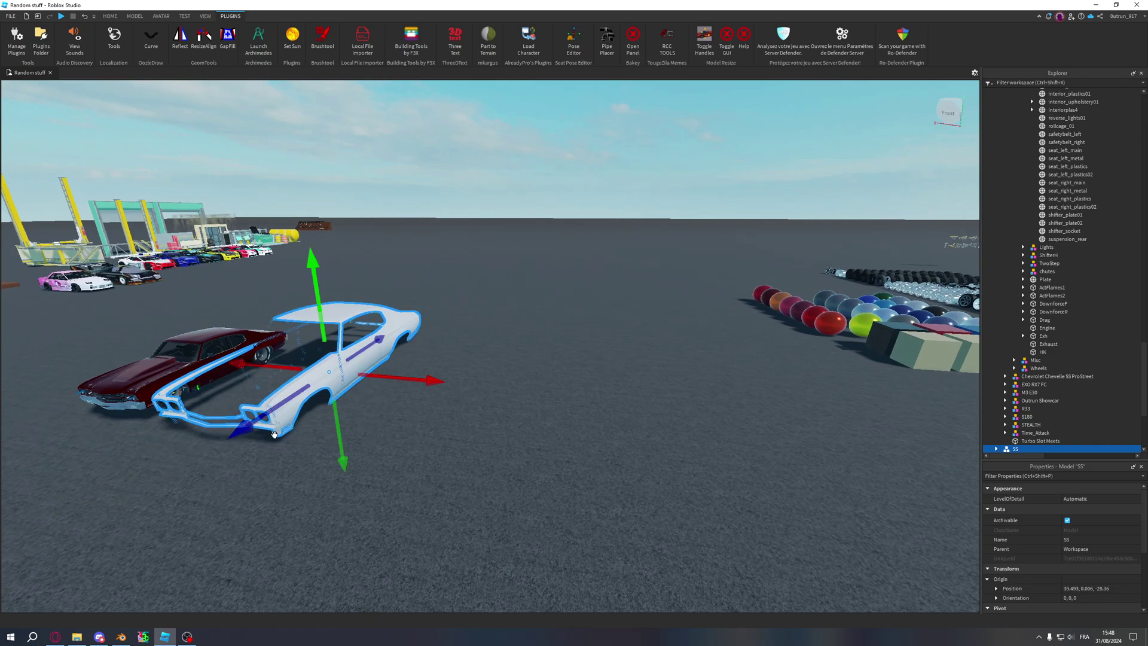
{"action": "key", "text": "a"}
{"action": "key", "text": "w"}
{"action": "key", "text": "d"}
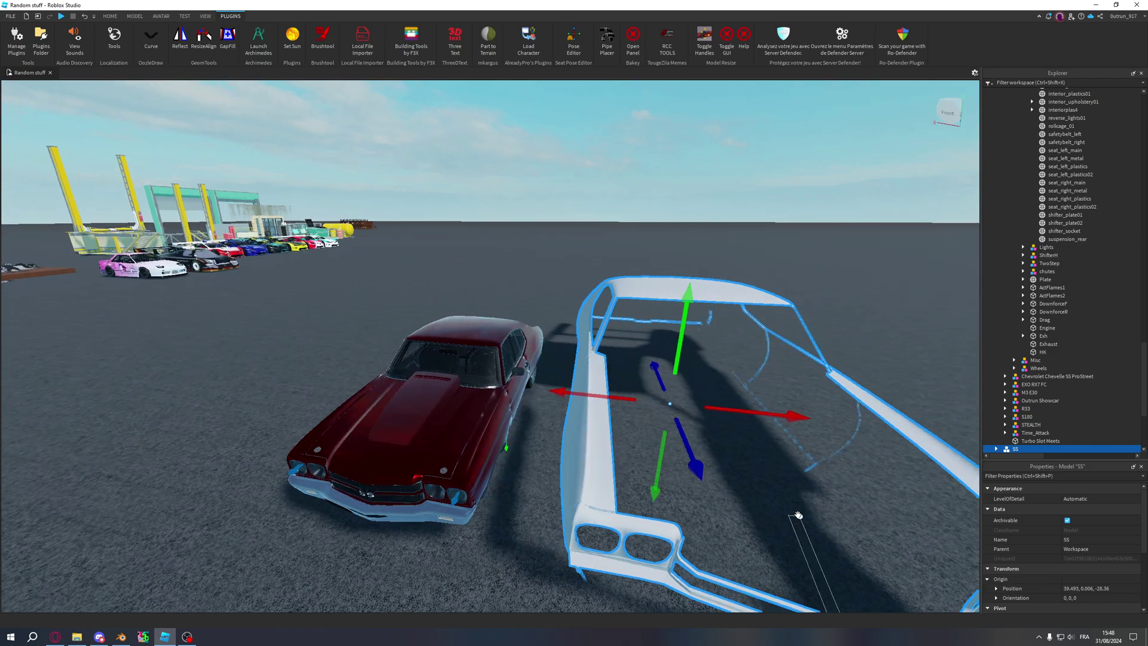
Step: Delete the SS model and the red Chevelle next to it from the workspace
{"action": "right_click_drag", "start_coordinate": [799, 515], "coordinate": [794, 491]}
{"action": "key", "text": "s"}
{"action": "key", "text": "Delete"}
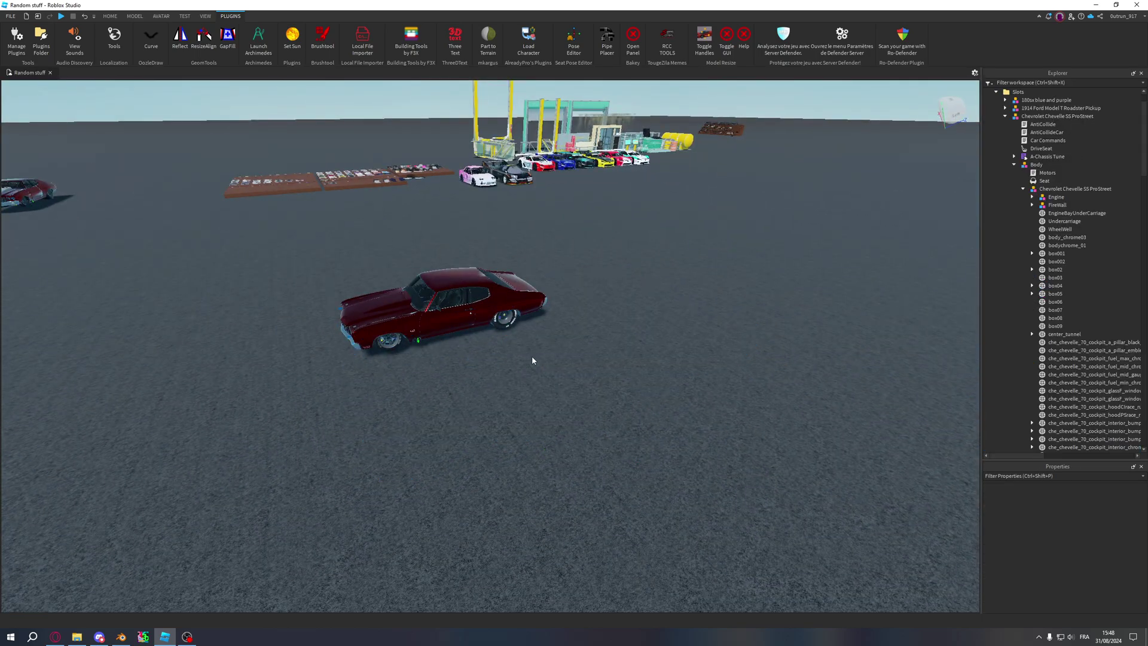
{"action": "left_click", "coordinate": [503, 311]}
{"action": "key", "text": "Delete"}
{"action": "key", "text": "w"}
{"action": "key", "text": "d"}
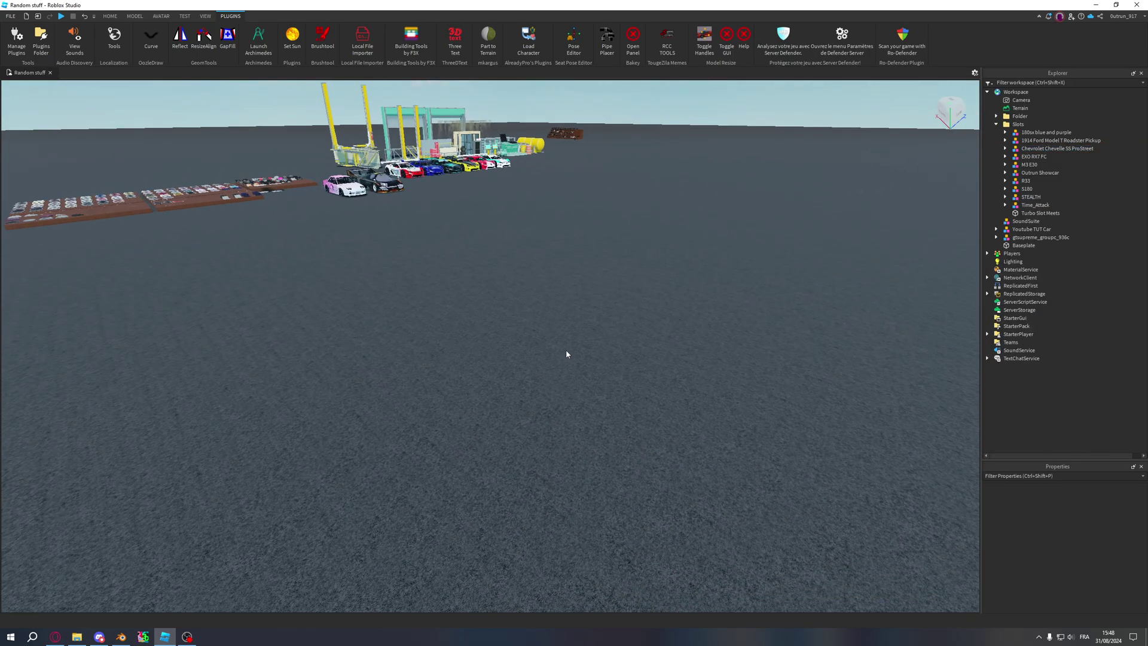